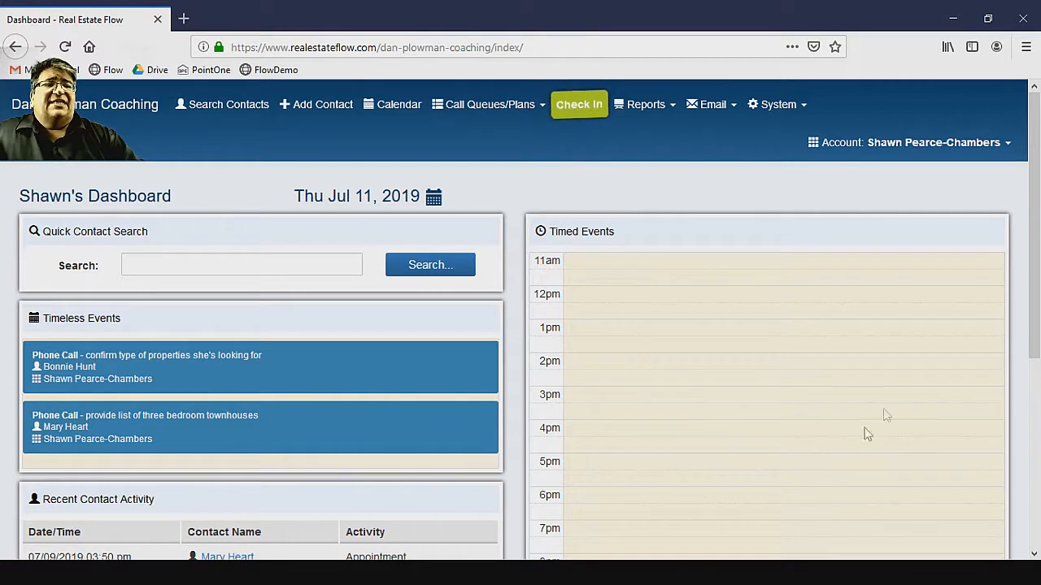
{"action": "left_click", "coordinate": [791, 108]}
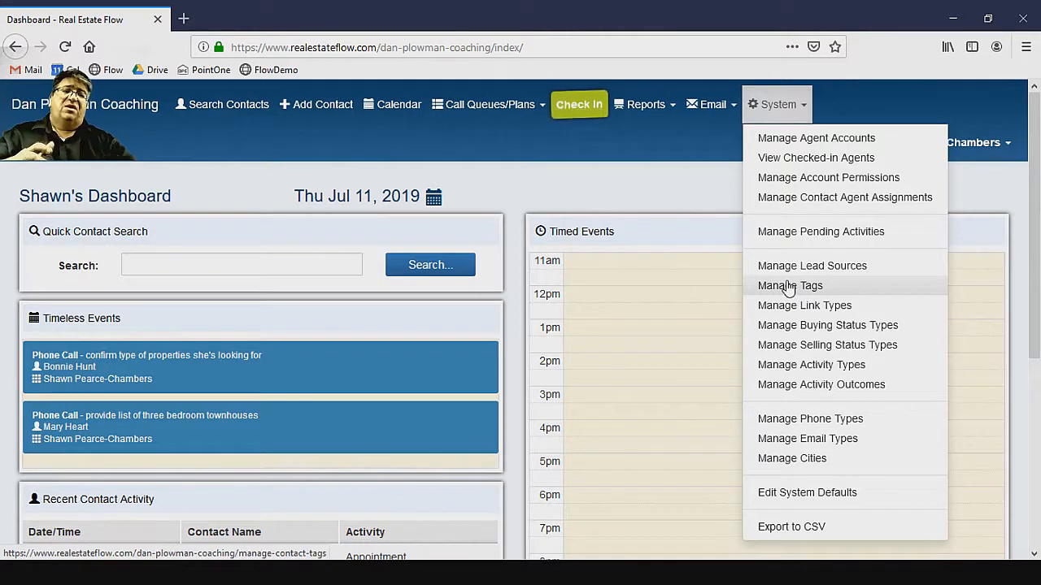
{"action": "left_click", "coordinate": [715, 107]}
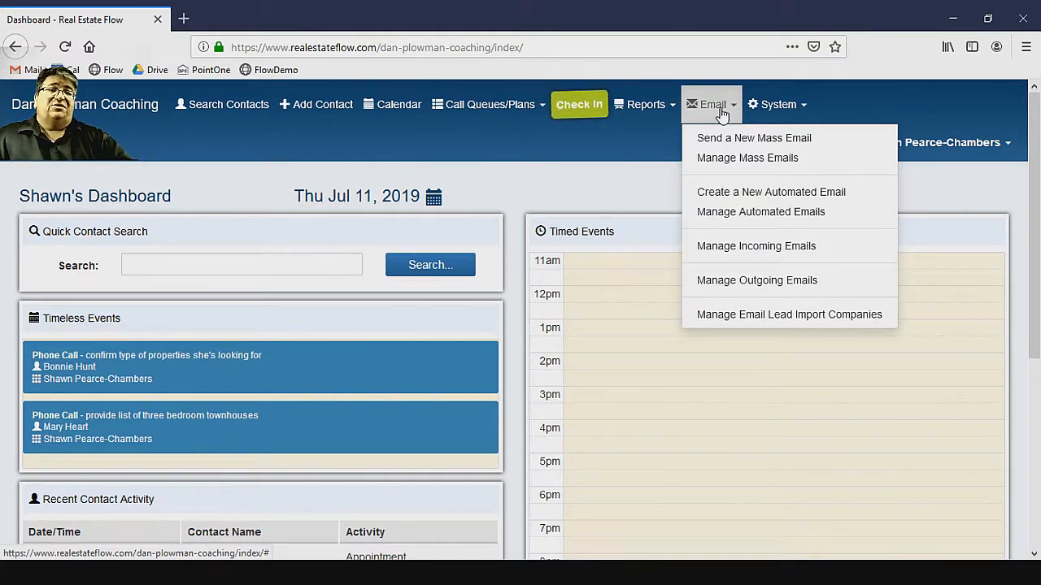
{"action": "left_click", "coordinate": [664, 114]}
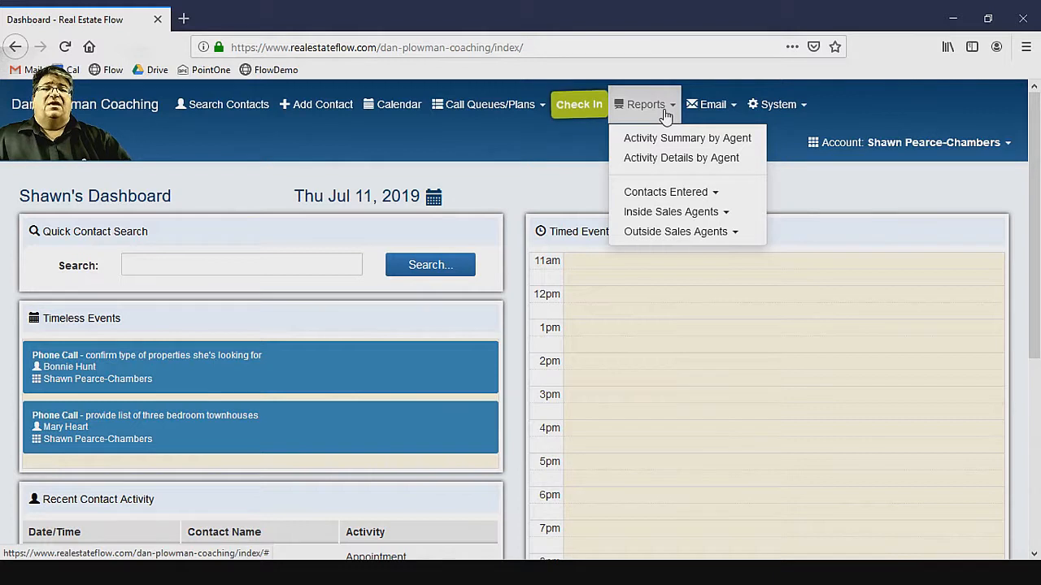
{"action": "left_click", "coordinate": [509, 116]}
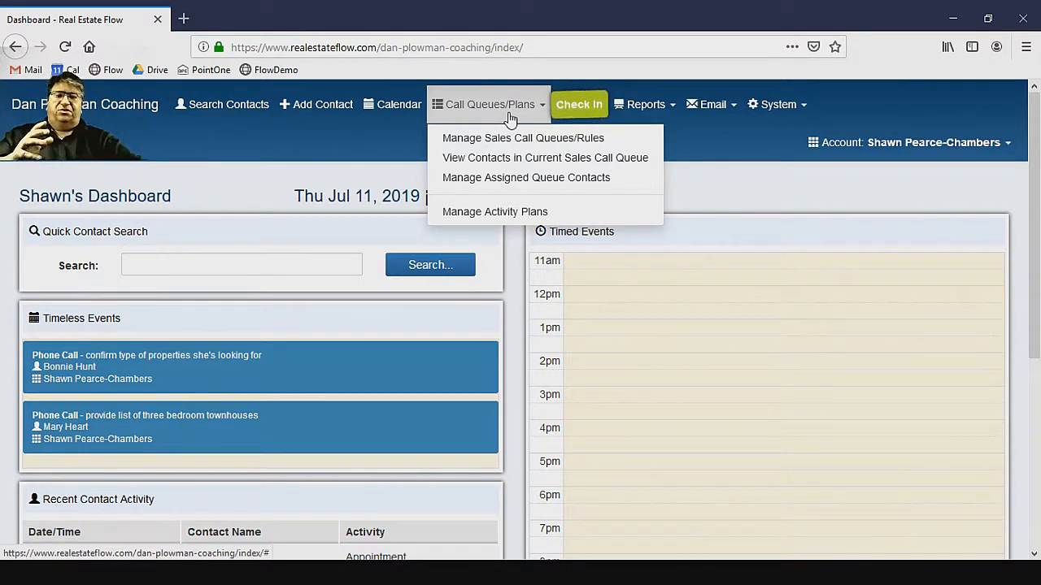
Step: Open the calendar and view the timed and timeless activities for July 9, 2019
{"action": "left_click", "coordinate": [394, 115]}
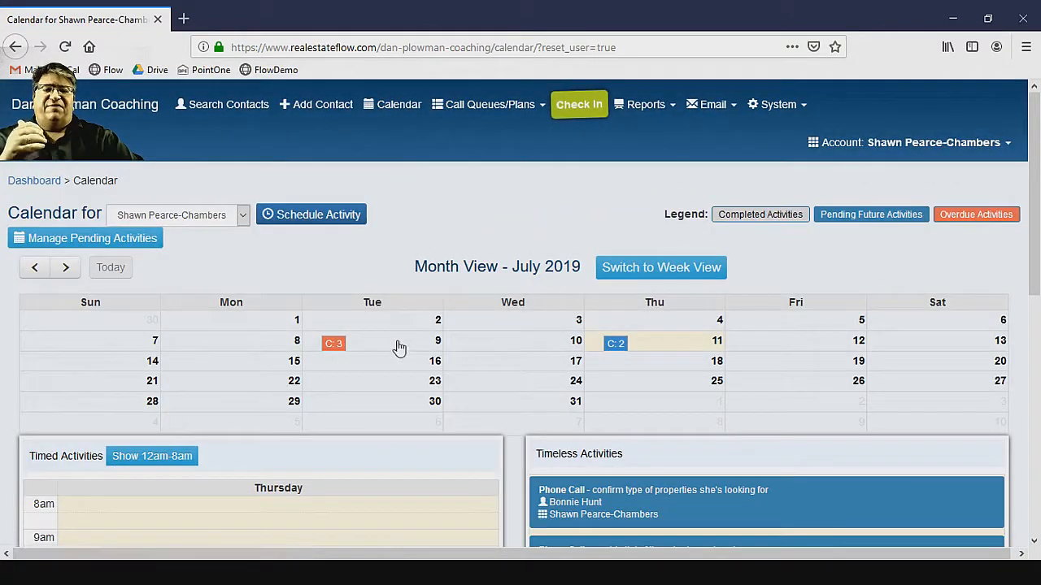
{"action": "left_click", "coordinate": [336, 351]}
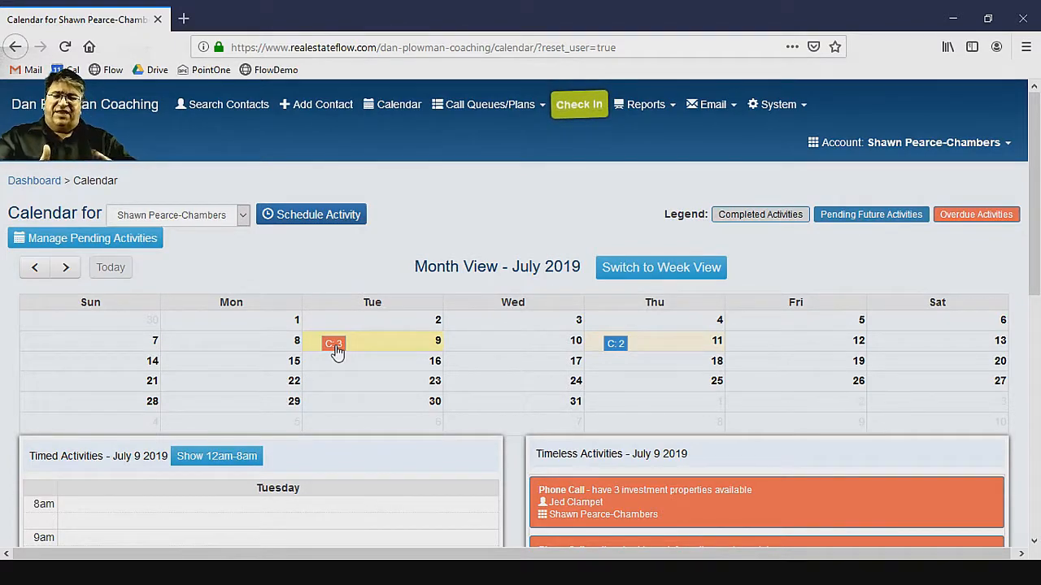
{"action": "scroll", "coordinate": [382, 309], "scroll_direction": "down", "scroll_amount": 3}
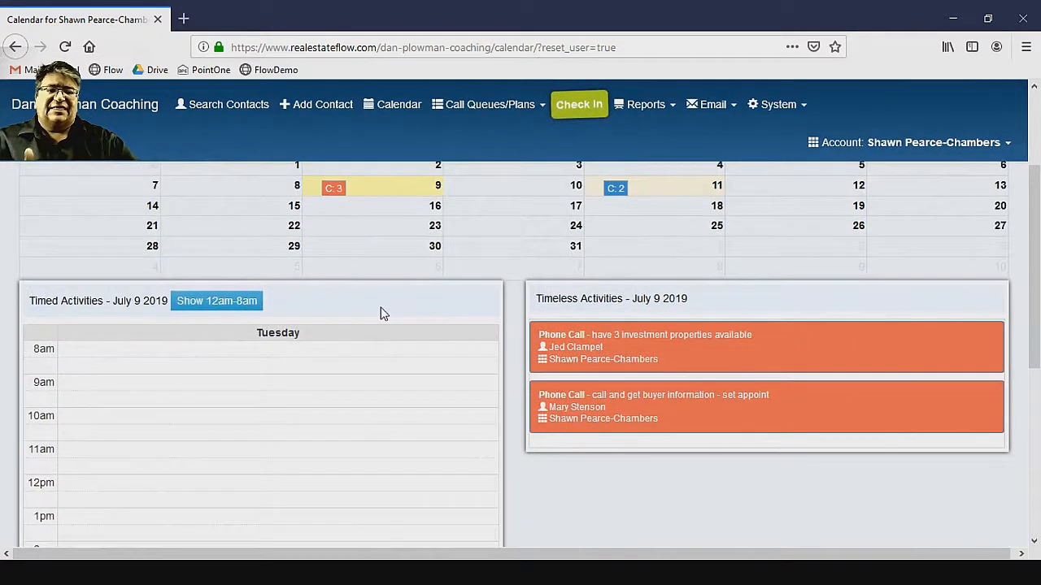
{"action": "scroll", "coordinate": [384, 314], "scroll_direction": "up", "scroll_amount": 1}
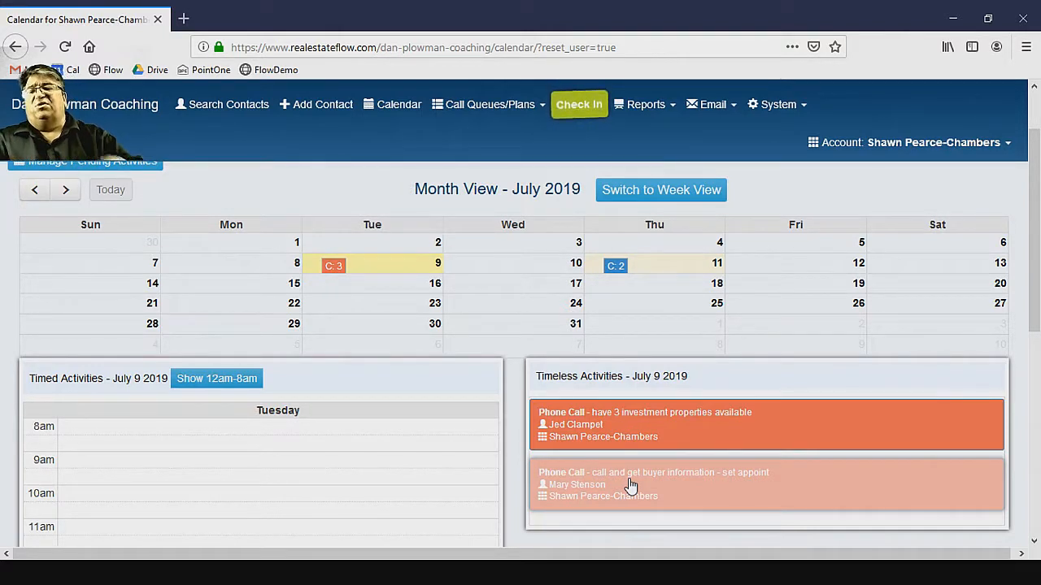
{"action": "scroll", "coordinate": [292, 507], "scroll_direction": "down", "scroll_amount": 2}
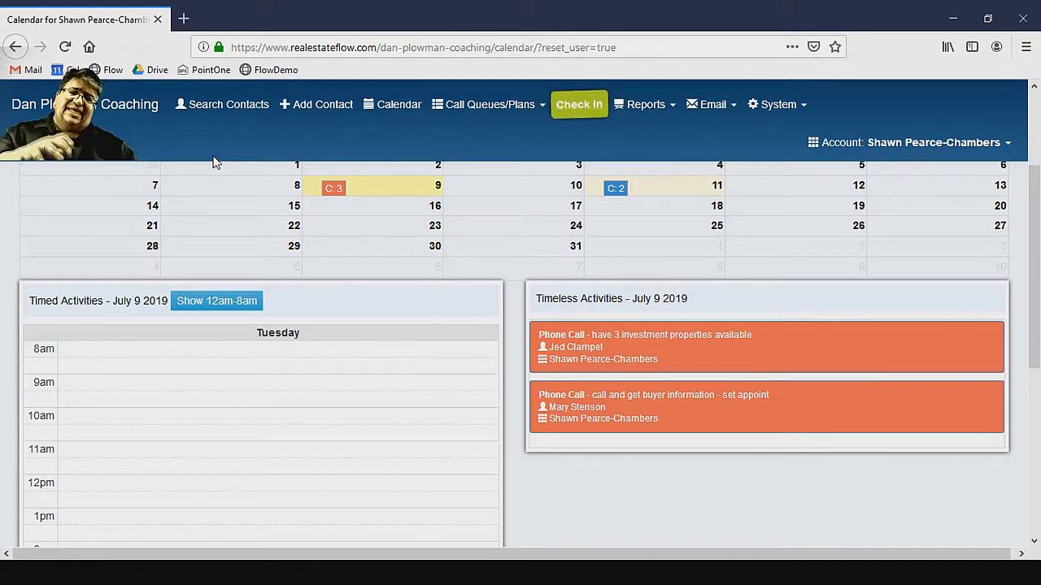
Step: Open the contact search, switch it to keyword mode and search for a contact by first name
{"action": "left_click", "coordinate": [249, 117]}
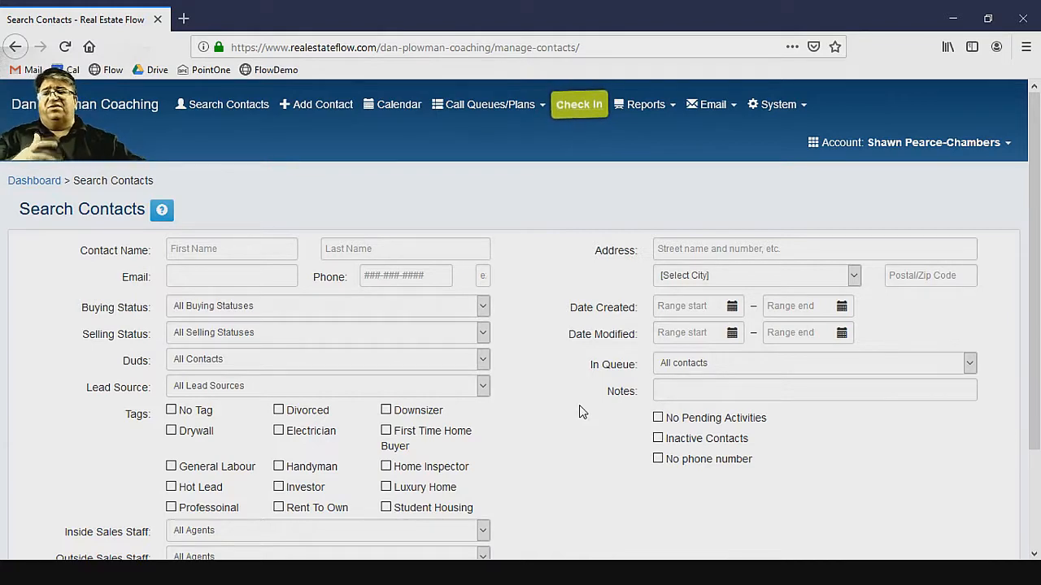
{"action": "scroll", "coordinate": [569, 374], "scroll_direction": "down", "scroll_amount": 3}
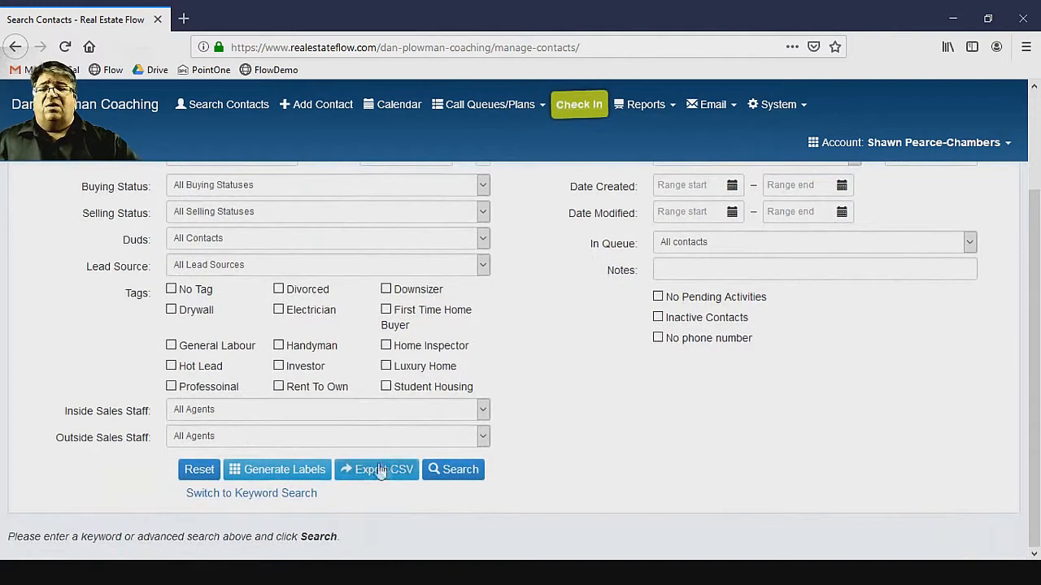
{"action": "left_click", "coordinate": [283, 493]}
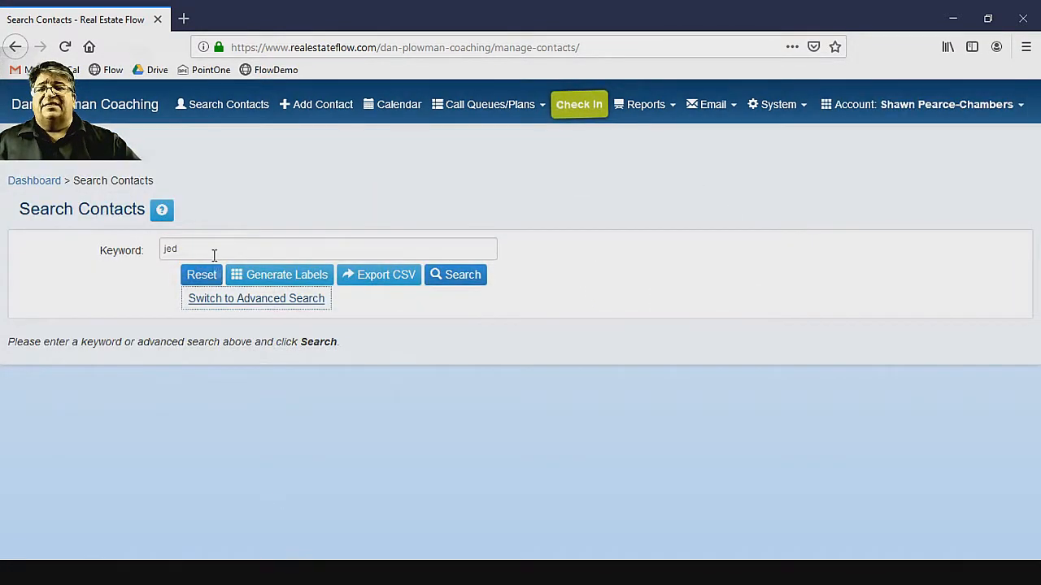
{"action": "left_click", "coordinate": [438, 276]}
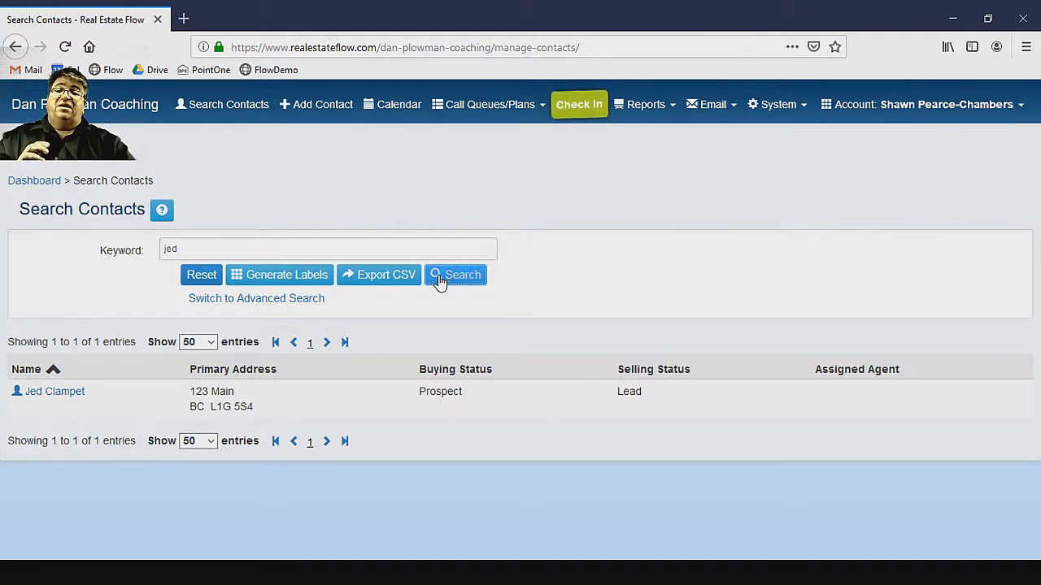
{"action": "left_click", "coordinate": [439, 277]}
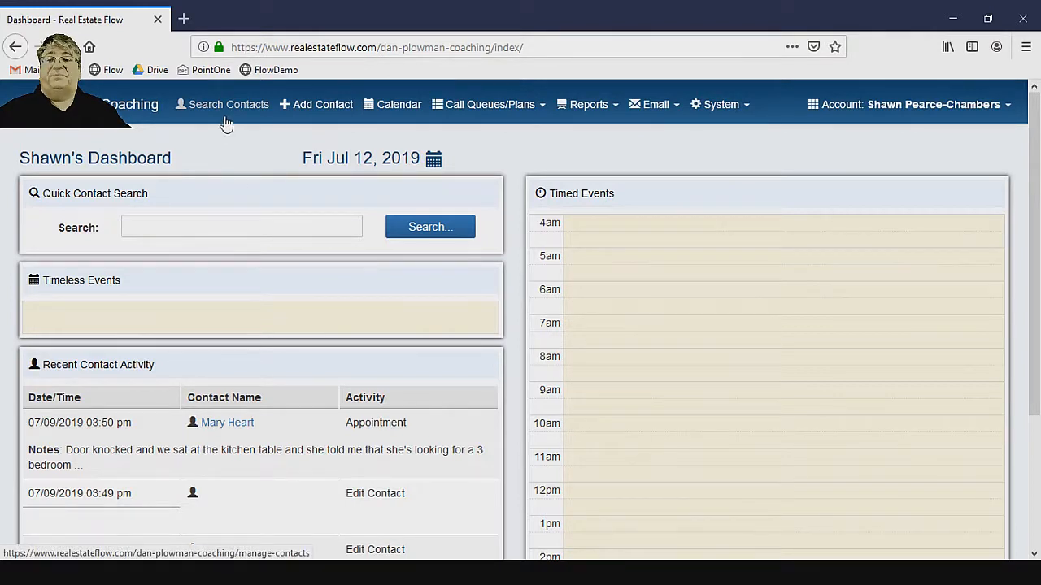
Step: Run a quick contact search from the dashboard using the contact's first name
{"action": "left_click", "coordinate": [210, 225]}
{"action": "type", "text": "Jed"}
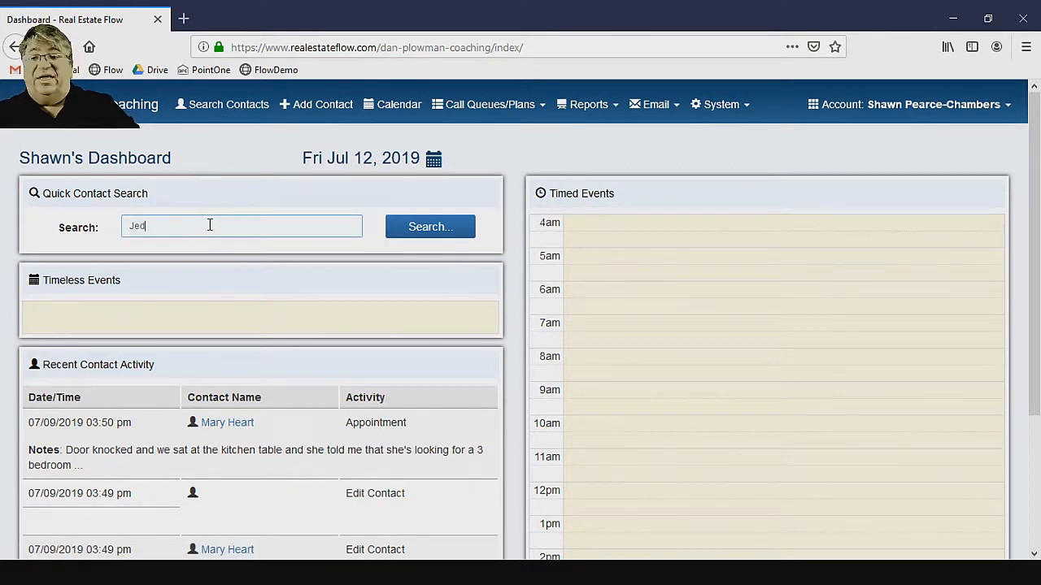
{"action": "key", "text": "Return"}
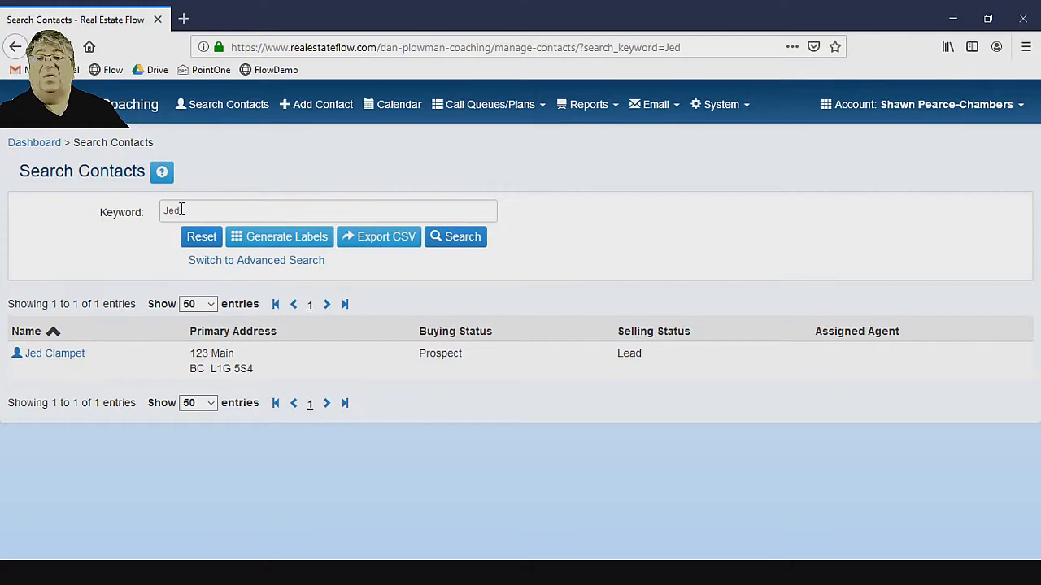
Step: Switch to the advanced contact search and find all contacts tagged Downsizer
{"action": "left_click", "coordinate": [213, 277]}
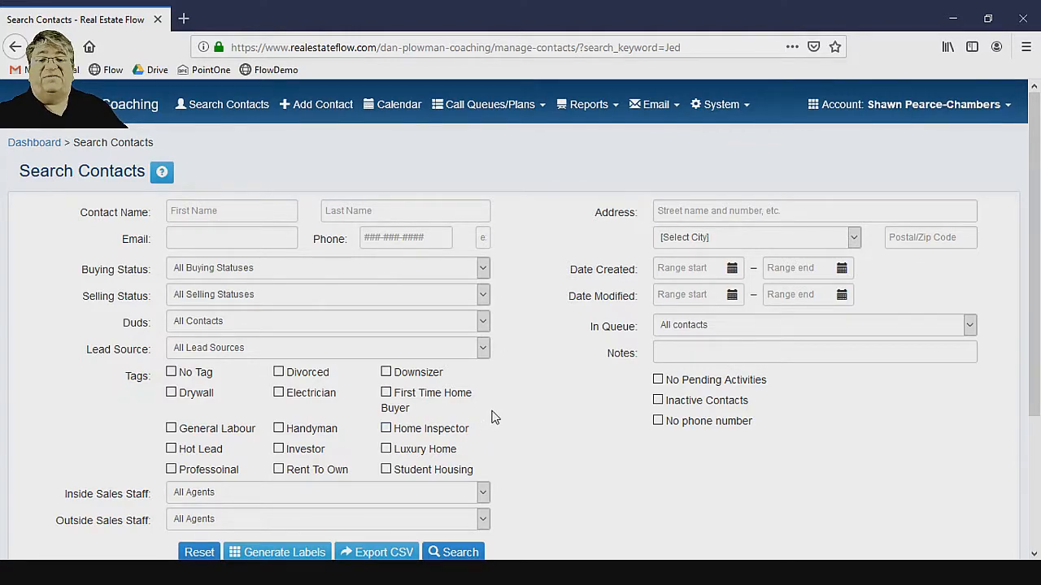
{"action": "scroll", "coordinate": [494, 417], "scroll_direction": "down", "scroll_amount": 2}
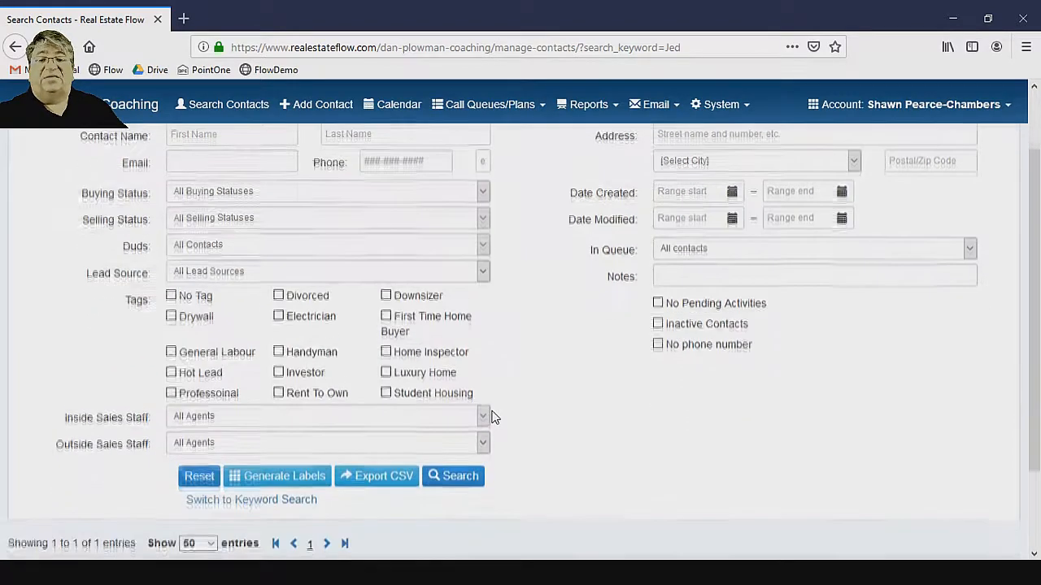
{"action": "left_click", "coordinate": [417, 304]}
{"action": "left_click", "coordinate": [460, 475]}
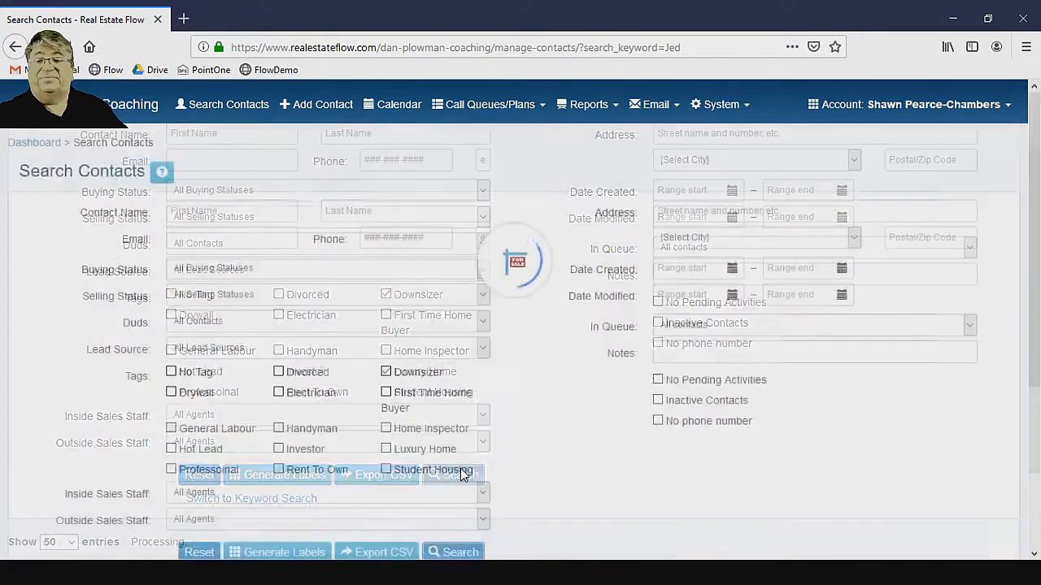
{"action": "scroll", "coordinate": [460, 475], "scroll_direction": "down", "scroll_amount": 3}
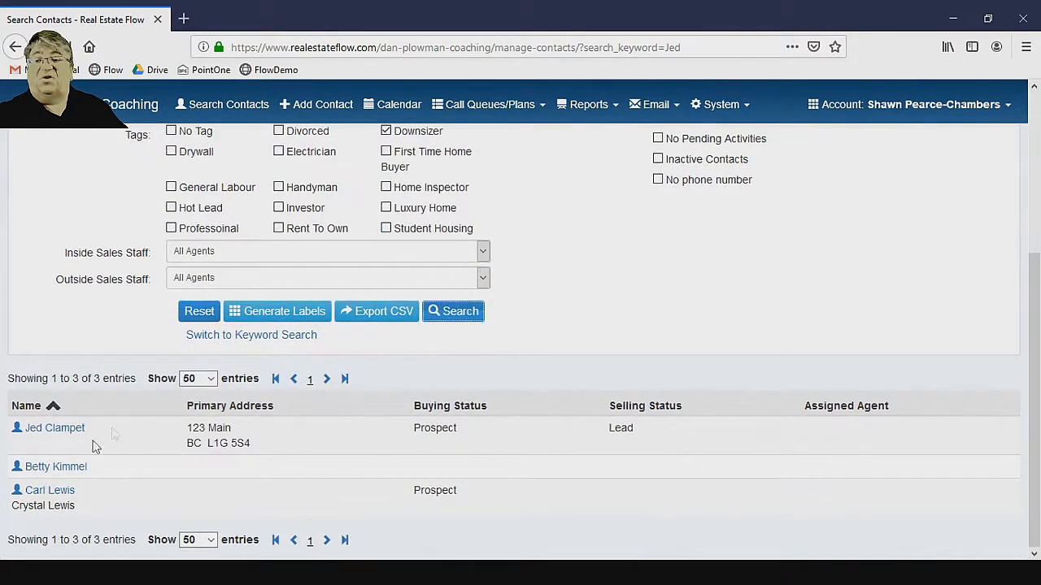
{"action": "scroll", "coordinate": [330, 317], "scroll_direction": "up", "scroll_amount": 2}
{"action": "left_click", "coordinate": [385, 289]}
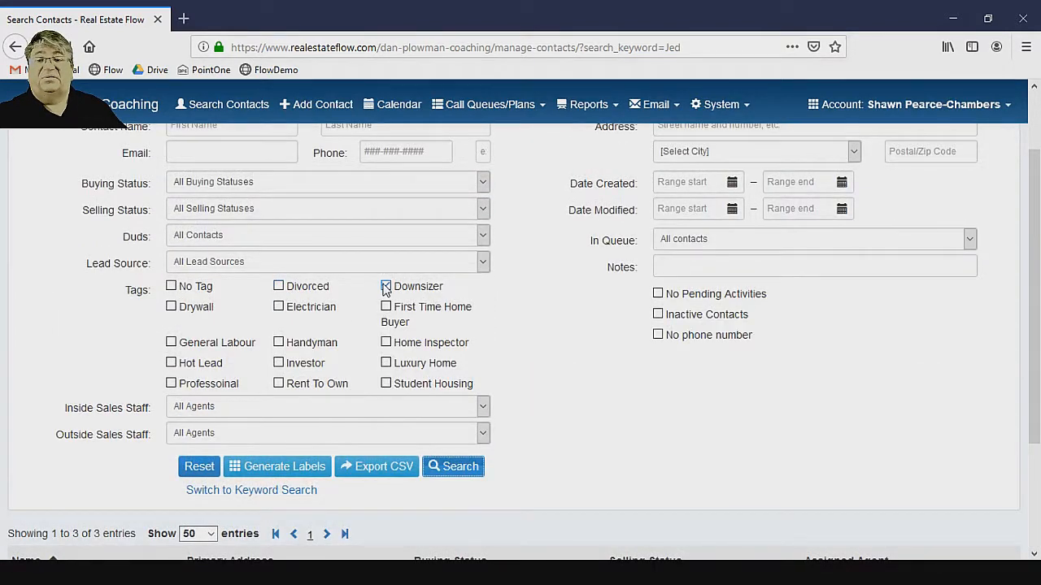
{"action": "scroll", "coordinate": [339, 330], "scroll_direction": "down", "scroll_amount": 2}
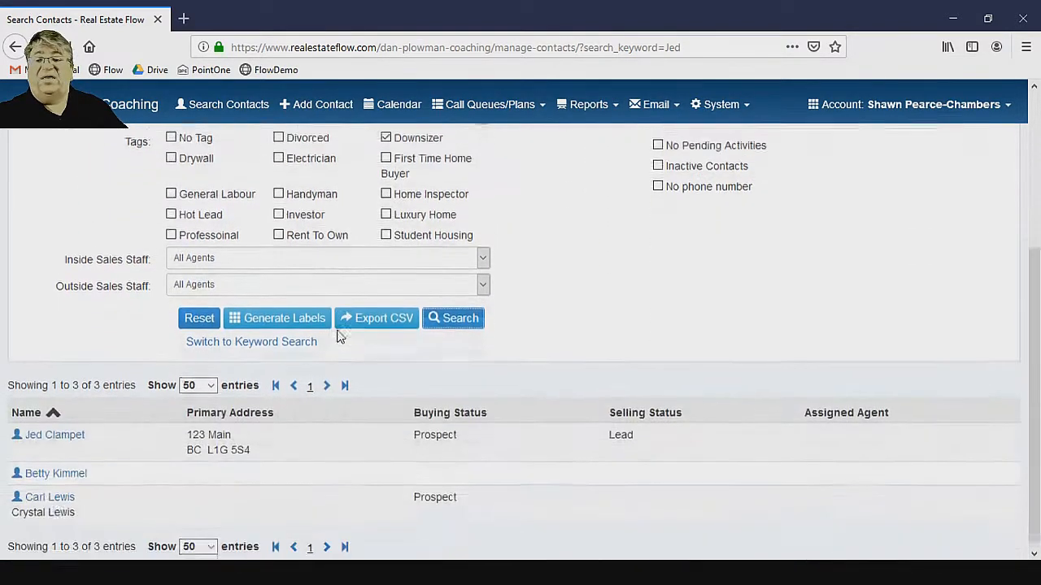
Step: Open the first contact in the Downsizer results and review the primary contact details, notes and activities
{"action": "left_click", "coordinate": [56, 436]}
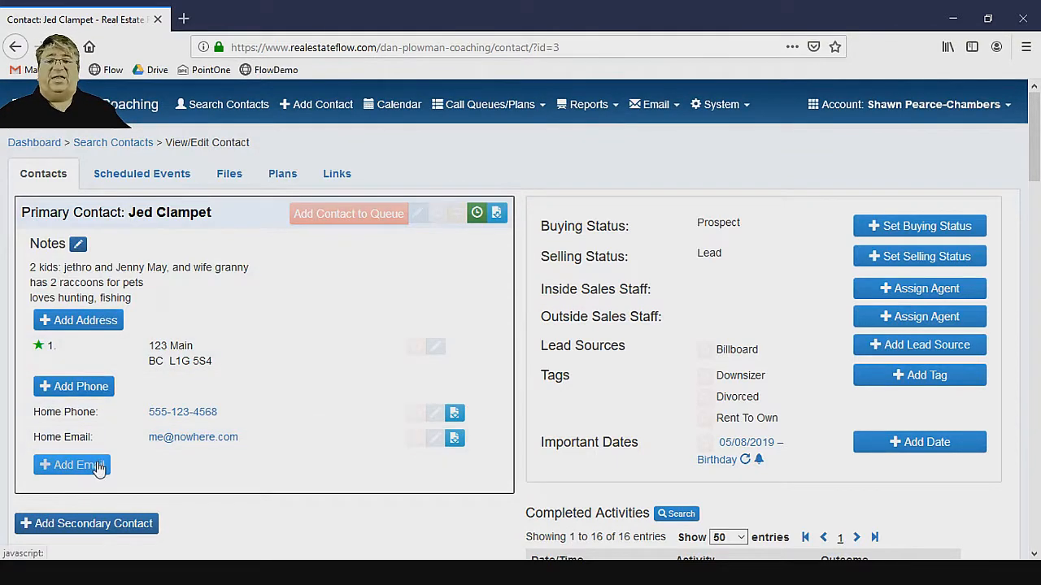
{"action": "scroll", "coordinate": [98, 468], "scroll_direction": "down", "scroll_amount": 2}
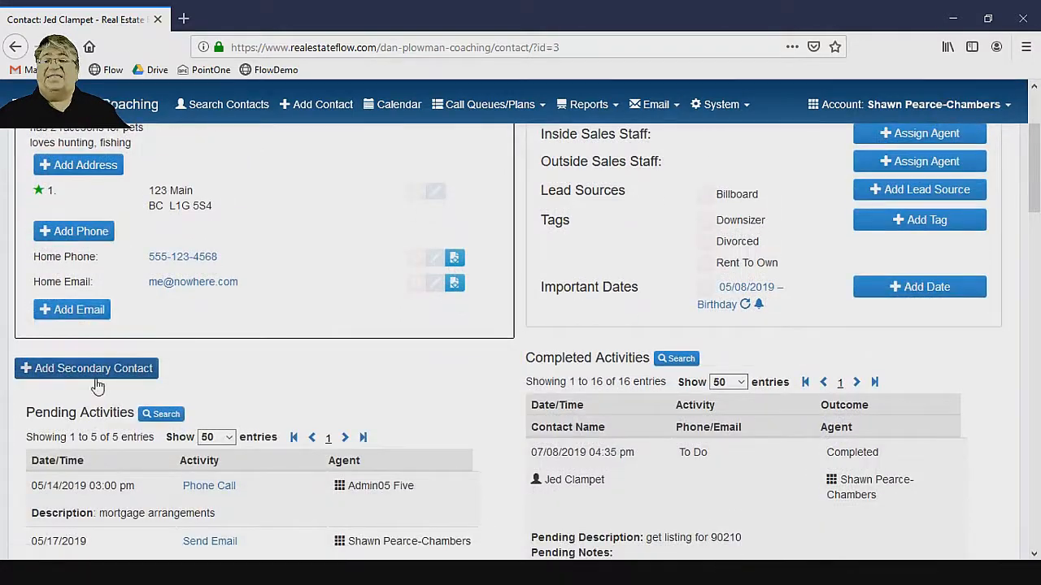
{"action": "scroll", "coordinate": [97, 386], "scroll_direction": "up", "scroll_amount": 1}
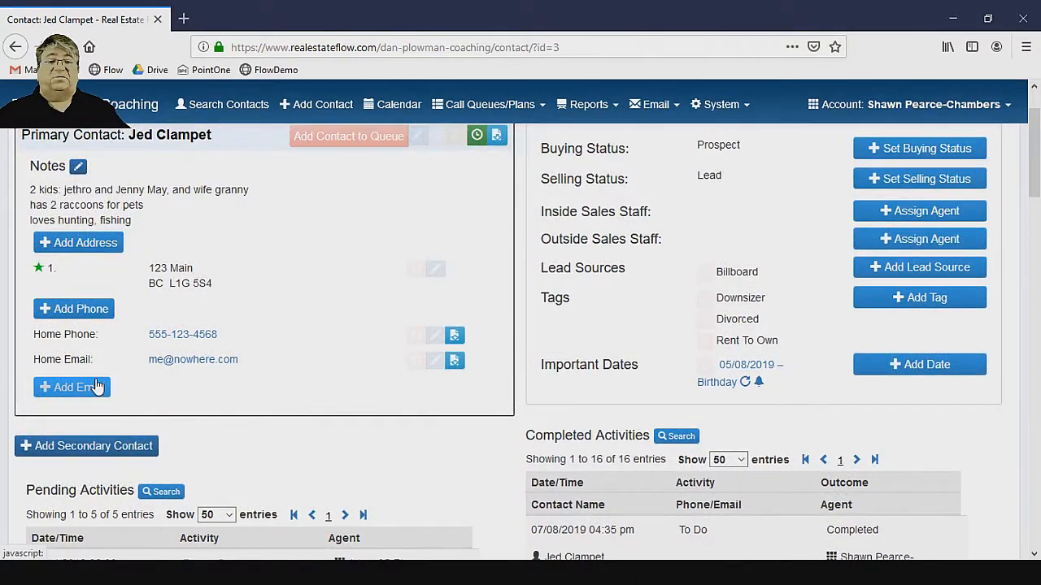
{"action": "scroll", "coordinate": [110, 370], "scroll_direction": "up", "scroll_amount": 1}
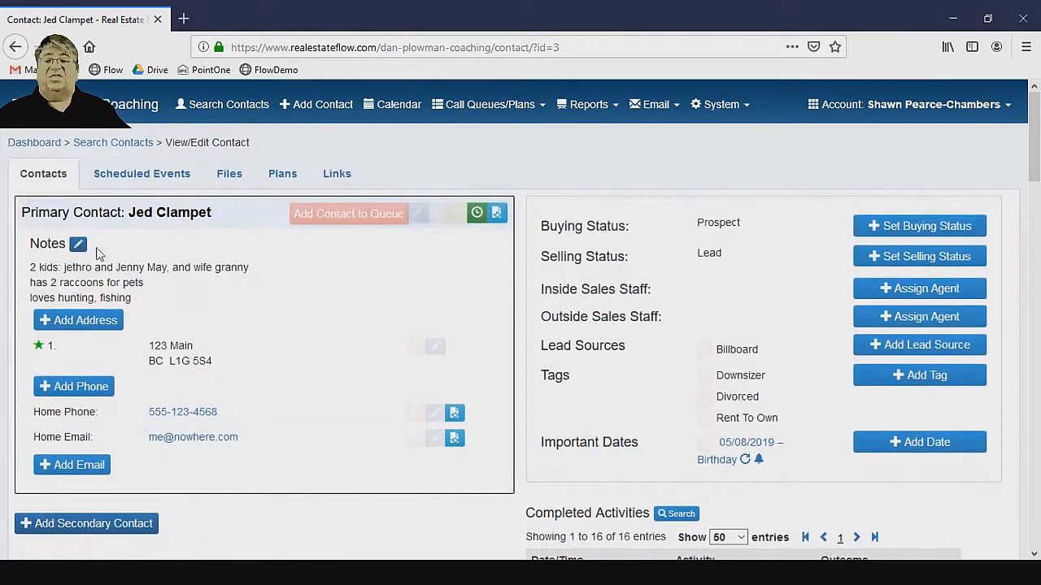
{"action": "mouse_move", "coordinate": [272, 233]}
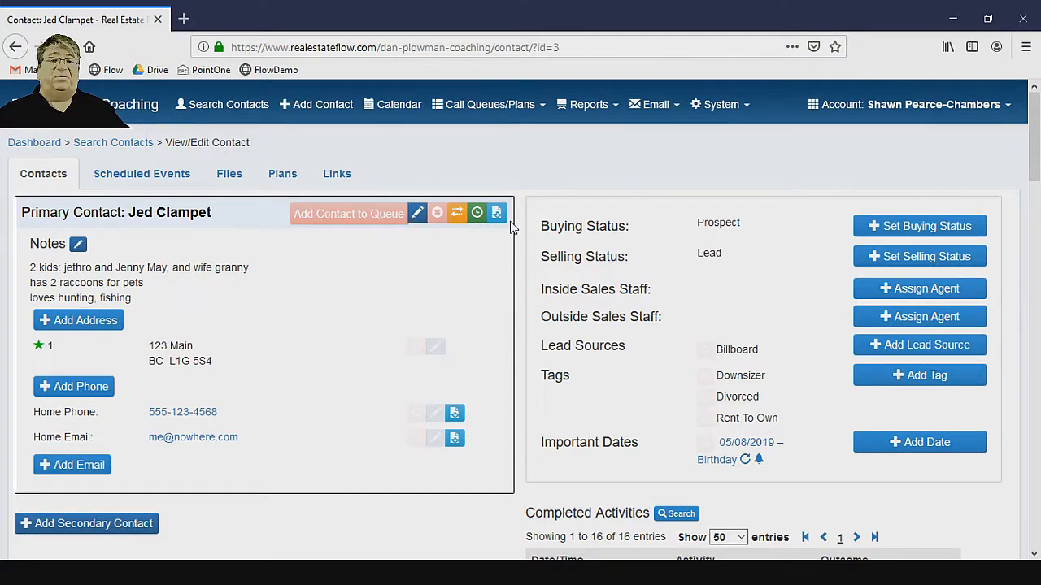
Step: Display the contact's buying status choices and review the available lead sources without adding one
{"action": "left_click", "coordinate": [864, 231]}
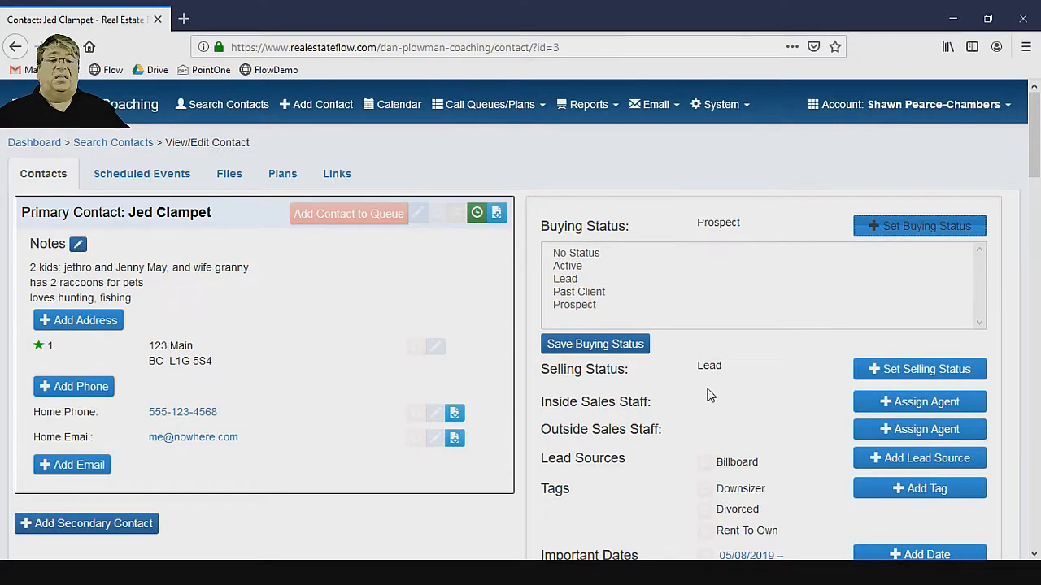
{"action": "scroll", "coordinate": [707, 394], "scroll_direction": "down", "scroll_amount": 2}
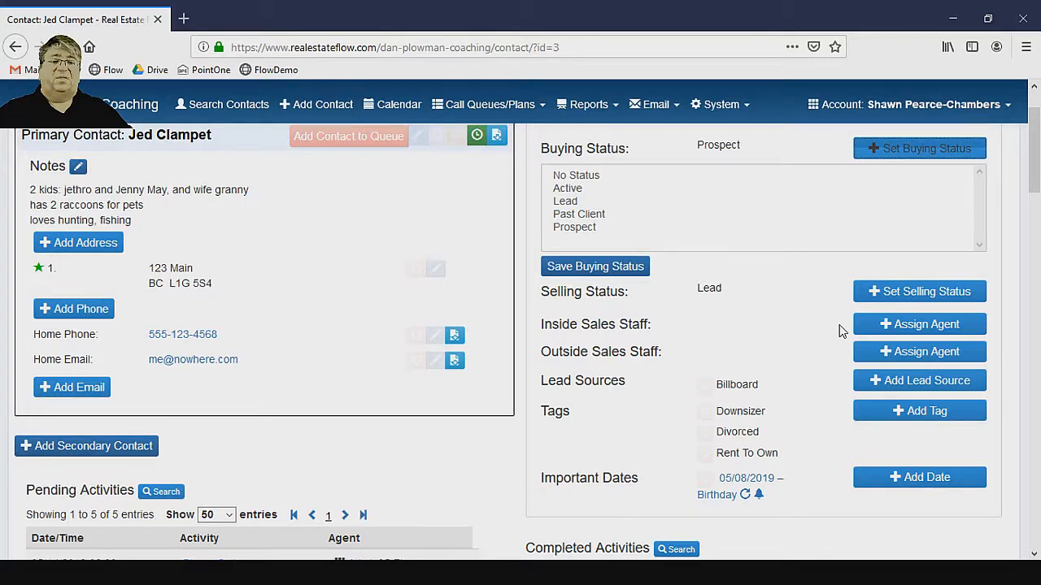
{"action": "left_click", "coordinate": [871, 380]}
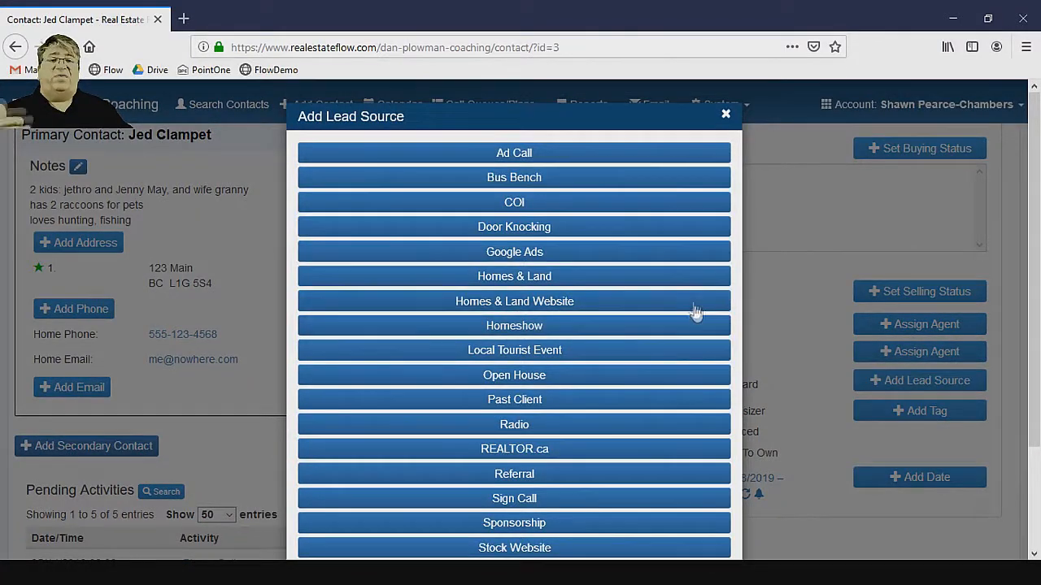
{"action": "scroll", "coordinate": [668, 236], "scroll_direction": "down", "scroll_amount": 3}
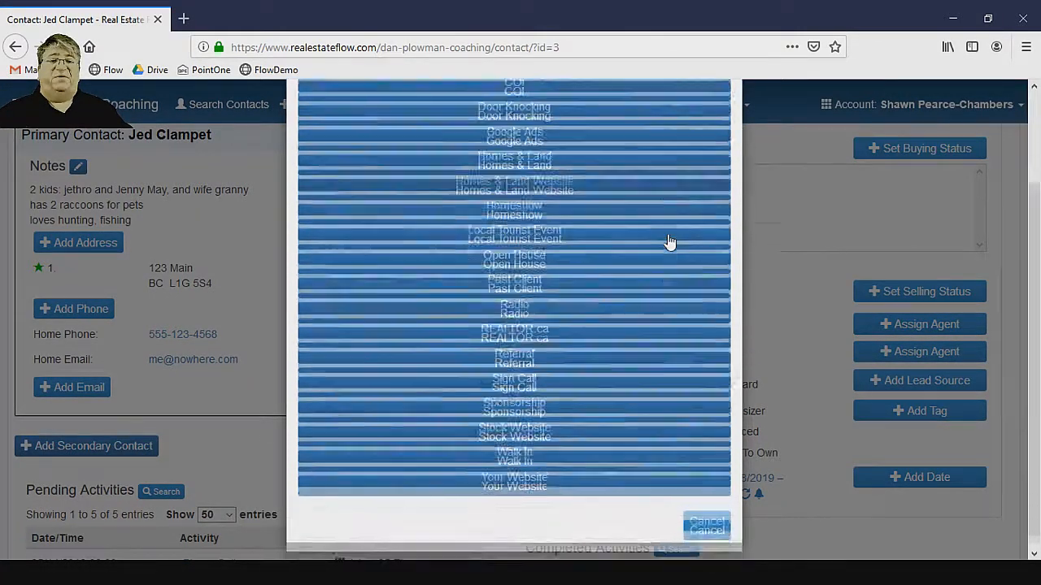
{"action": "scroll", "coordinate": [668, 236], "scroll_direction": "up", "scroll_amount": 2}
{"action": "scroll", "coordinate": [669, 235], "scroll_direction": "up", "scroll_amount": 1}
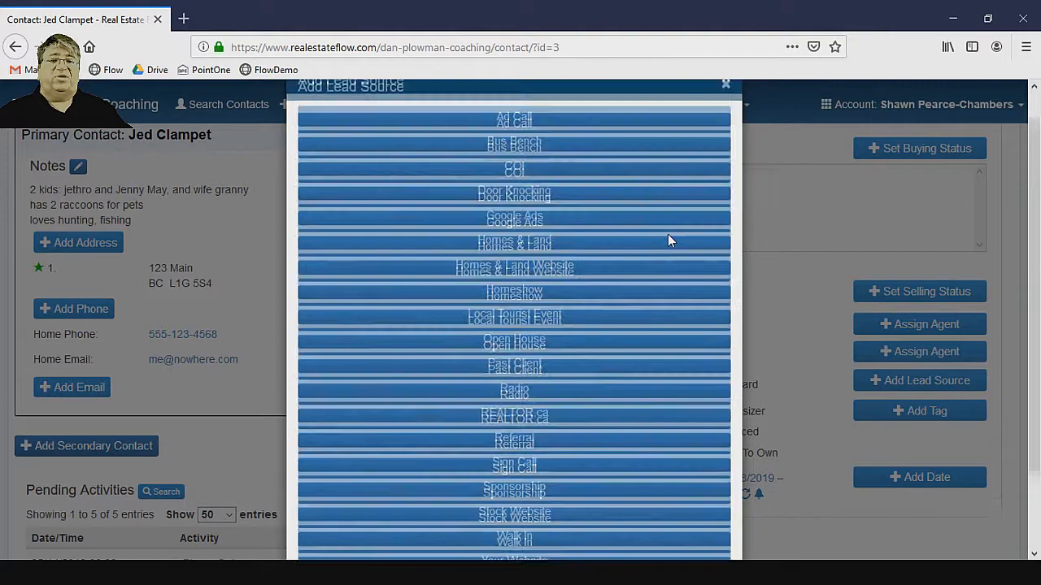
{"action": "left_click", "coordinate": [726, 118]}
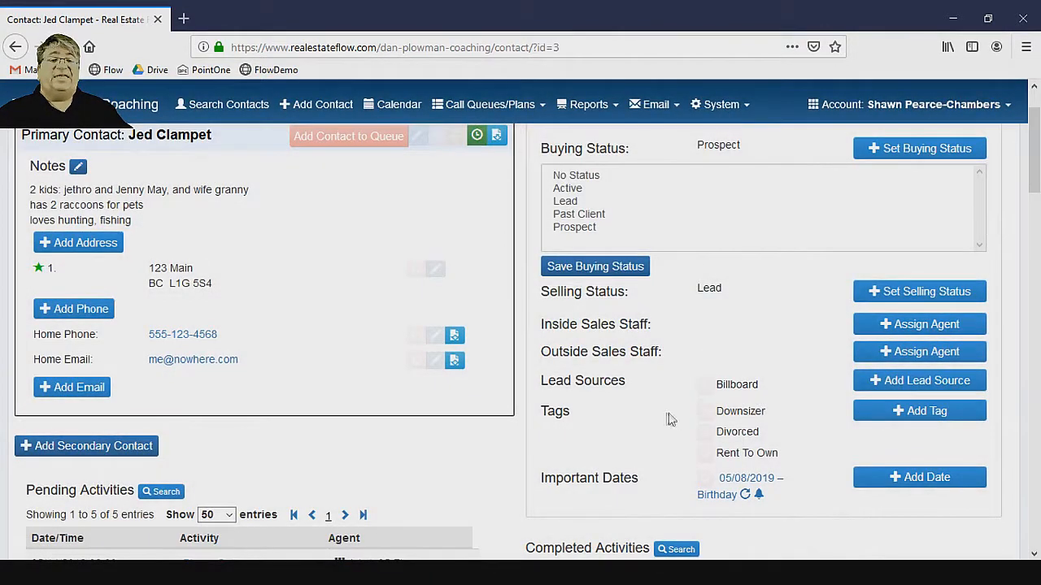
Step: Add the Handyman tag to the contact and remove the Divorced tag
{"action": "left_click", "coordinate": [865, 413]}
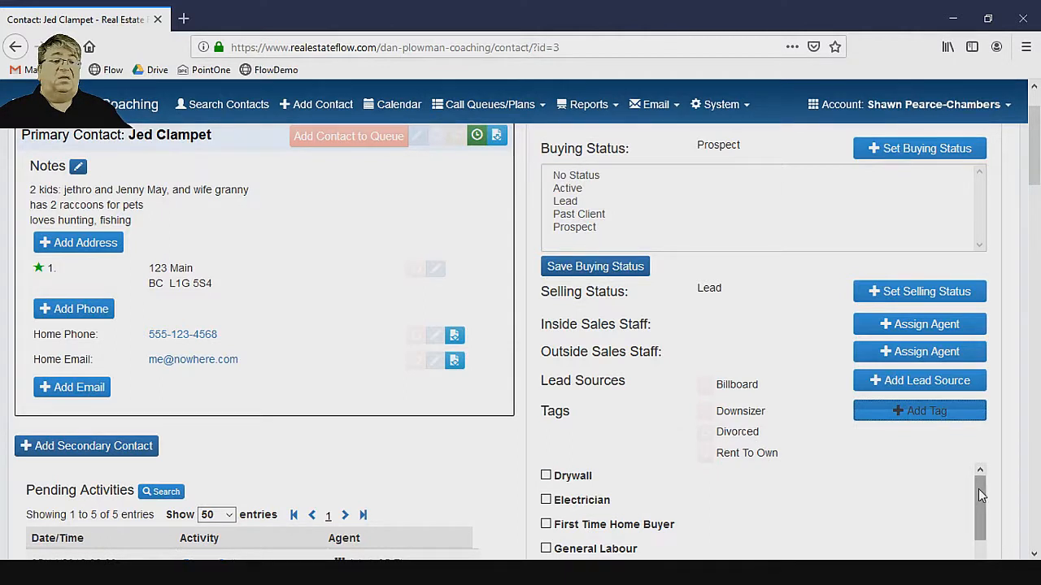
{"action": "scroll", "coordinate": [978, 492], "scroll_direction": "down", "scroll_amount": 2}
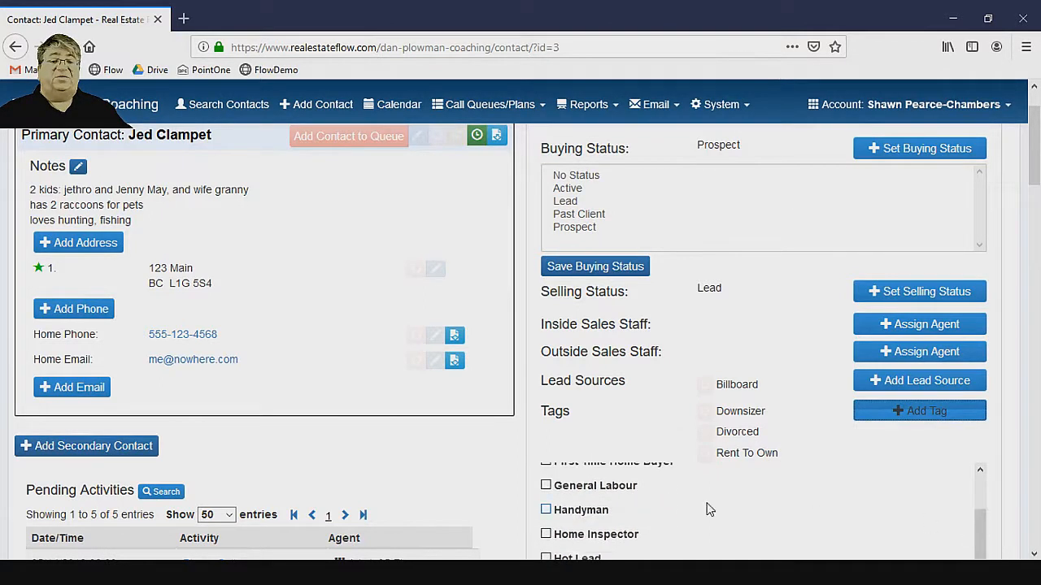
{"action": "left_click", "coordinate": [546, 510]}
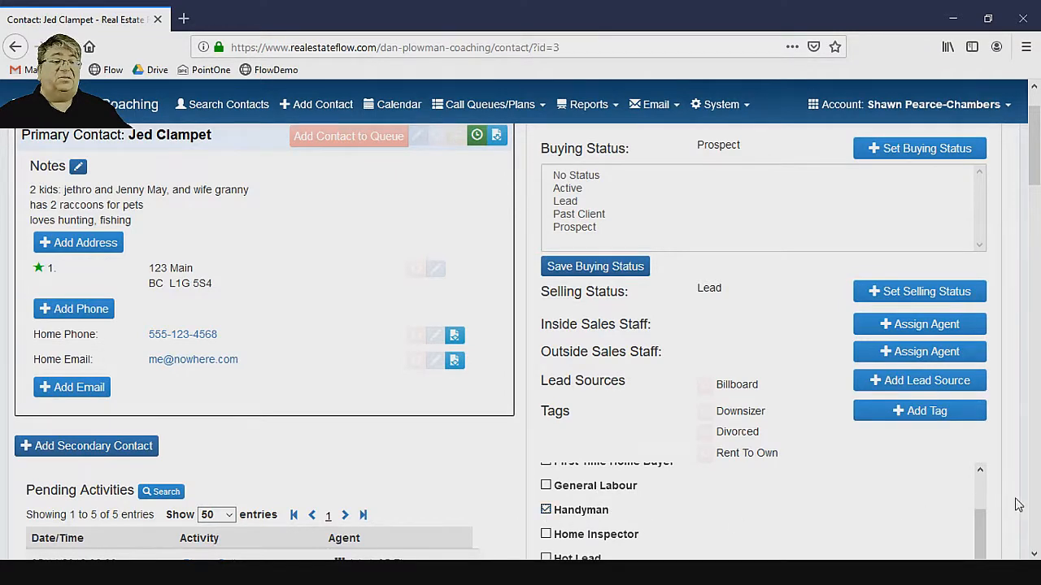
{"action": "scroll", "coordinate": [1016, 501], "scroll_direction": "down", "scroll_amount": 2}
{"action": "left_click", "coordinate": [762, 470]}
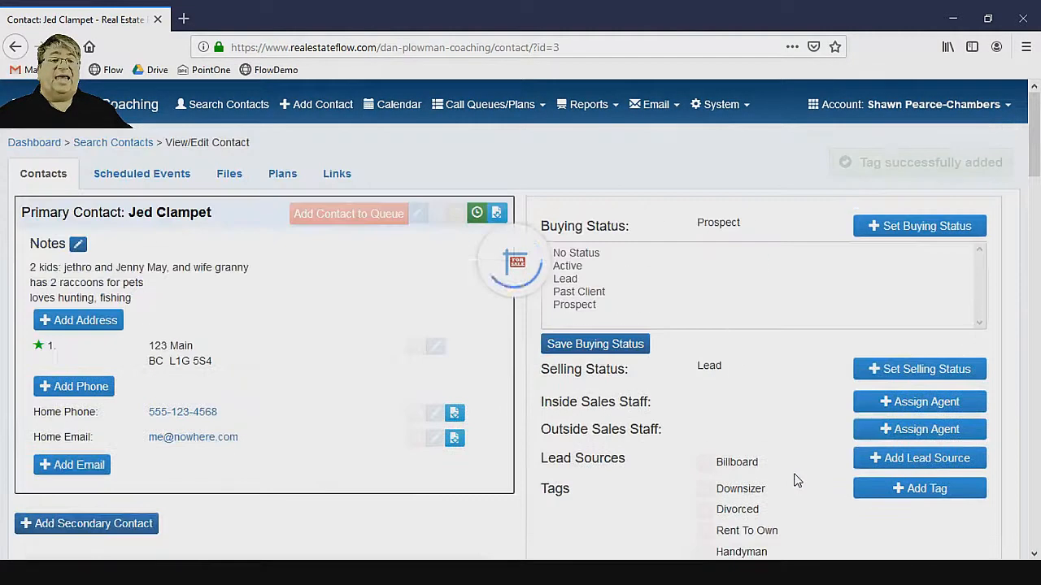
{"action": "scroll", "coordinate": [797, 480], "scroll_direction": "down", "scroll_amount": 2}
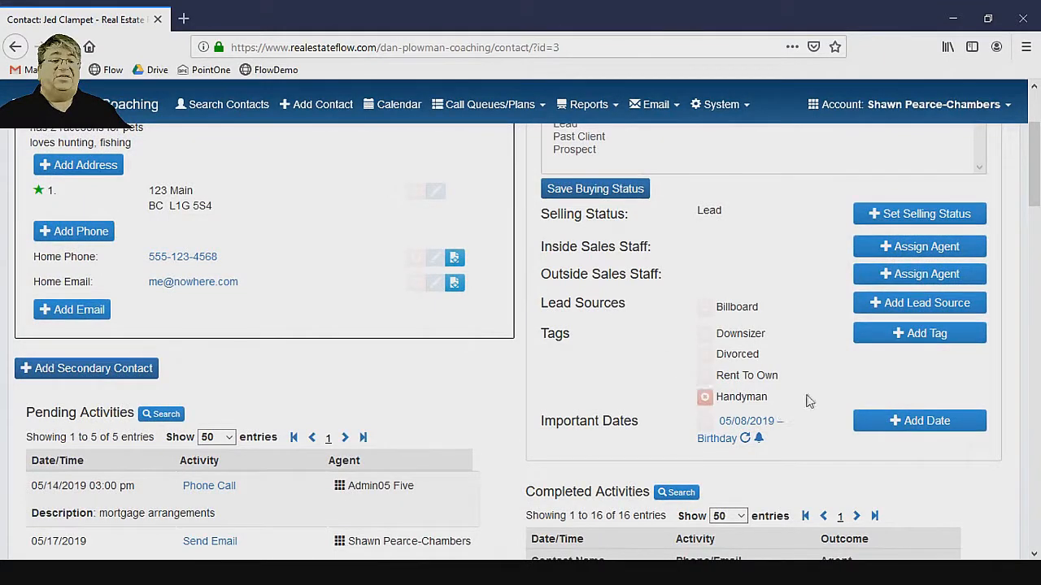
{"action": "left_click", "coordinate": [704, 360]}
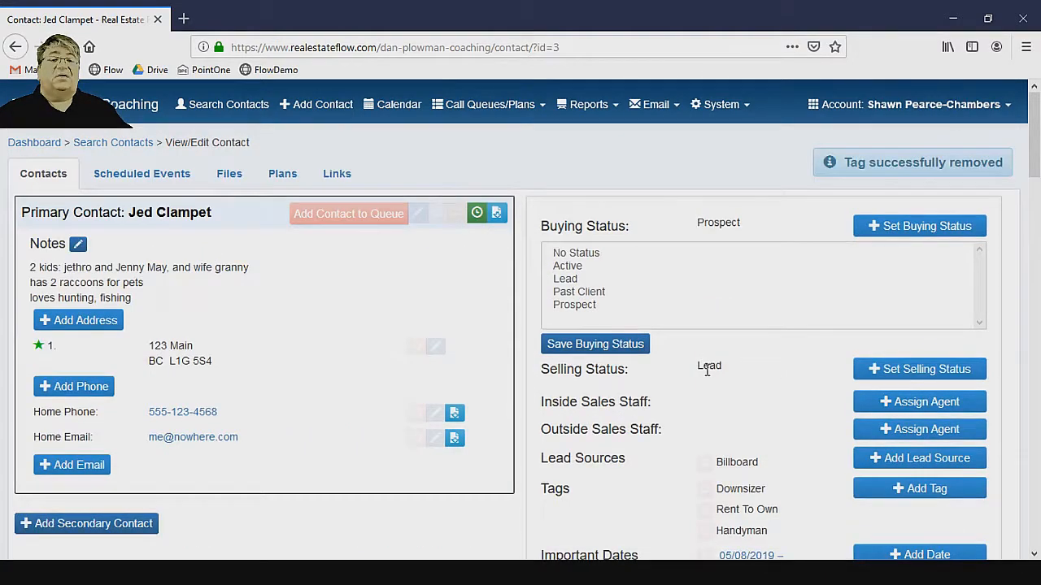
Step: View the new important date form with its yearly recurrence and reminder options, and close it without adding a date
{"action": "scroll", "coordinate": [708, 366], "scroll_direction": "down", "scroll_amount": 3}
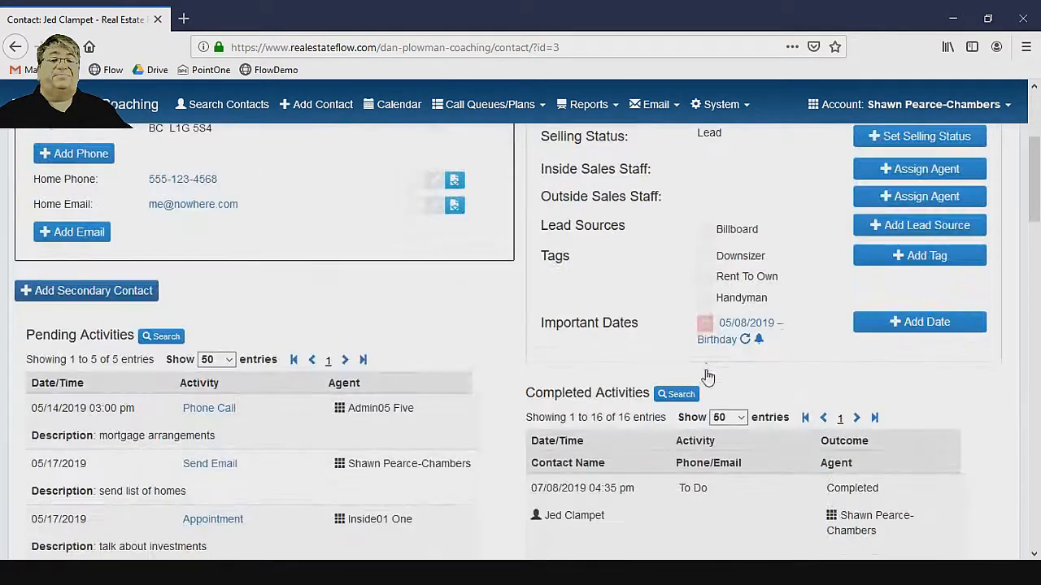
{"action": "left_click", "coordinate": [880, 328]}
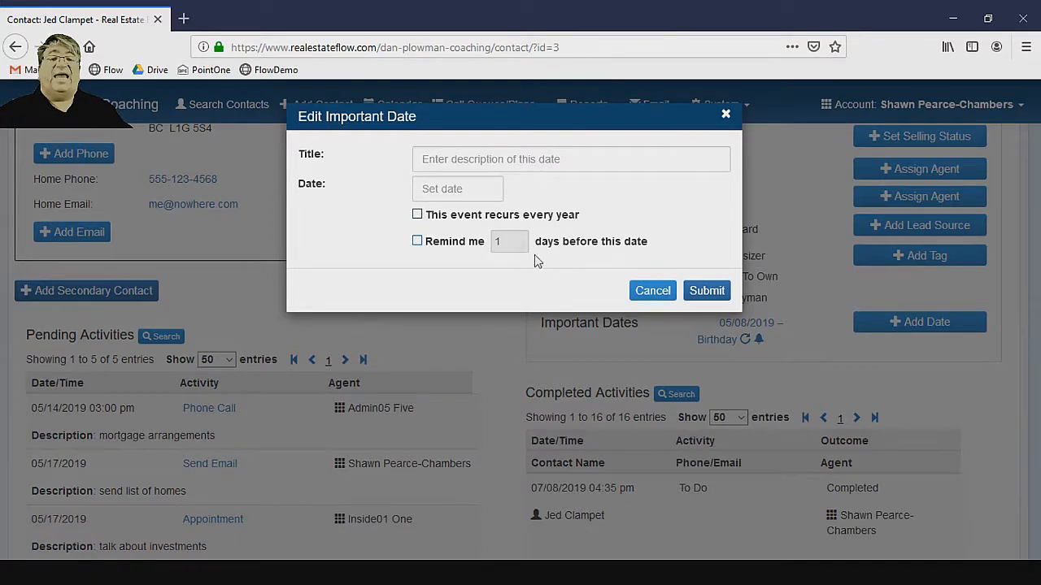
{"action": "left_click", "coordinate": [657, 296]}
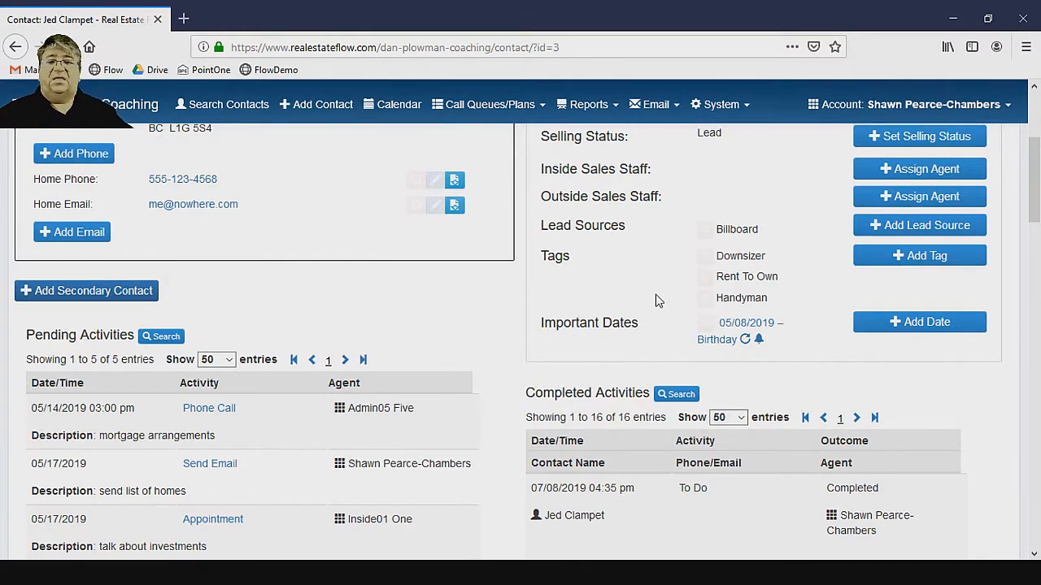
Step: Review the contact's pending activities and the full history of completed activities, and return to the primary contact details
{"action": "scroll", "coordinate": [659, 301], "scroll_direction": "up", "scroll_amount": 3}
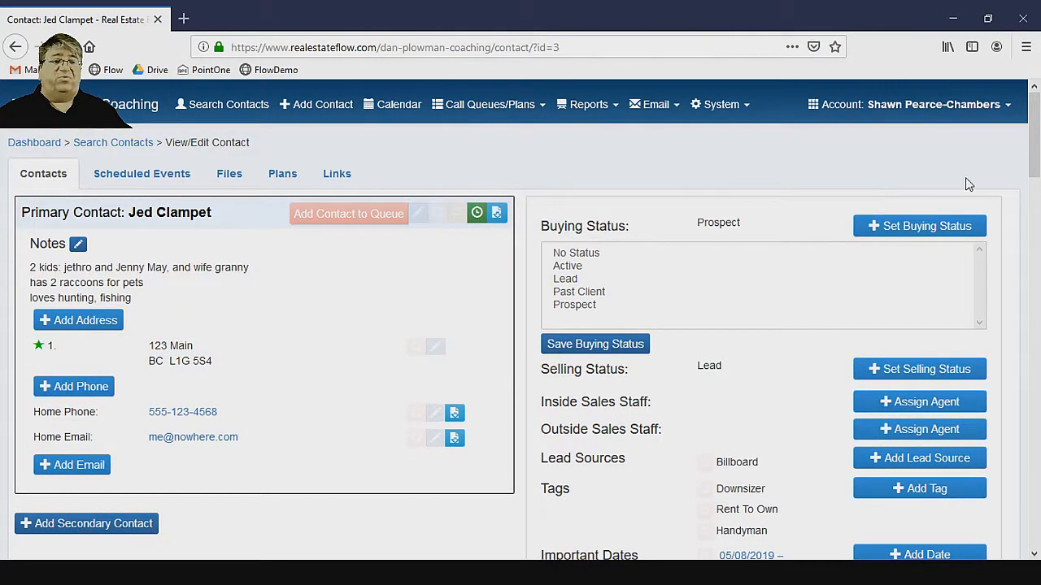
{"action": "scroll", "coordinate": [1015, 275], "scroll_direction": "down", "scroll_amount": 2}
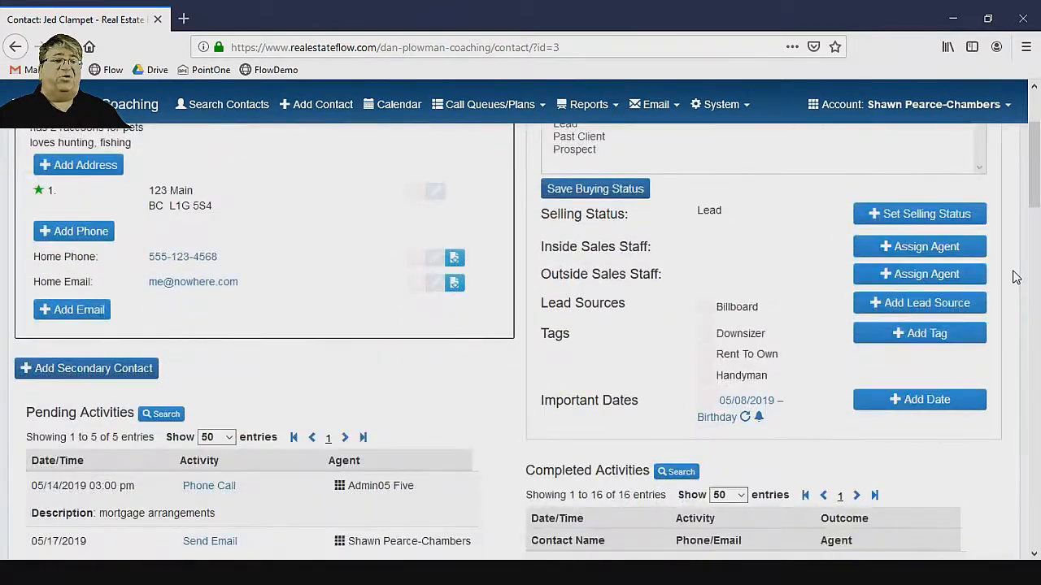
{"action": "scroll", "coordinate": [1015, 278], "scroll_direction": "down", "scroll_amount": 4}
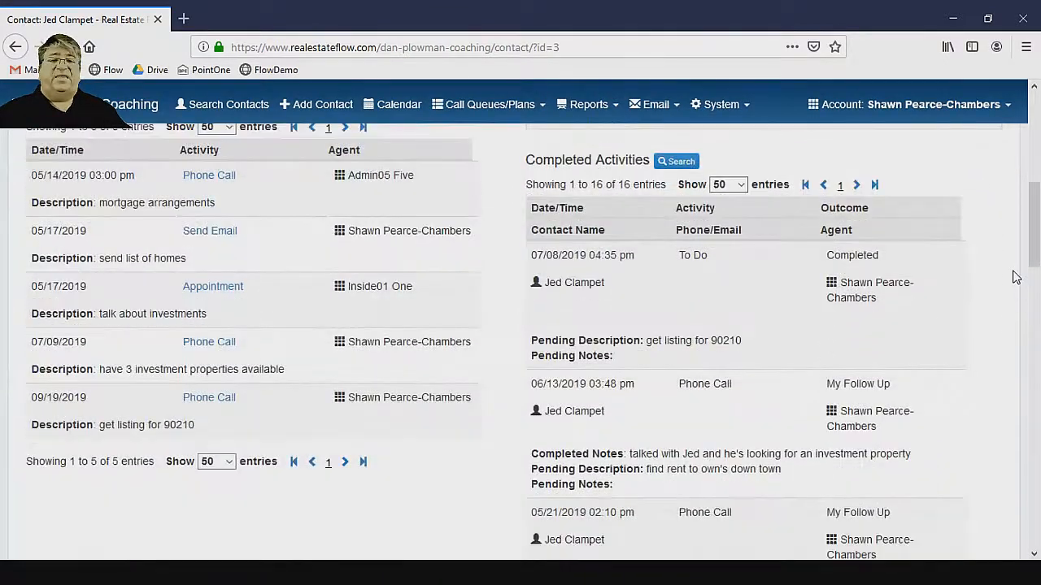
{"action": "scroll", "coordinate": [294, 315], "scroll_direction": "up", "scroll_amount": 1}
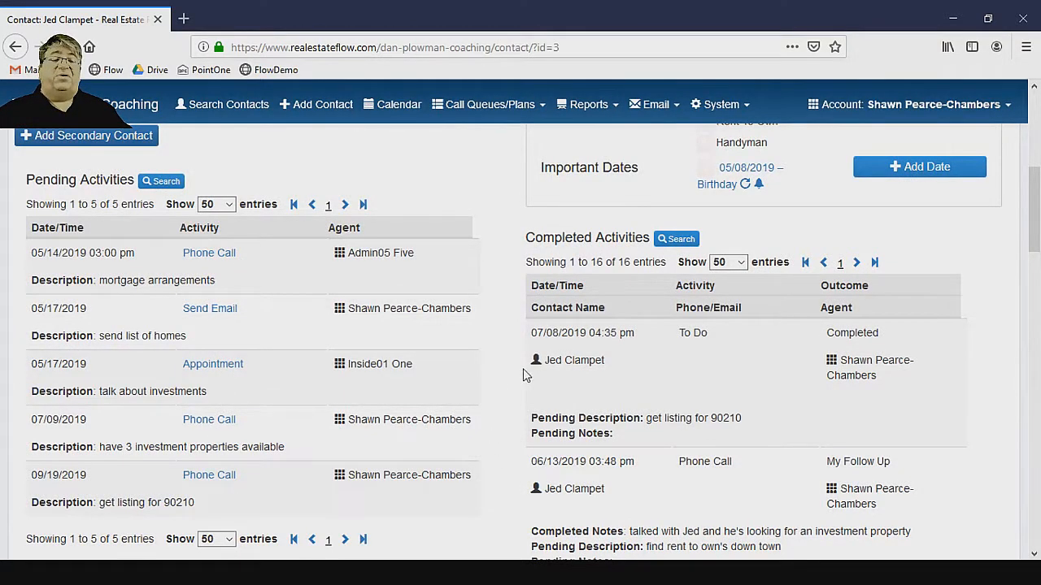
{"action": "scroll", "coordinate": [532, 370], "scroll_direction": "down", "scroll_amount": 1}
{"action": "scroll", "coordinate": [536, 341], "scroll_direction": "down", "scroll_amount": 2}
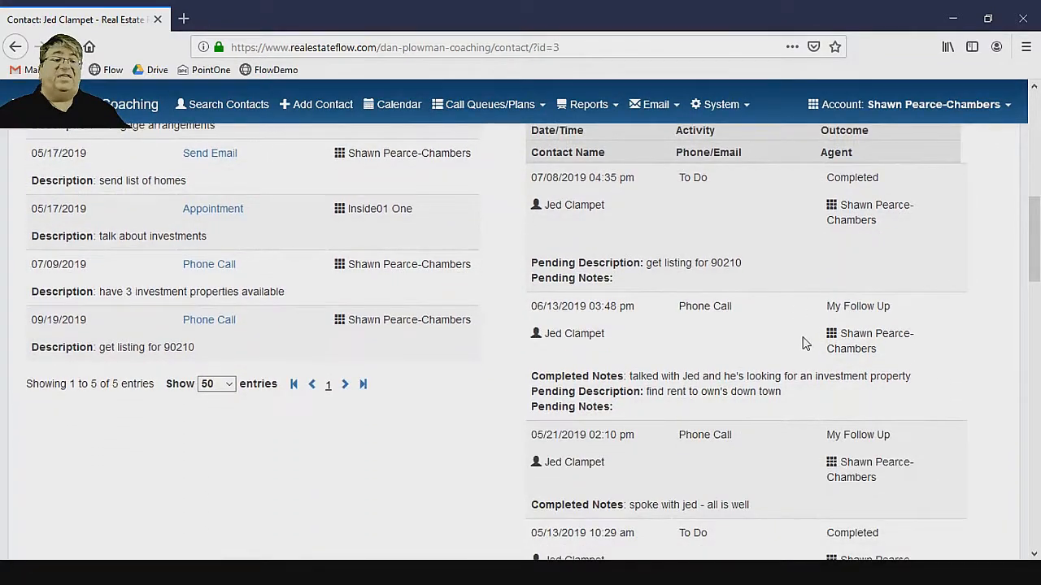
{"action": "scroll", "coordinate": [803, 342], "scroll_direction": "down", "scroll_amount": 10}
{"action": "scroll", "coordinate": [803, 342], "scroll_direction": "down", "scroll_amount": 8}
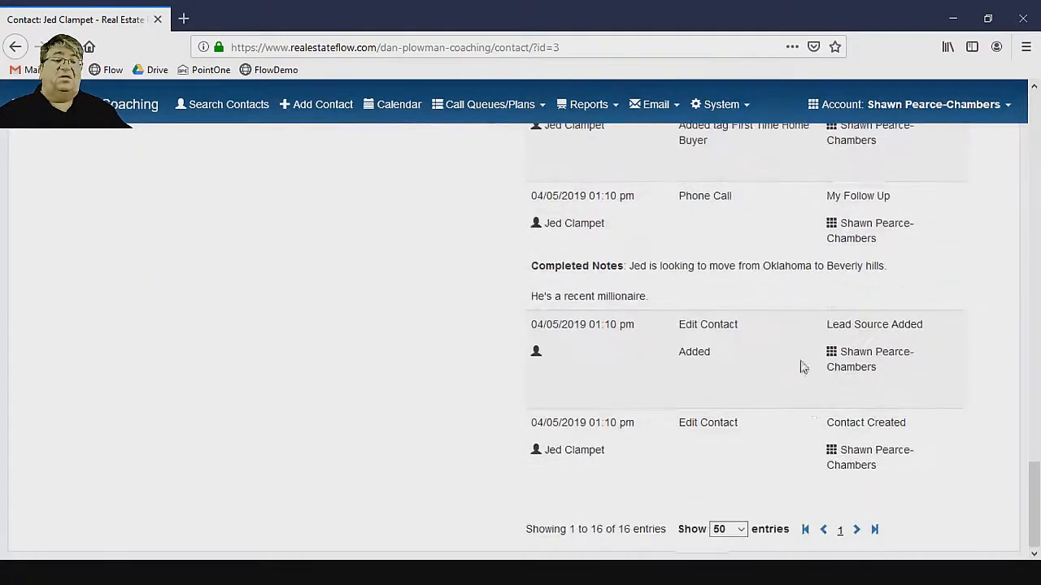
{"action": "left_click_drag", "start_coordinate": [1034, 500], "coordinate": [994, 214]}
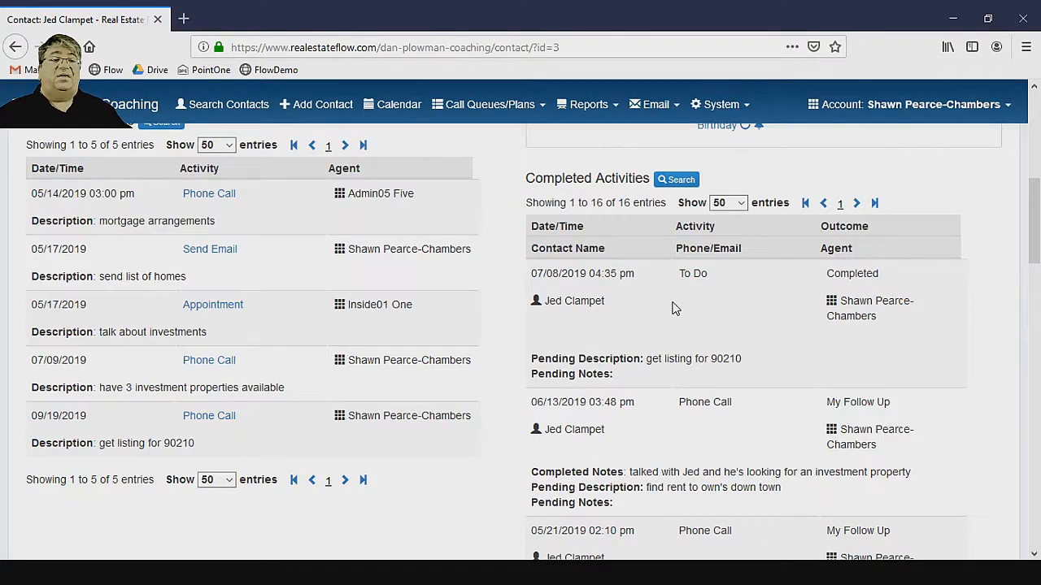
{"action": "scroll", "coordinate": [671, 308], "scroll_direction": "up", "scroll_amount": 3}
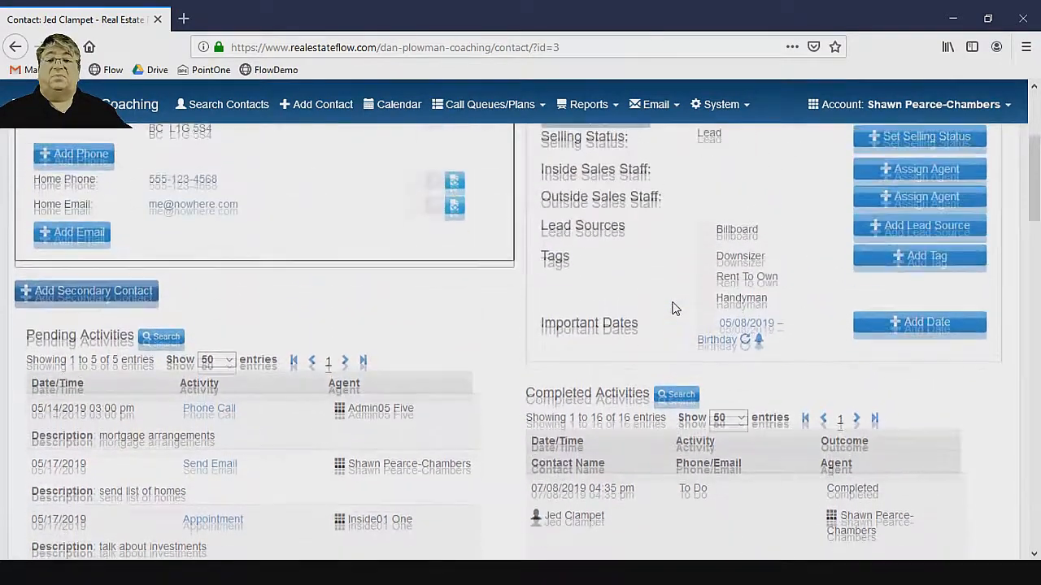
{"action": "scroll", "coordinate": [671, 308], "scroll_direction": "up", "scroll_amount": 3}
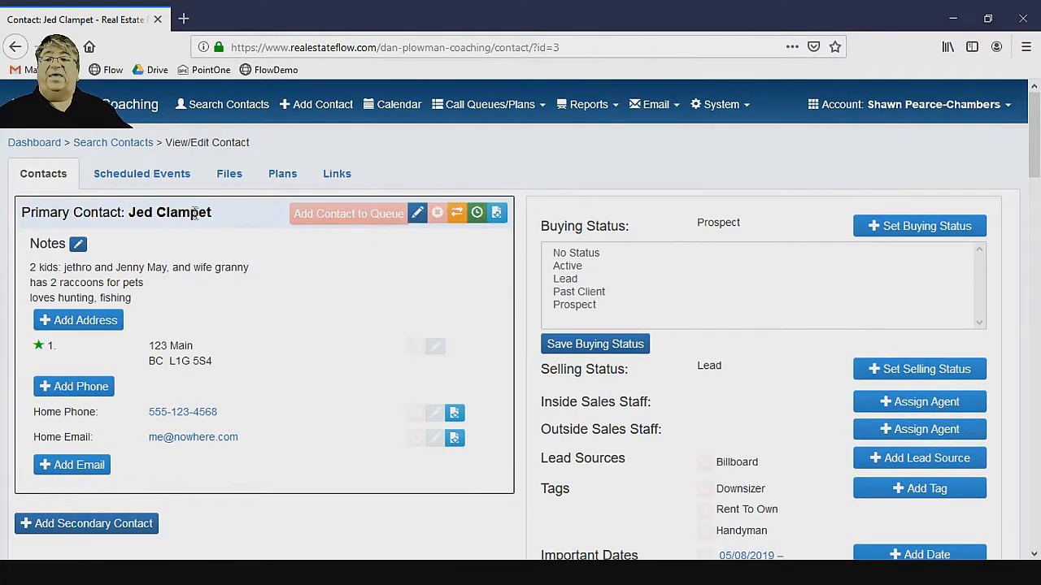
Step: Check the contact's stored files, and return to the contact record to look over its details, pending activities and completed activities
{"action": "left_click", "coordinate": [226, 180]}
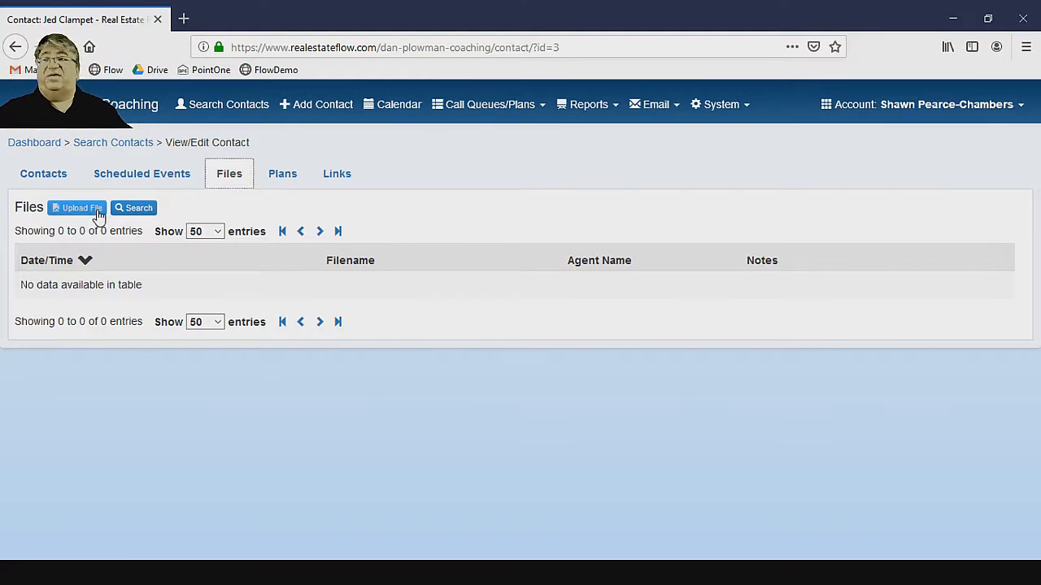
{"action": "left_click", "coordinate": [44, 173]}
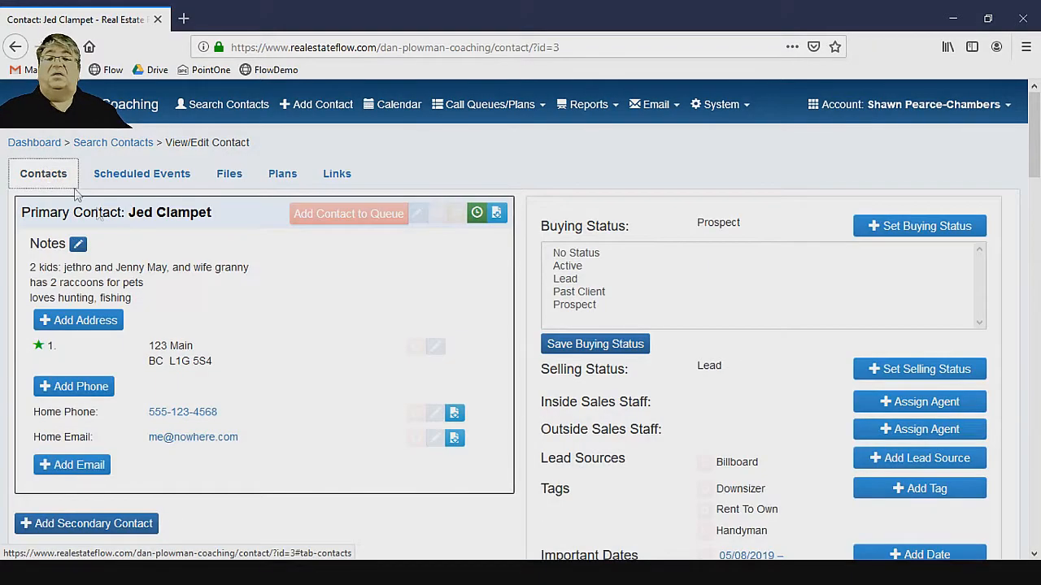
{"action": "scroll", "coordinate": [290, 304], "scroll_direction": "down", "scroll_amount": 3}
{"action": "scroll", "coordinate": [287, 304], "scroll_direction": "down", "scroll_amount": 6}
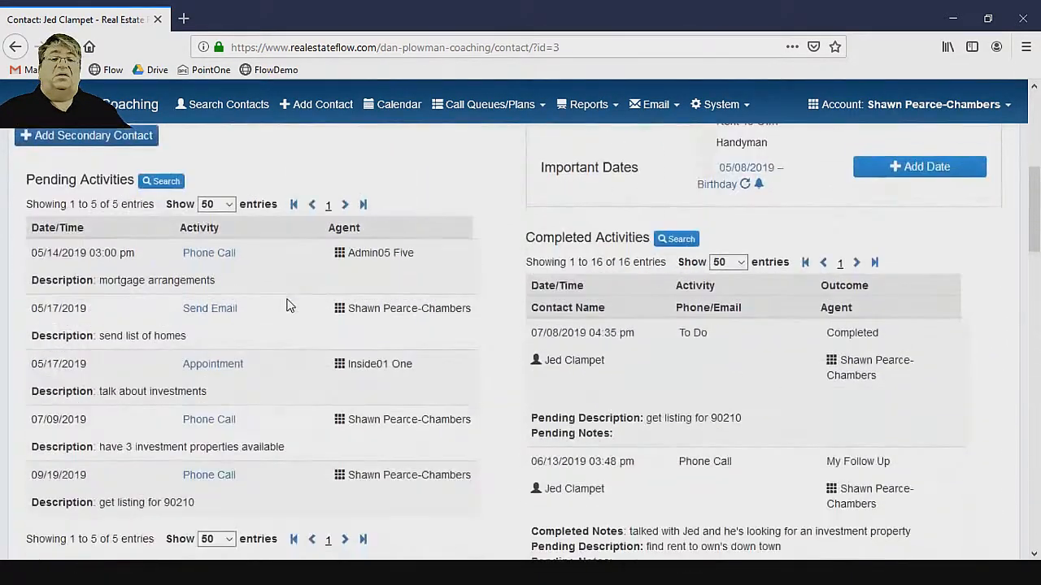
{"action": "scroll", "coordinate": [290, 305], "scroll_direction": "down", "scroll_amount": 2}
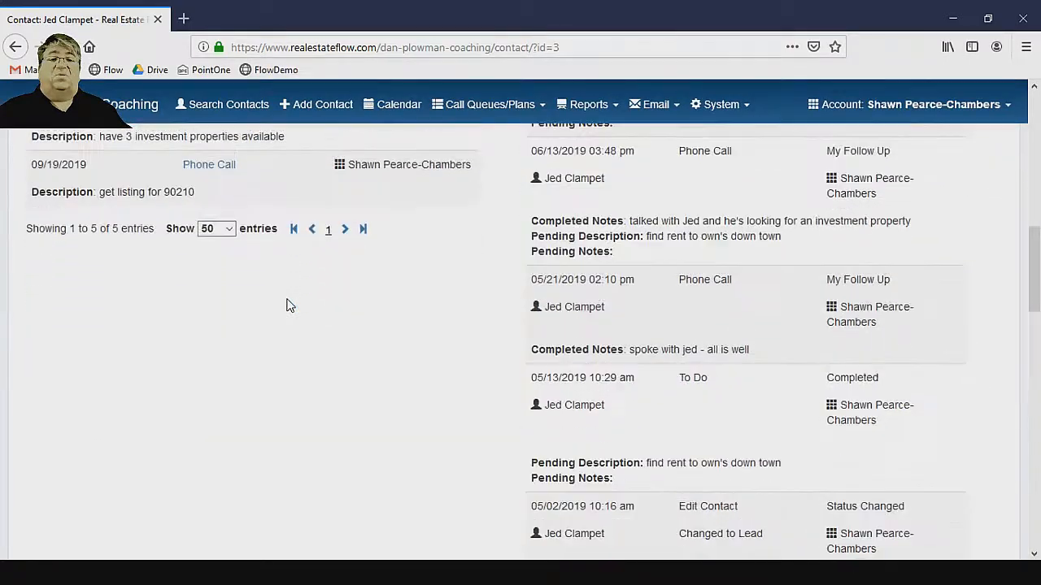
{"action": "scroll", "coordinate": [288, 303], "scroll_direction": "up", "scroll_amount": 10}
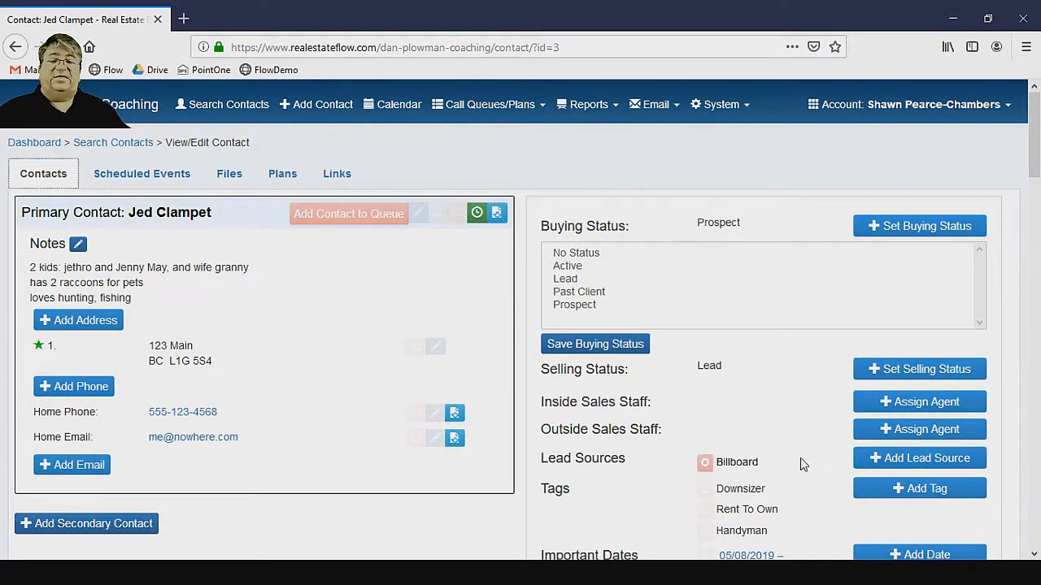
{"action": "scroll", "coordinate": [800, 462], "scroll_direction": "down", "scroll_amount": 10}
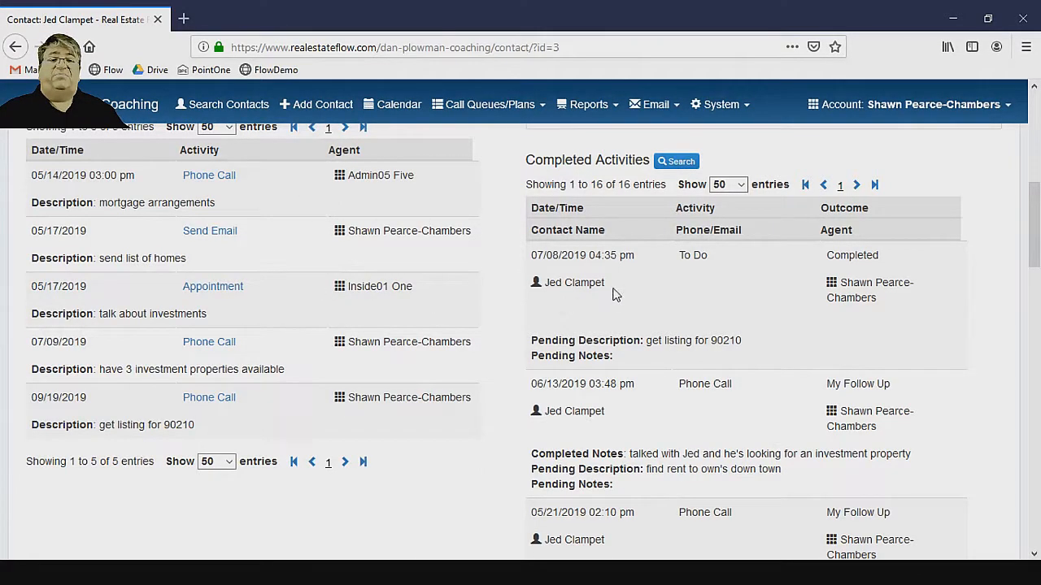
{"action": "scroll", "coordinate": [626, 293], "scroll_direction": "down", "scroll_amount": 3}
{"action": "scroll", "coordinate": [626, 293], "scroll_direction": "up", "scroll_amount": 5}
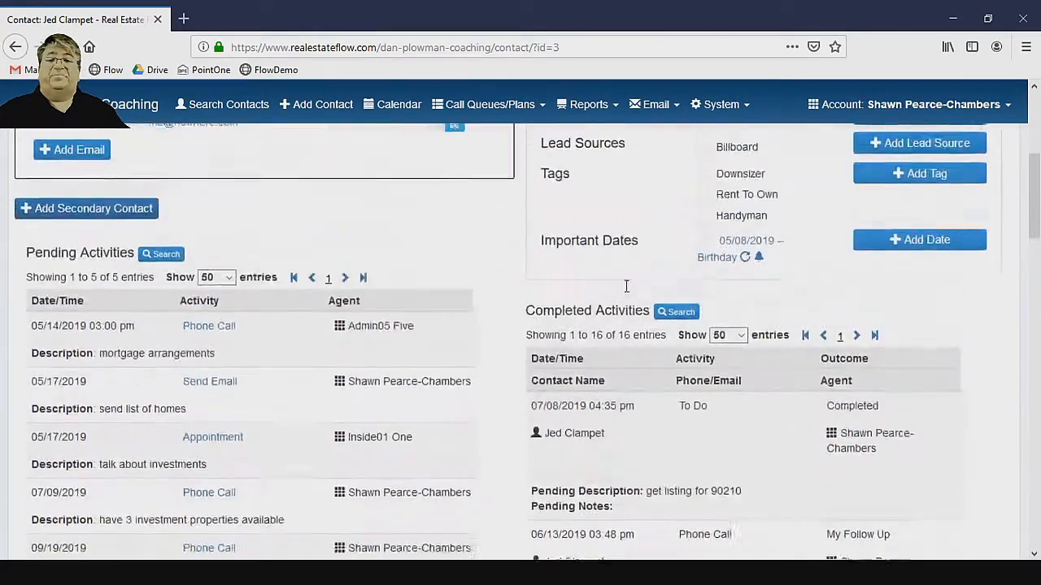
{"action": "scroll", "coordinate": [626, 291], "scroll_direction": "up", "scroll_amount": 4}
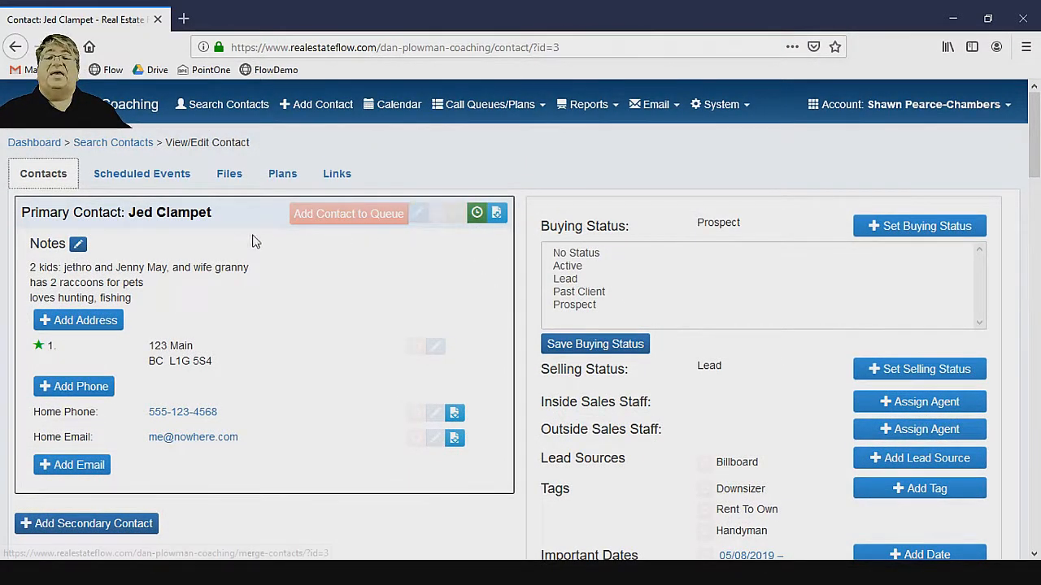
Step: Add a pending phone call for 07/16/2019, described with the contact's first name followed by ": ask who his lawyer is"
{"action": "left_click", "coordinate": [478, 214]}
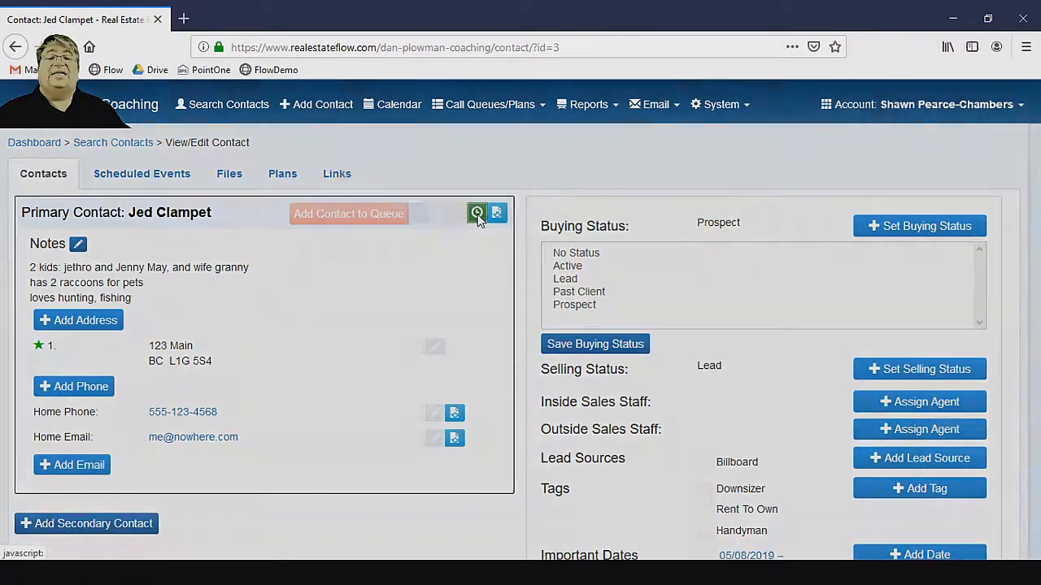
{"action": "left_click", "coordinate": [461, 202]}
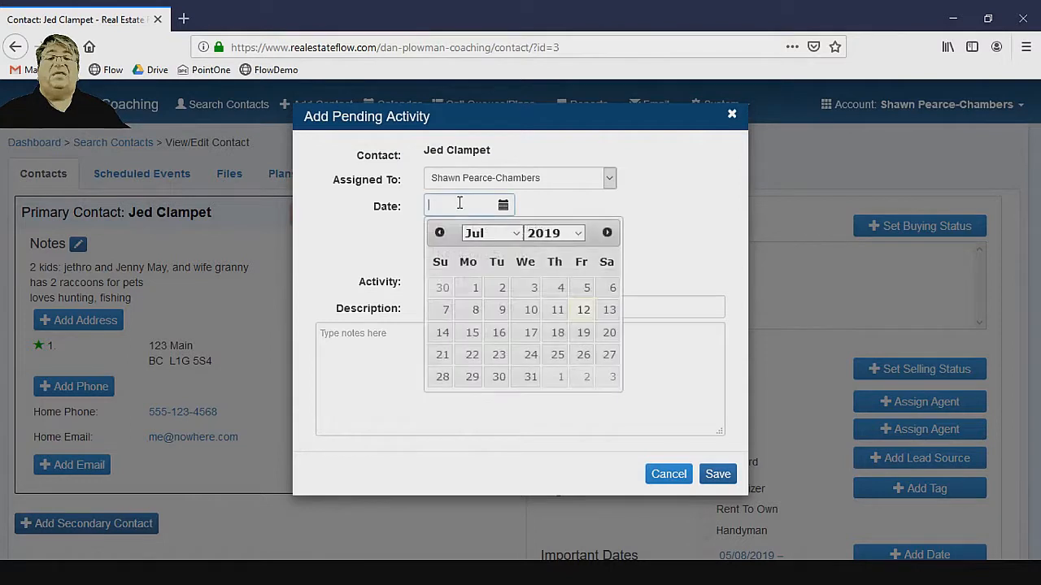
{"action": "left_click", "coordinate": [499, 333]}
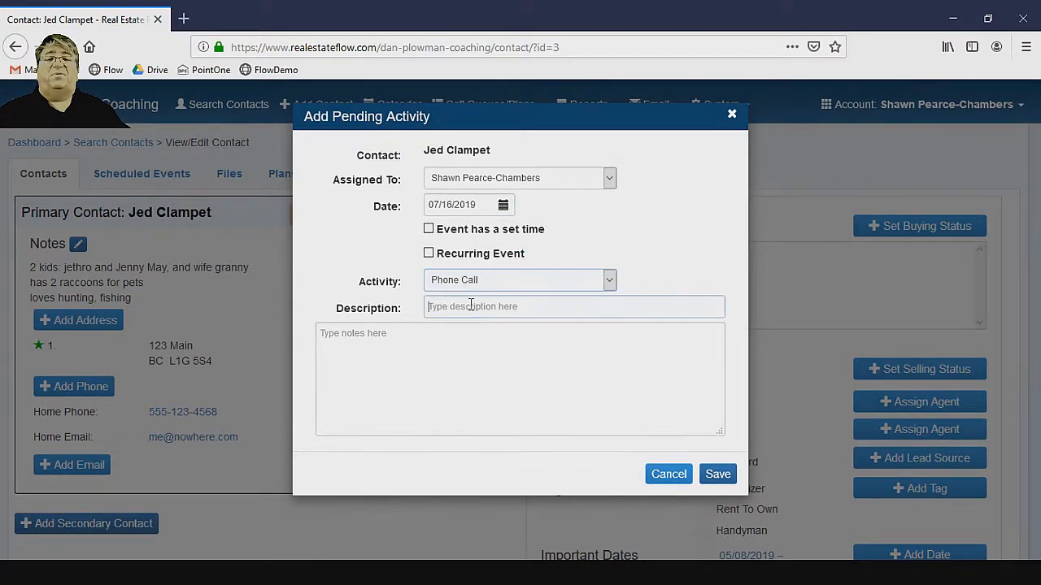
{"action": "left_click", "coordinate": [470, 306]}
{"action": "type", "text": "is lawyer is"}
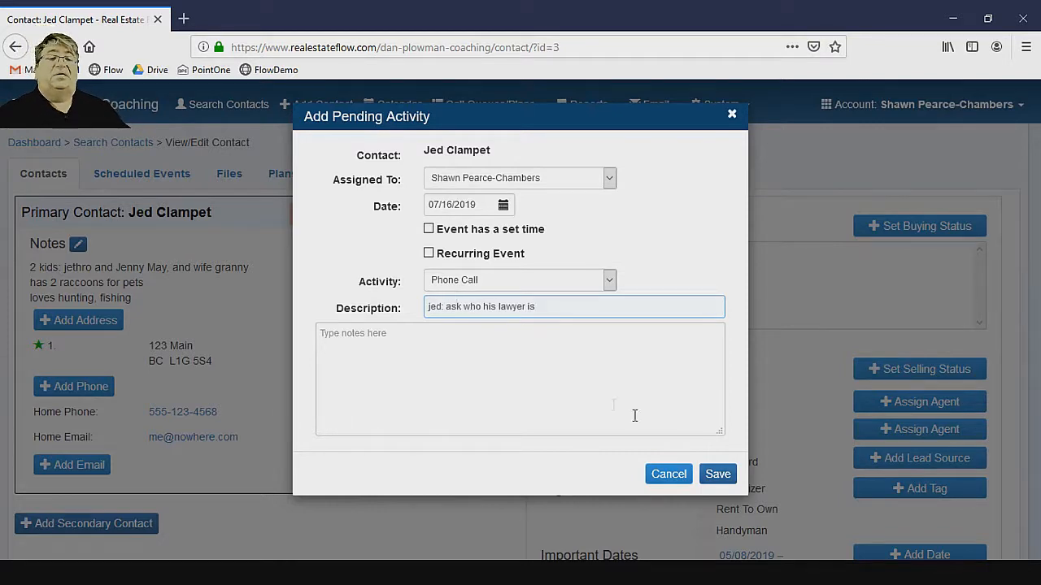
{"action": "left_click", "coordinate": [718, 475]}
Step: Edit the pending 07/16/2019 phone call about the lawyer, setting its date to 07/25/2019 and its activity type to To Do
{"action": "scroll", "coordinate": [416, 487], "scroll_direction": "down", "scroll_amount": 3}
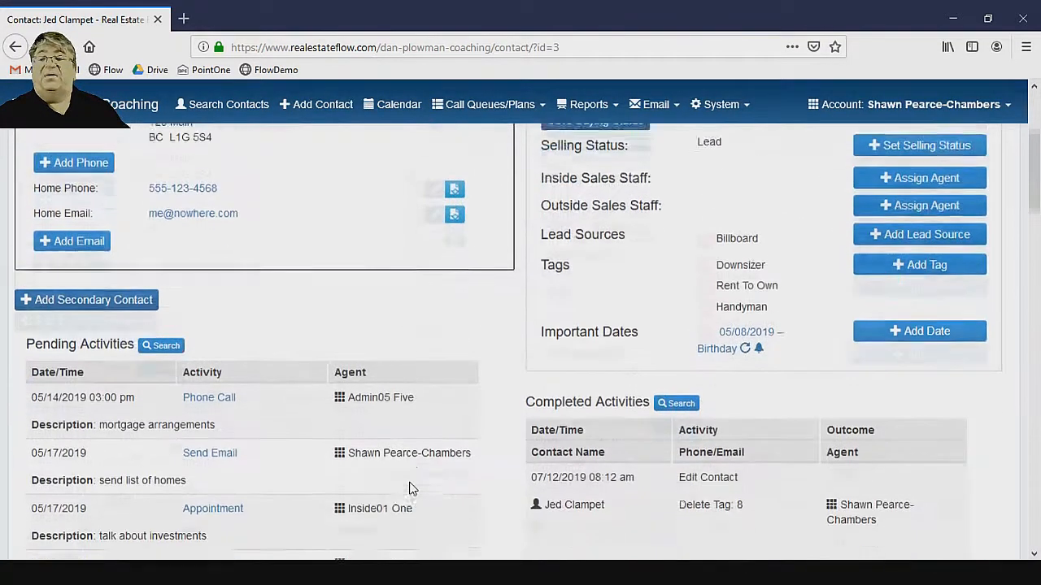
{"action": "scroll", "coordinate": [375, 484], "scroll_direction": "down", "scroll_amount": 4}
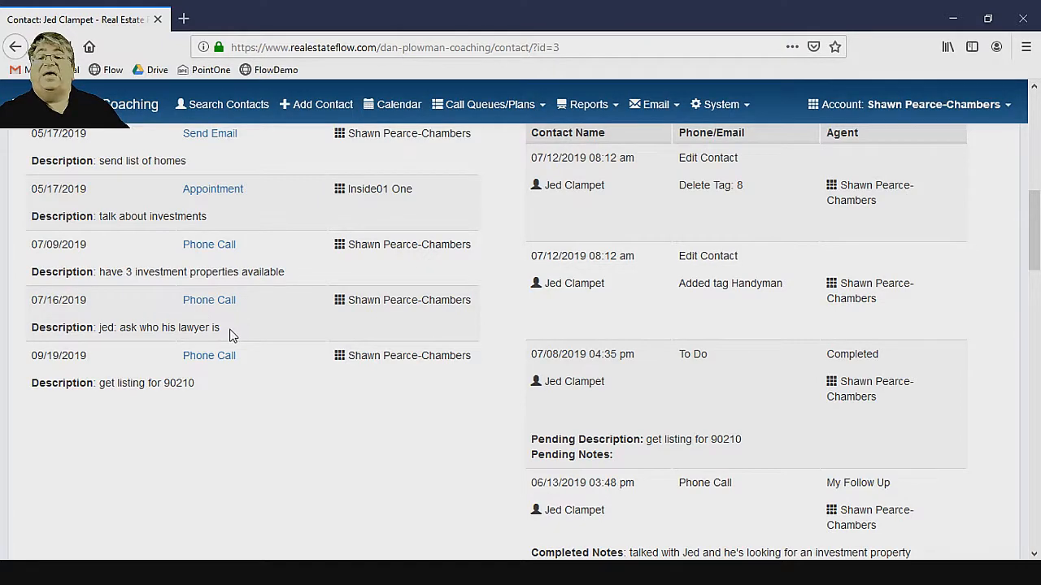
{"action": "scroll", "coordinate": [229, 334], "scroll_direction": "up", "scroll_amount": 1}
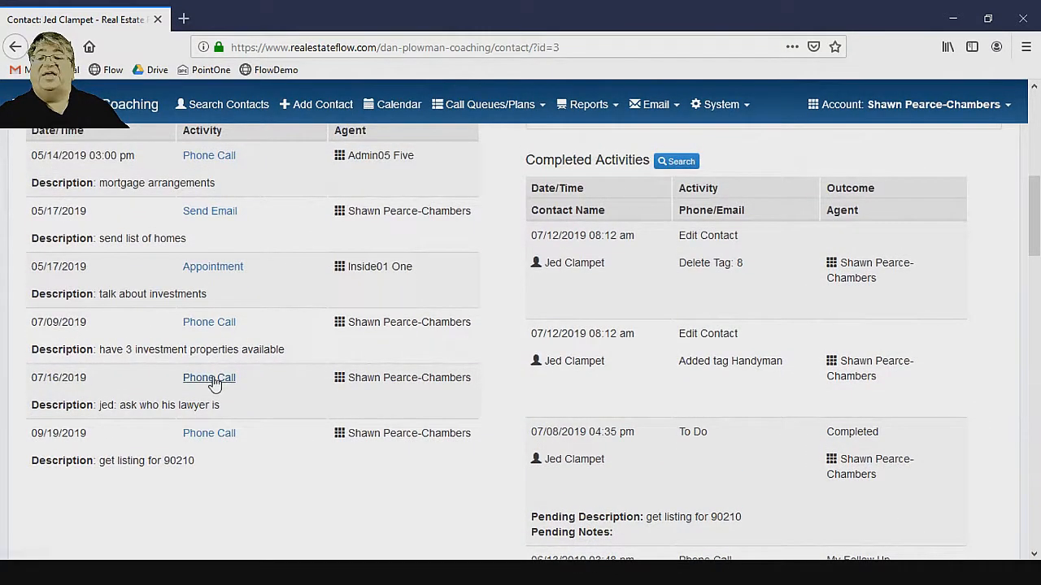
{"action": "left_click", "coordinate": [213, 378]}
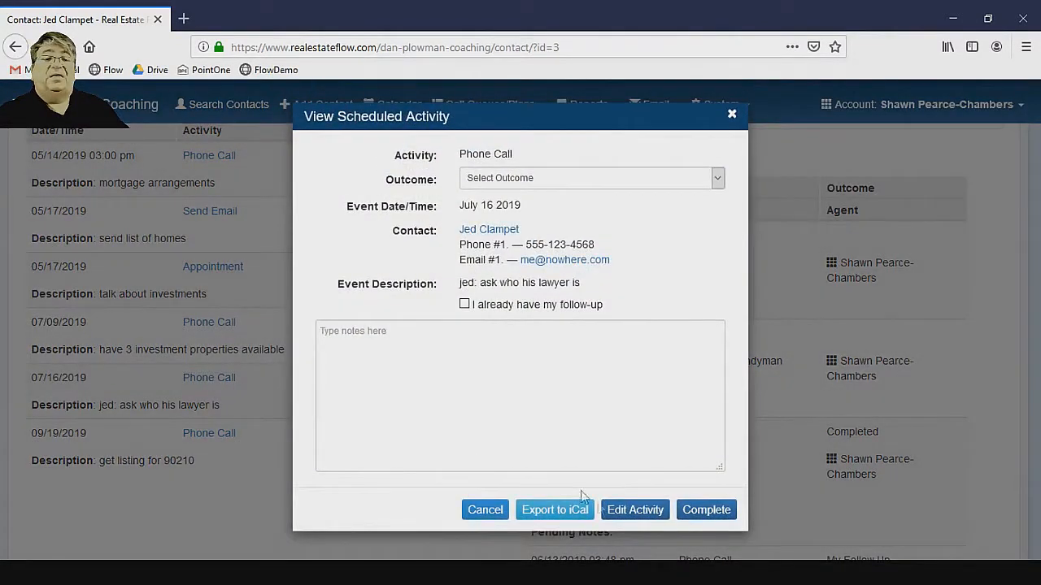
{"action": "left_click", "coordinate": [635, 512]}
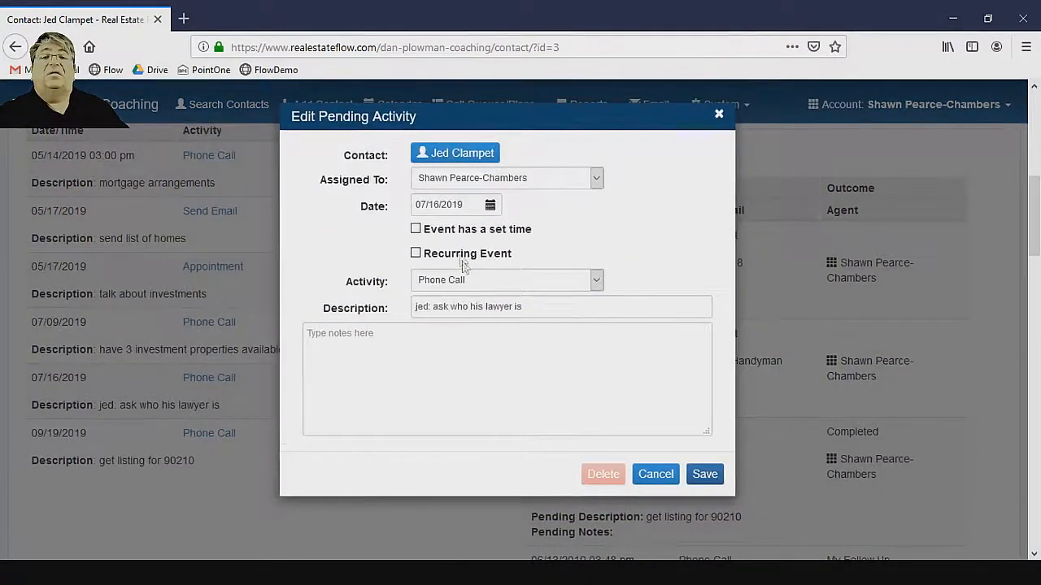
{"action": "left_click", "coordinate": [454, 205]}
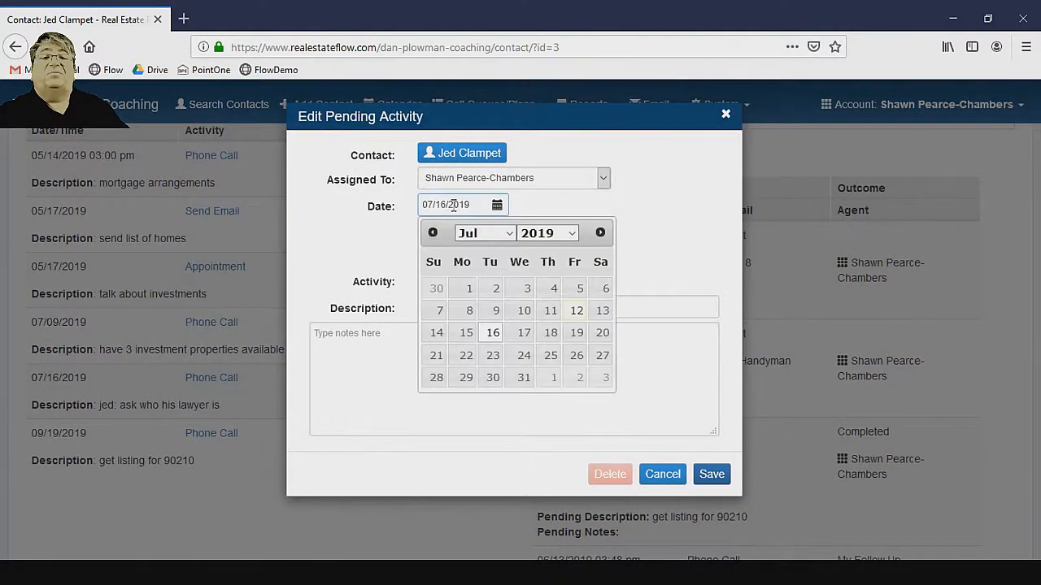
{"action": "left_click", "coordinate": [548, 355]}
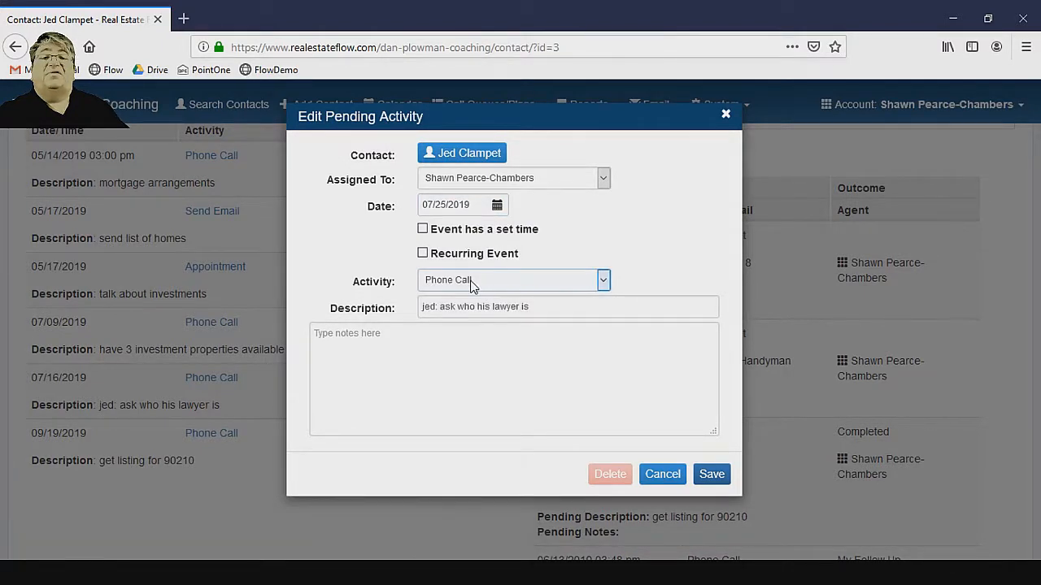
{"action": "left_click", "coordinate": [473, 365]}
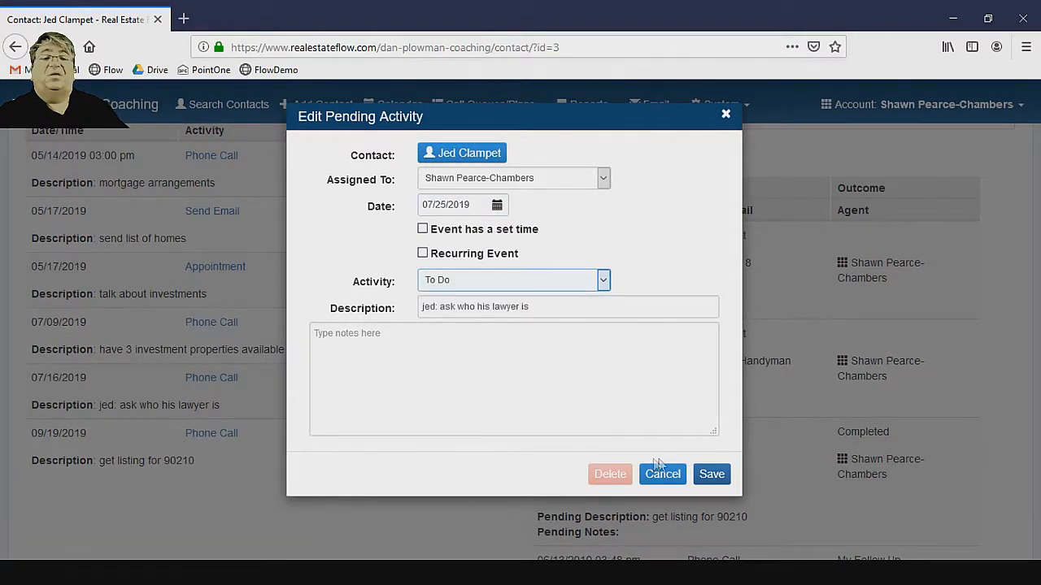
{"action": "left_click", "coordinate": [712, 476]}
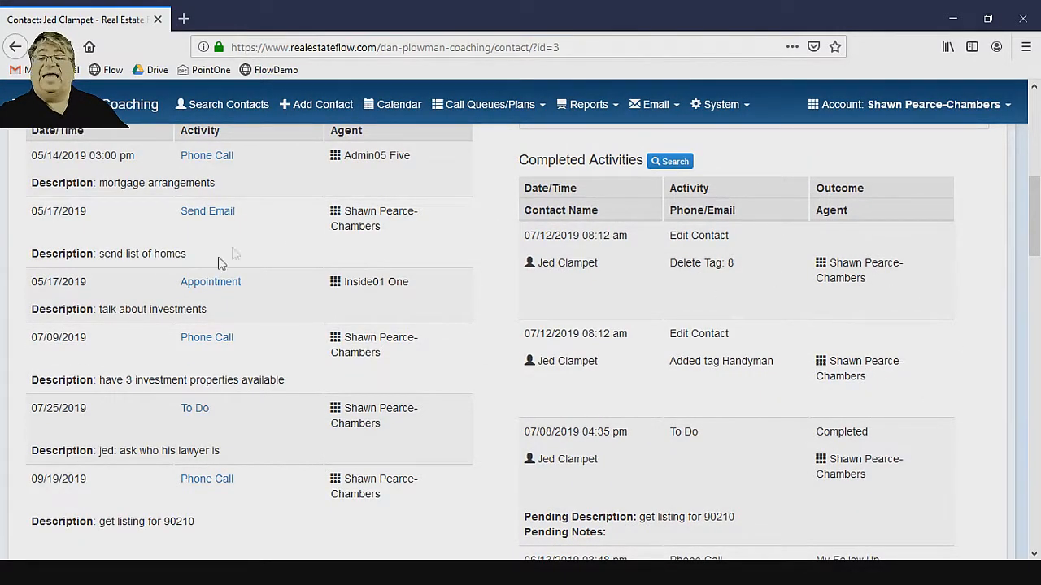
Step: Delete the pending 09/19/2019 phone call described as "get listing for 90210" from the contact, and look over the updated activity lists
{"action": "left_click", "coordinate": [215, 483]}
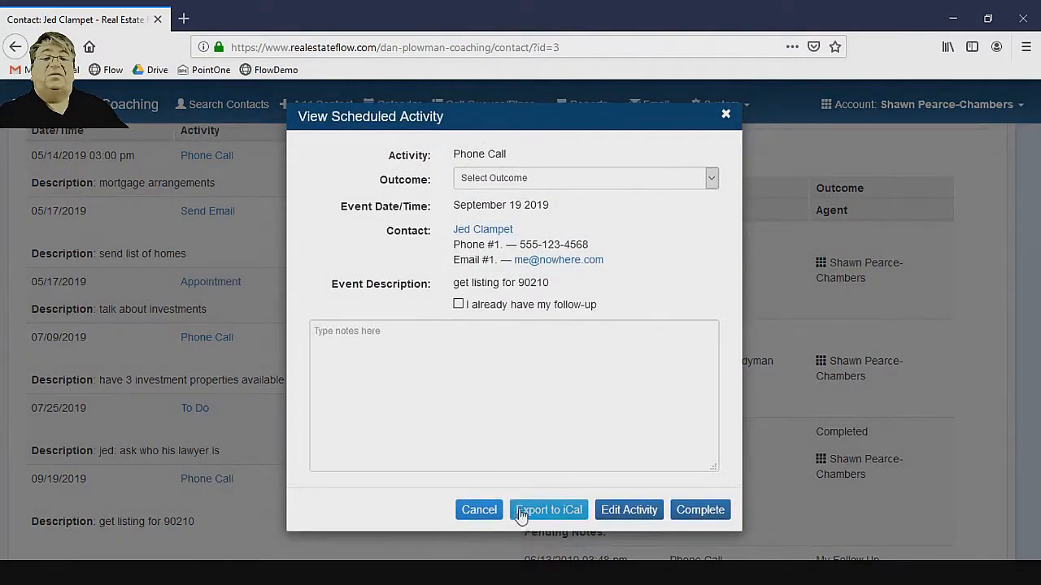
{"action": "left_click", "coordinate": [612, 515]}
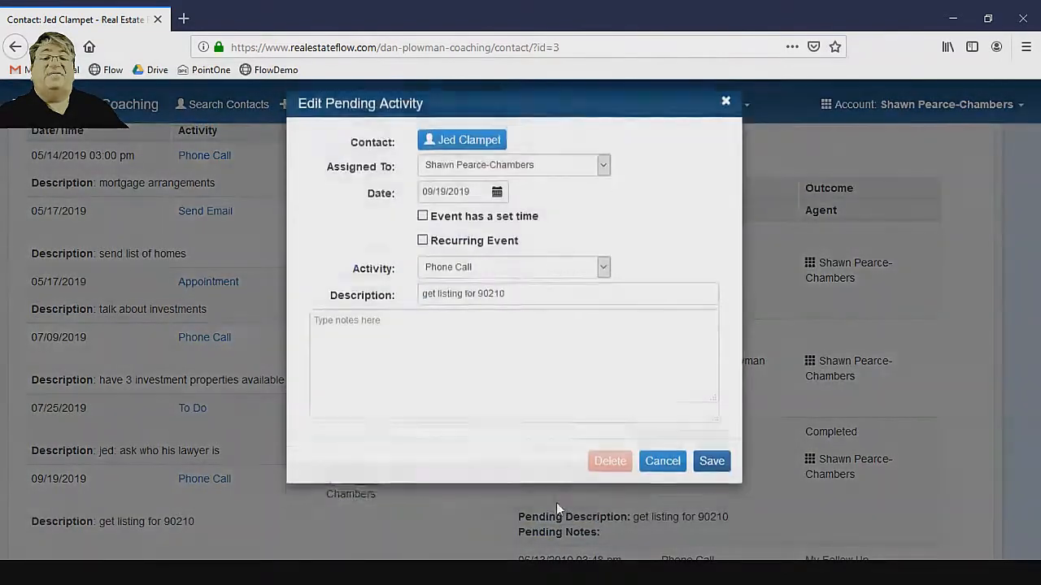
{"action": "left_click", "coordinate": [608, 476]}
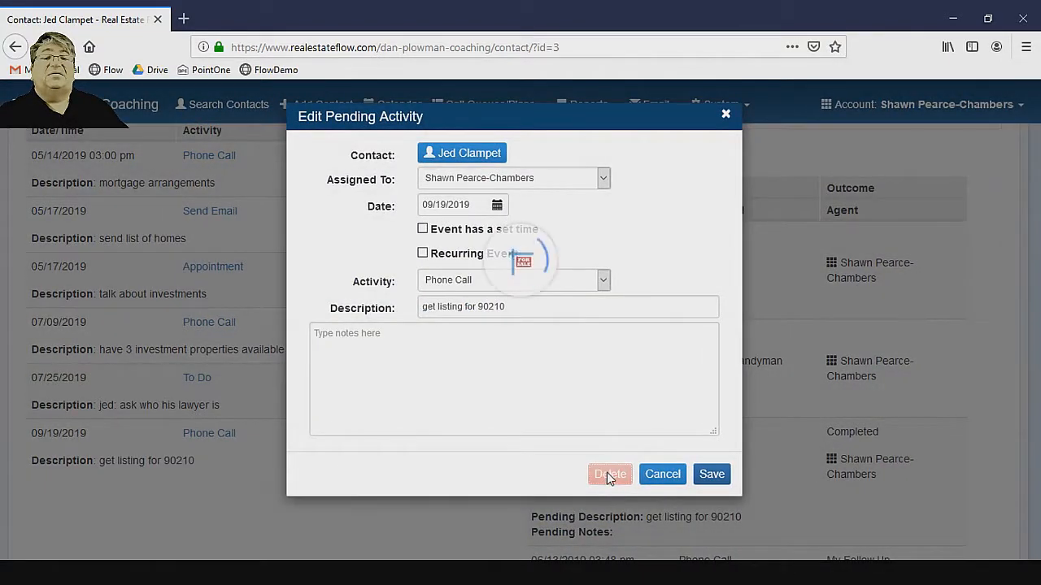
{"action": "scroll", "coordinate": [491, 481], "scroll_direction": "down", "scroll_amount": 5}
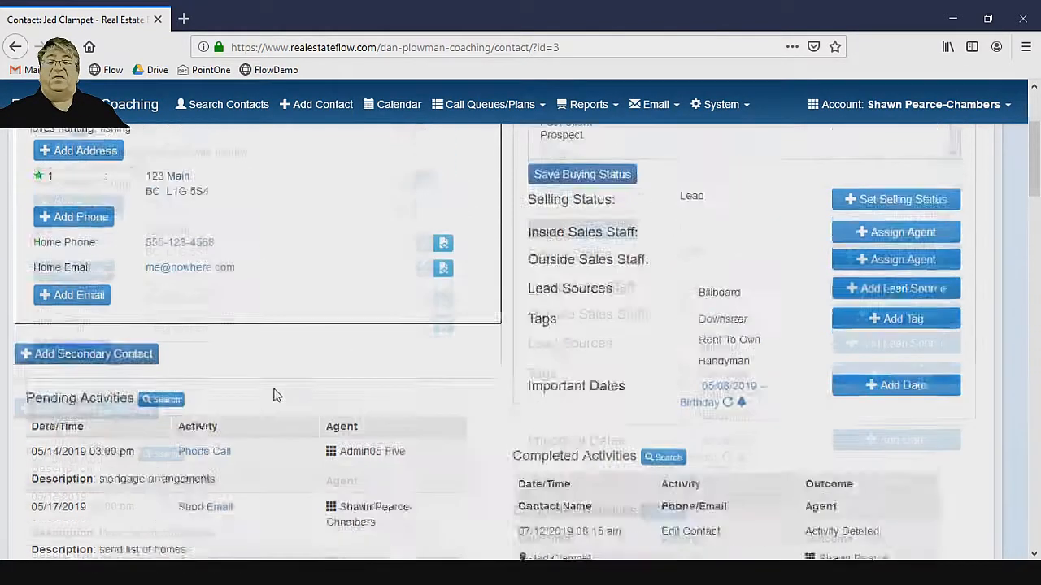
{"action": "scroll", "coordinate": [275, 400], "scroll_direction": "up", "scroll_amount": 5}
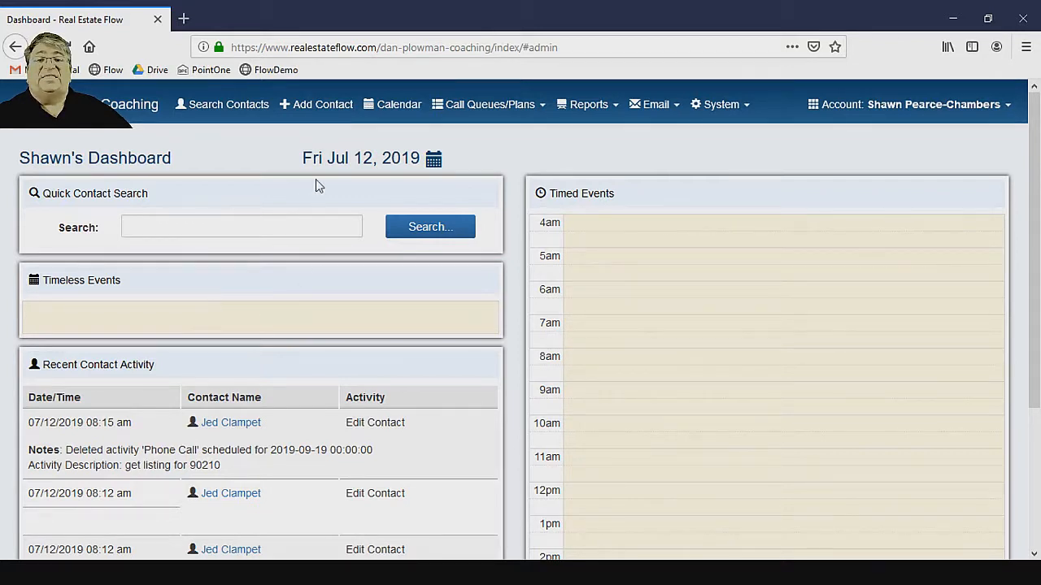
Step: Open the calendar, view it by week, and return to the month view
{"action": "left_click", "coordinate": [411, 113]}
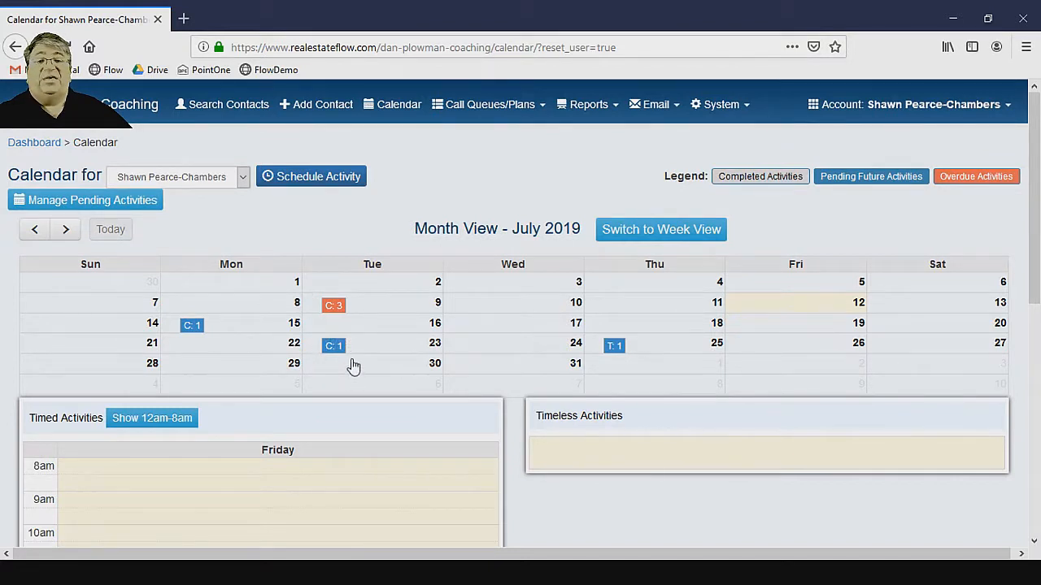
{"action": "left_click", "coordinate": [641, 243]}
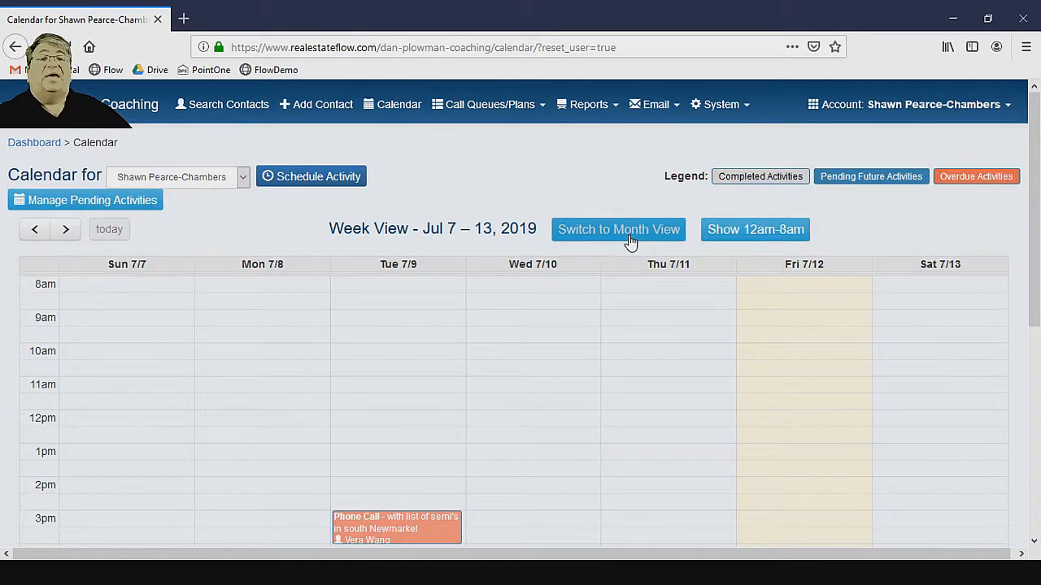
{"action": "left_click", "coordinate": [630, 243]}
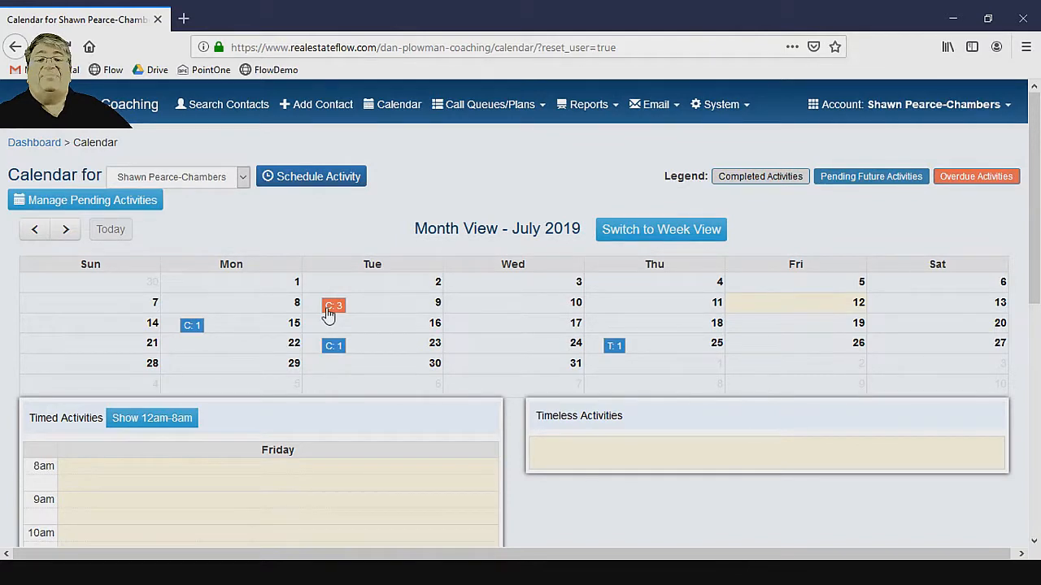
Step: View the overdue activities for July 9, and open the investment properties phone call's edit form and close it without changes
{"action": "left_click", "coordinate": [328, 313]}
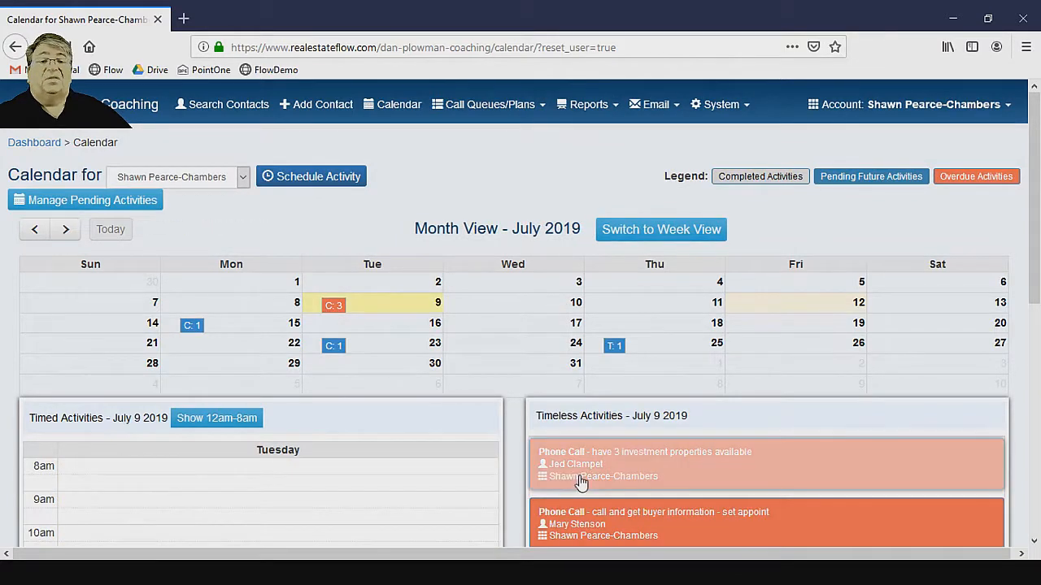
{"action": "scroll", "coordinate": [581, 483], "scroll_direction": "down", "scroll_amount": 2}
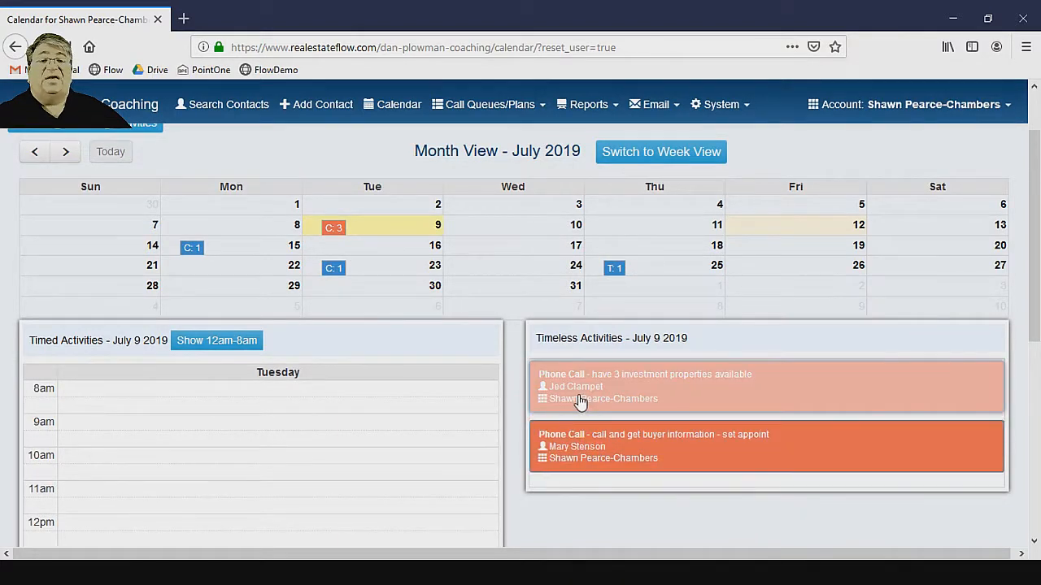
{"action": "scroll", "coordinate": [580, 402], "scroll_direction": "up", "scroll_amount": 2}
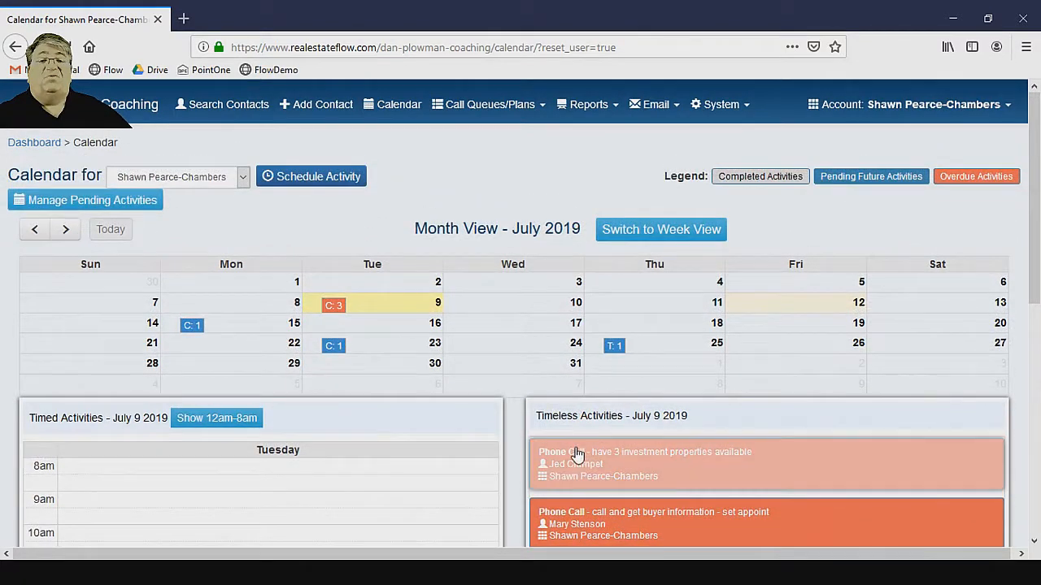
{"action": "left_click", "coordinate": [576, 457]}
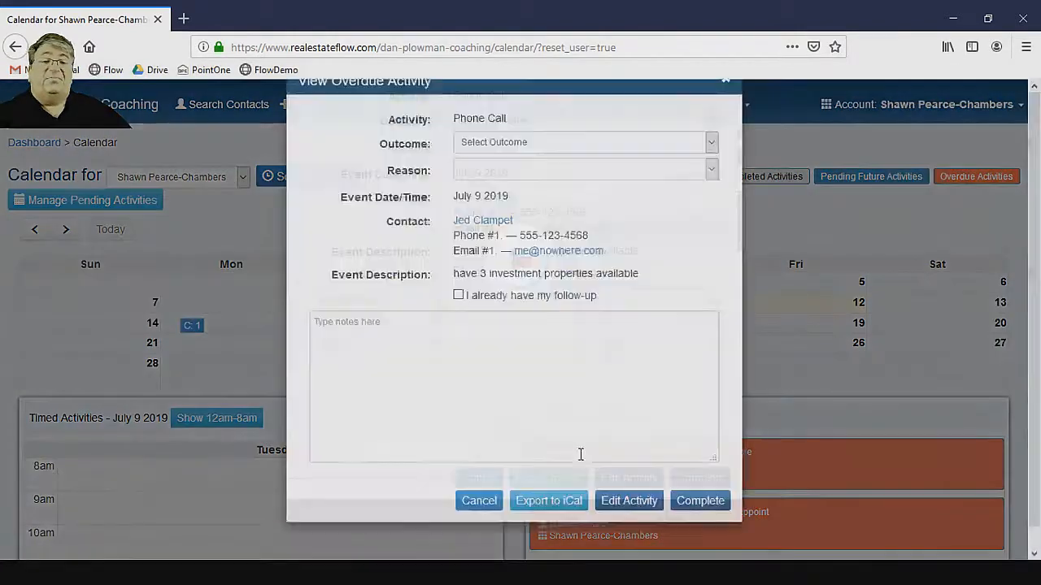
{"action": "left_click", "coordinate": [624, 512]}
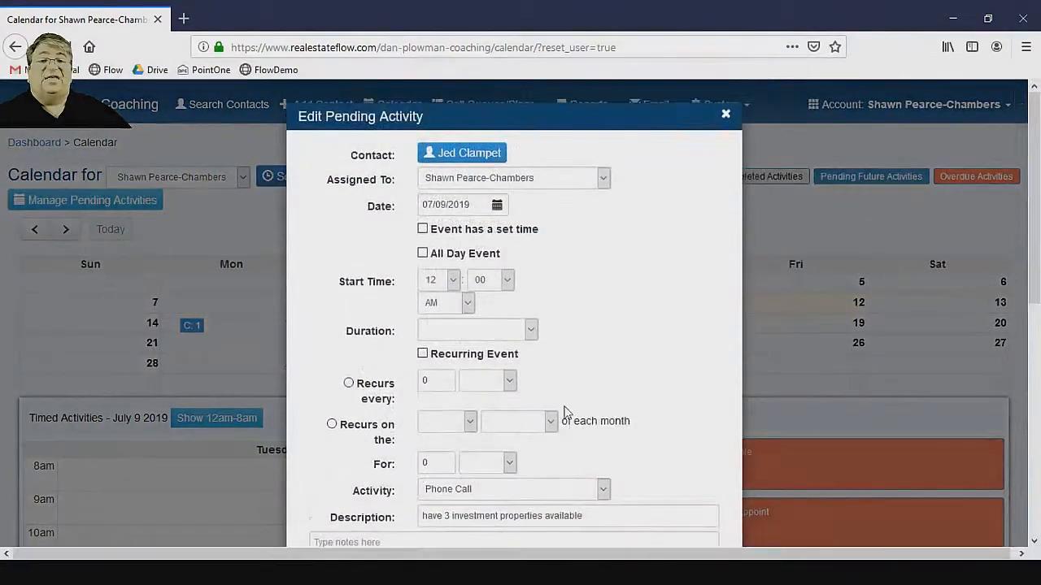
{"action": "left_click", "coordinate": [732, 114]}
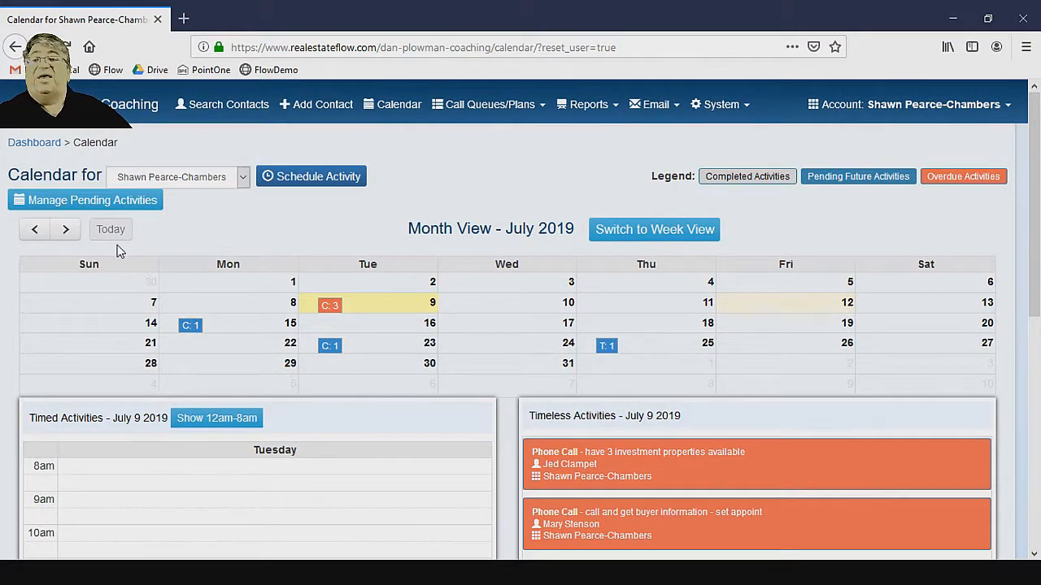
Step: Open the management page for pending activities and search with the activity date range starting at 07/01/2019
{"action": "left_click", "coordinate": [92, 202]}
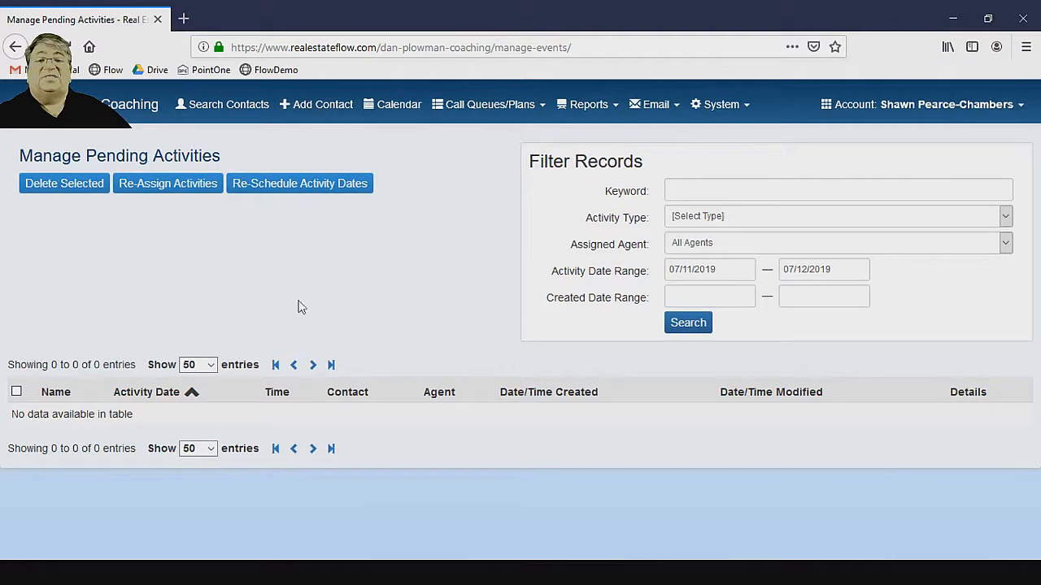
{"action": "left_click", "coordinate": [718, 273]}
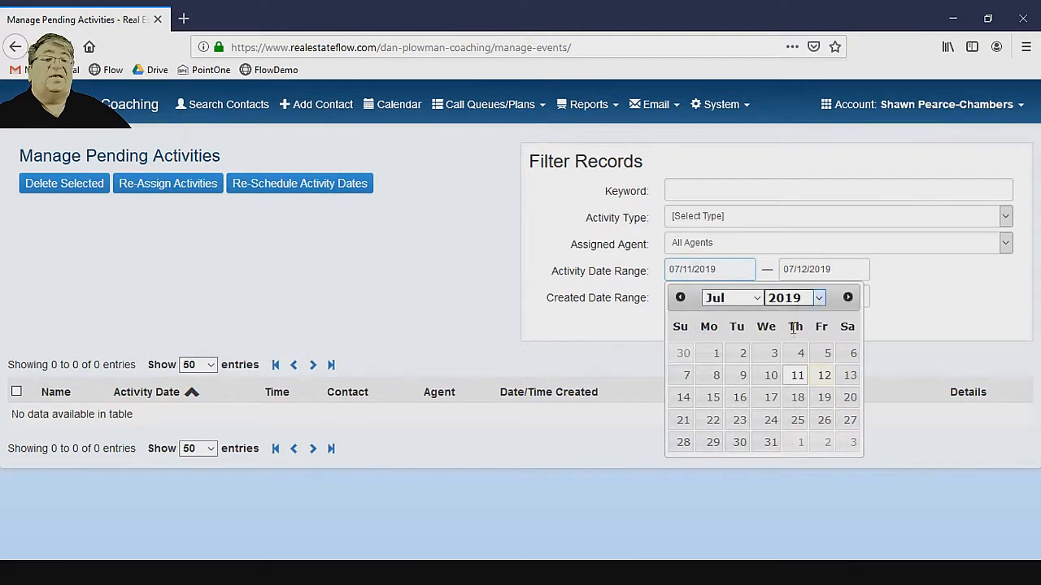
{"action": "left_click", "coordinate": [712, 353]}
{"action": "left_click", "coordinate": [688, 324]}
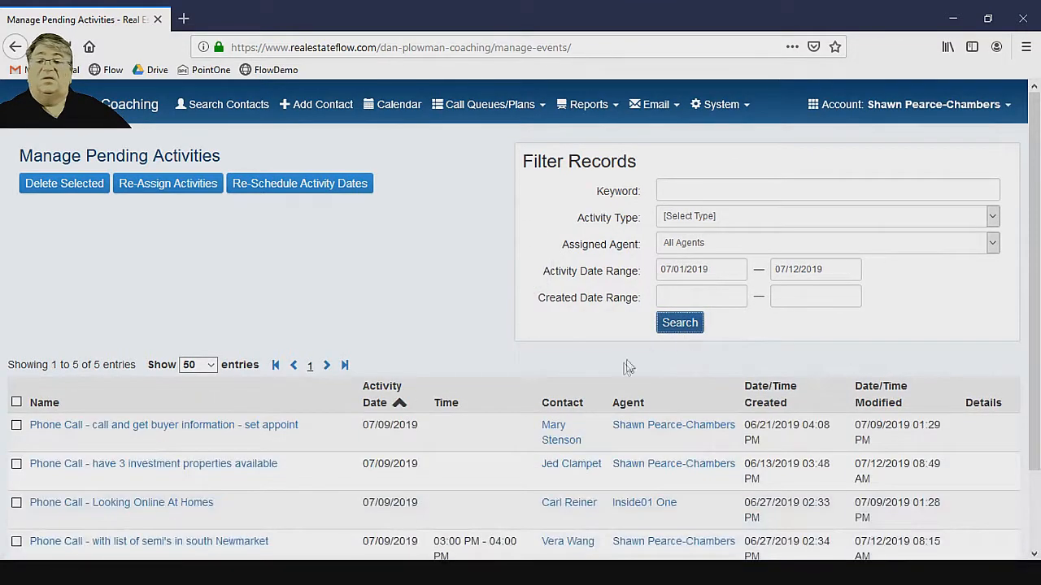
{"action": "scroll", "coordinate": [625, 364], "scroll_direction": "down", "scroll_amount": 2}
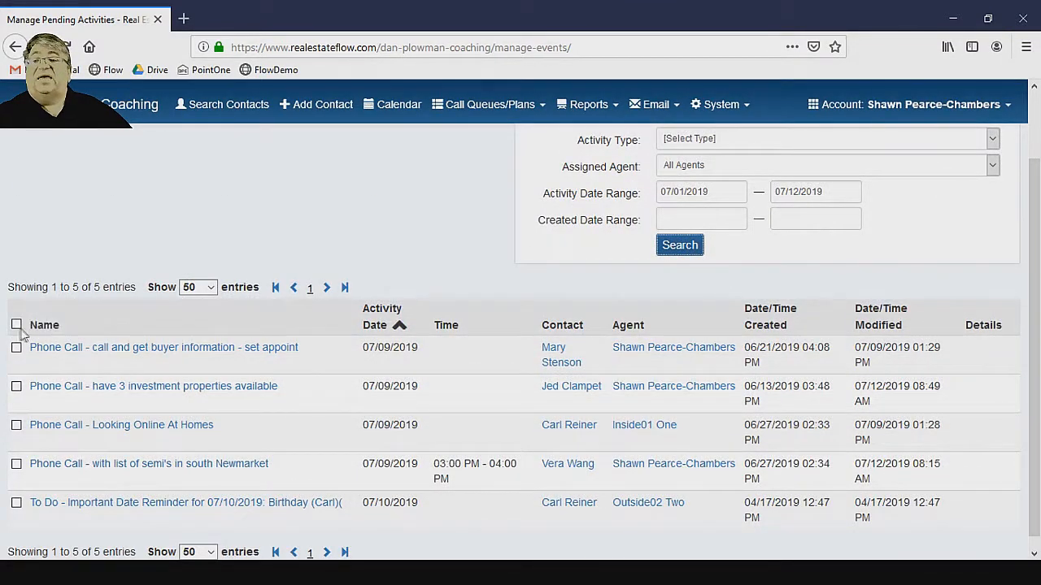
Step: Select all the listed pending activities and re-schedule them to July 15, 2019
{"action": "scroll", "coordinate": [25, 325], "scroll_direction": "up", "scroll_amount": 2}
{"action": "left_click", "coordinate": [16, 402]}
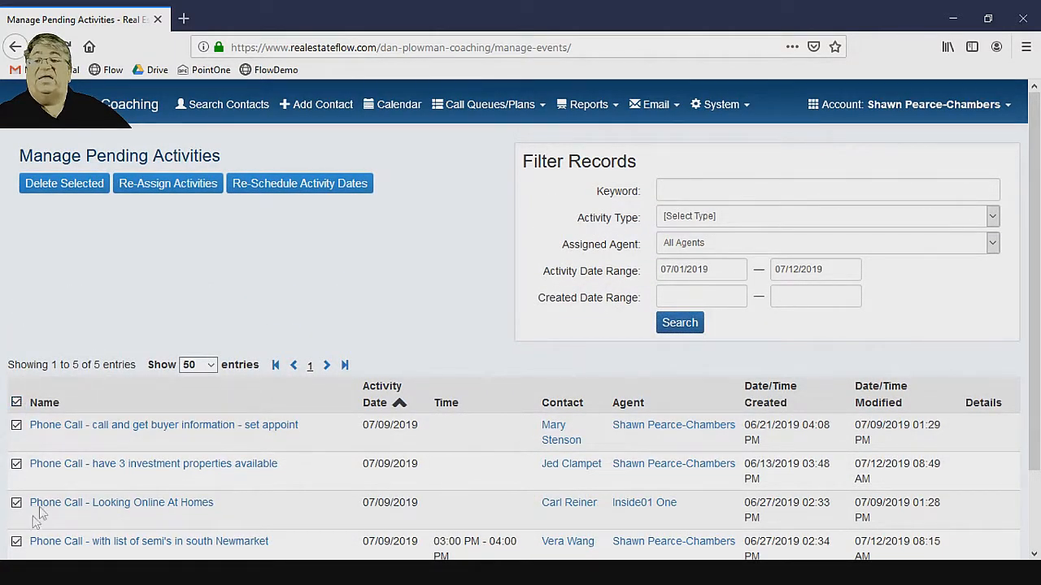
{"action": "left_click", "coordinate": [324, 188]}
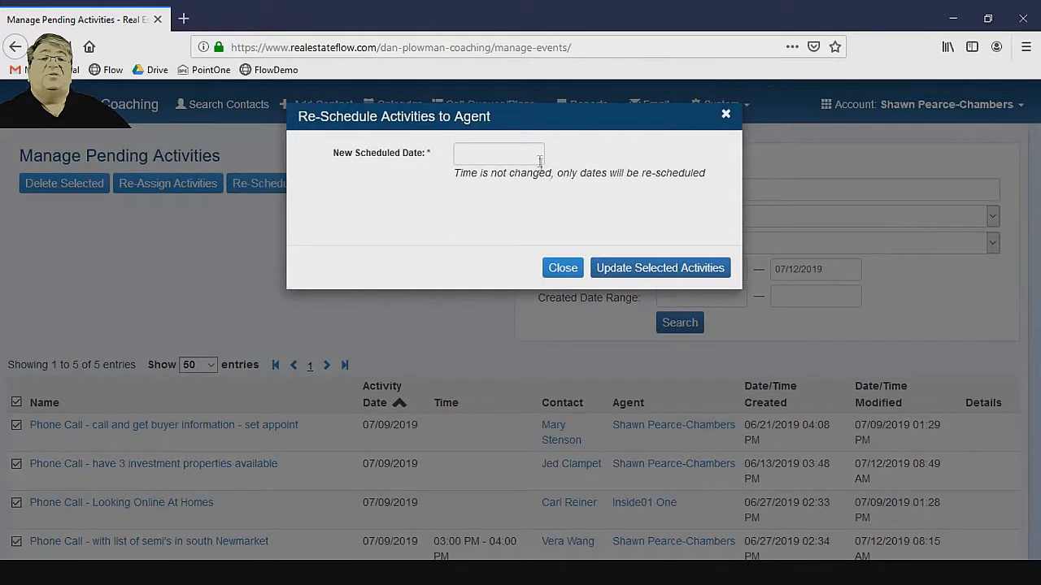
{"action": "left_click", "coordinate": [529, 157]}
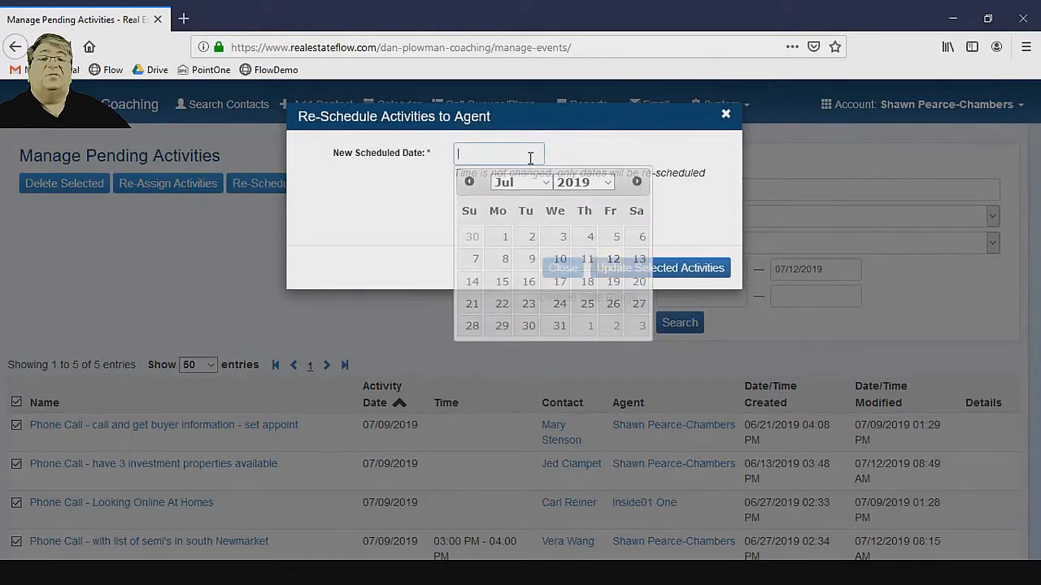
{"action": "left_click", "coordinate": [502, 283]}
{"action": "left_click", "coordinate": [610, 270]}
Step: Return to the calendar and review the timed and timeless activities scheduled for July 15
{"action": "left_click", "coordinate": [387, 107]}
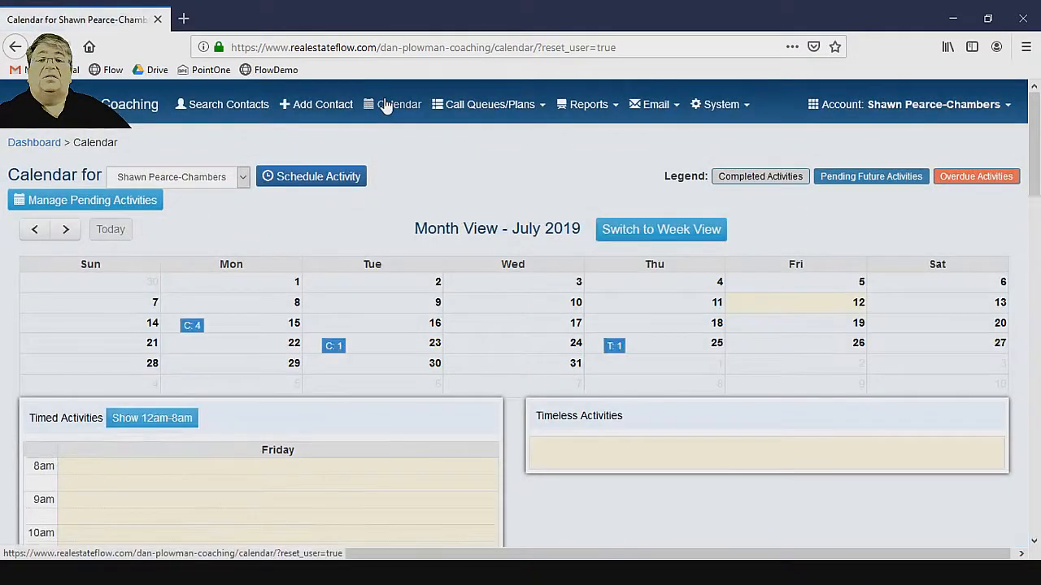
{"action": "left_click", "coordinate": [190, 329]}
{"action": "scroll", "coordinate": [337, 372], "scroll_direction": "down", "scroll_amount": 4}
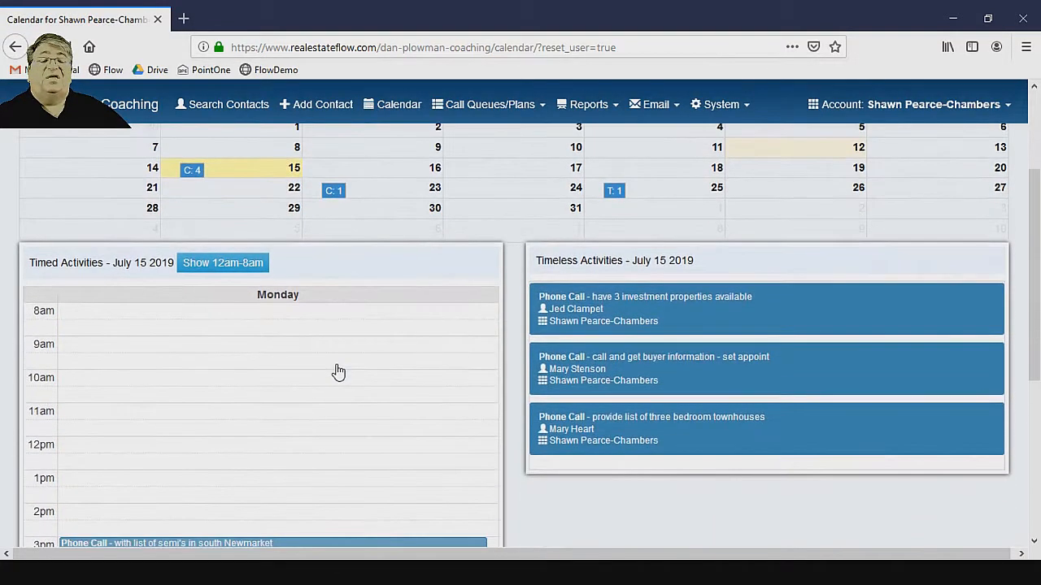
{"action": "scroll", "coordinate": [337, 366], "scroll_direction": "up", "scroll_amount": 4}
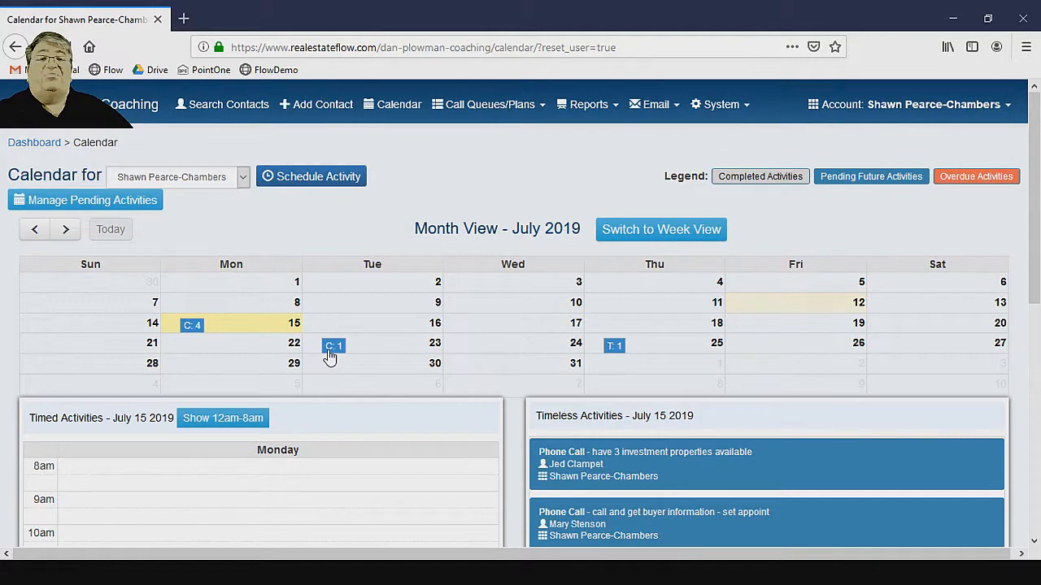
{"action": "scroll", "coordinate": [329, 355], "scroll_direction": "down", "scroll_amount": 3}
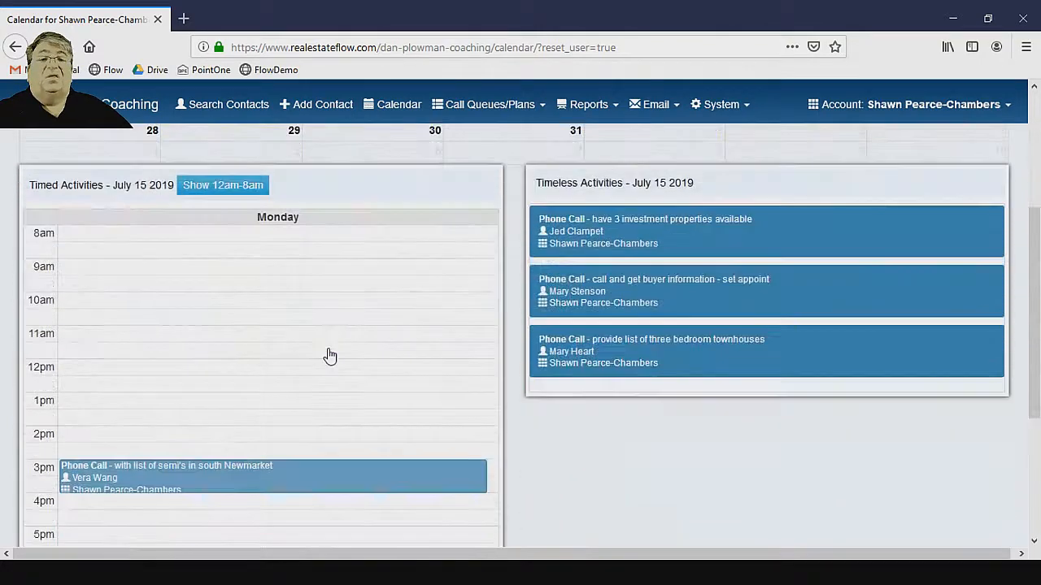
{"action": "scroll", "coordinate": [333, 354], "scroll_direction": "up", "scroll_amount": 1}
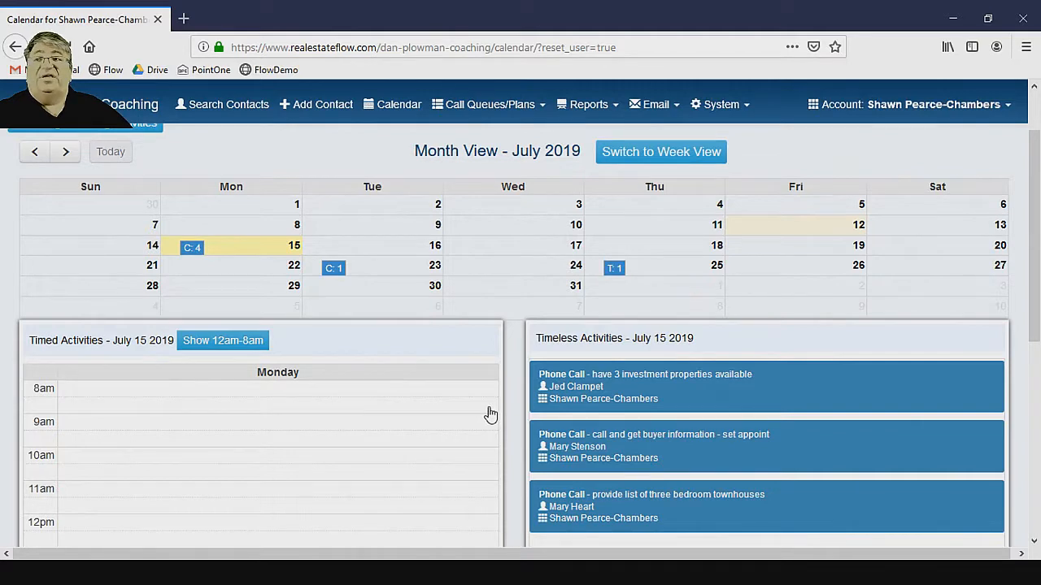
Step: Open the July 15 phone call about 3 investment properties and set its outcome to My Follow Up
{"action": "left_click", "coordinate": [591, 397]}
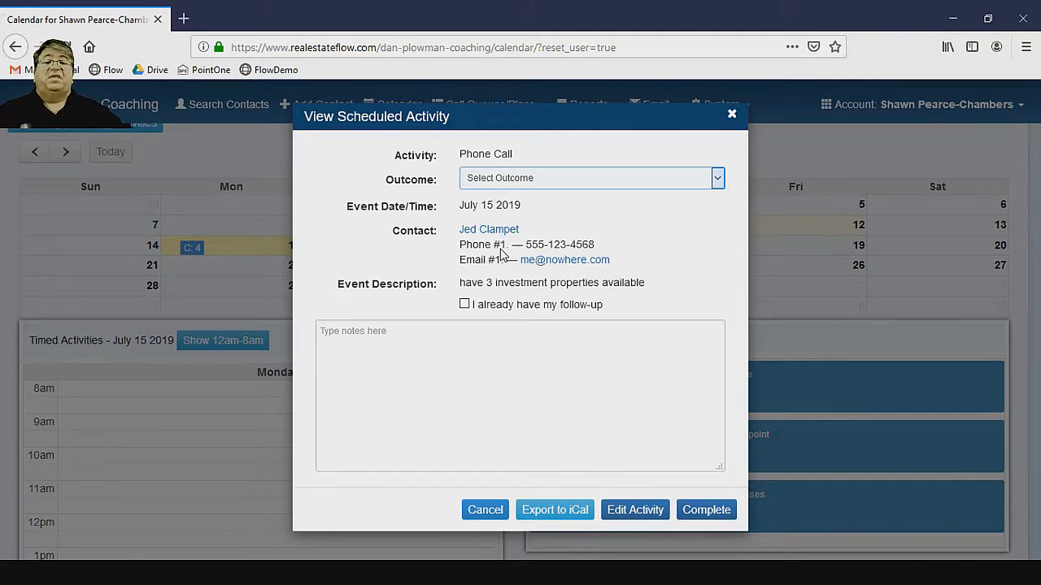
{"action": "left_click", "coordinate": [493, 182]}
{"action": "left_click", "coordinate": [487, 243]}
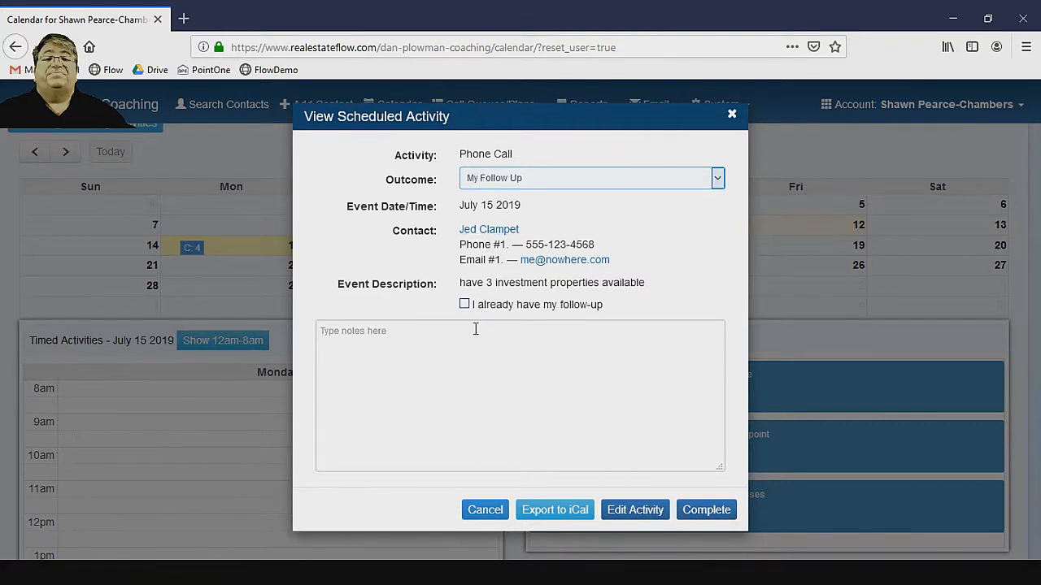
Step: Note the contact's interest in a cottage up in Muskoka and "call back with a couple of options", and complete the phone call
{"action": "left_click", "coordinate": [471, 334]}
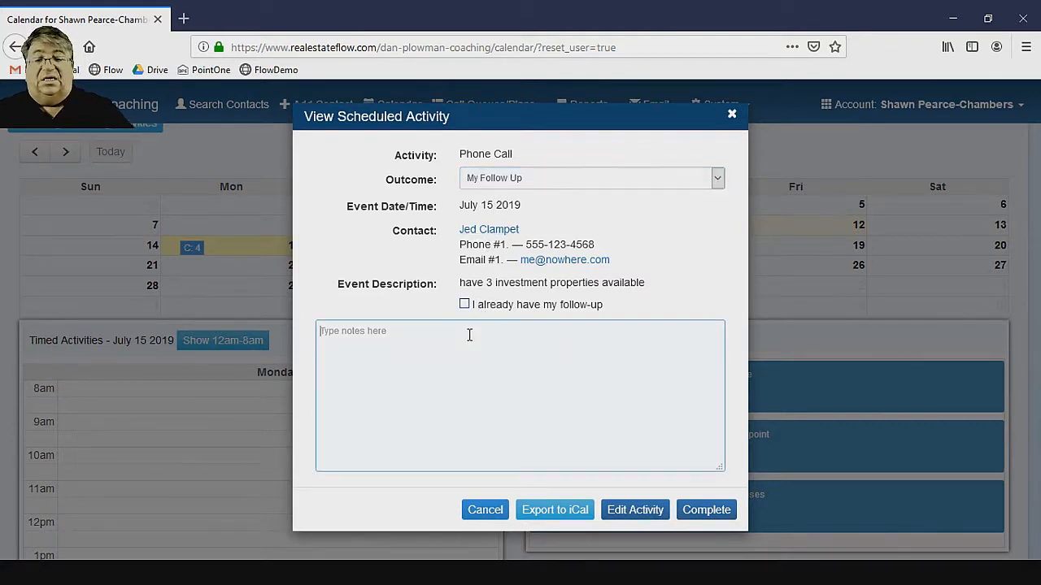
{"action": "type", "text": "Chatted with Jed and he's interested in a cot"}
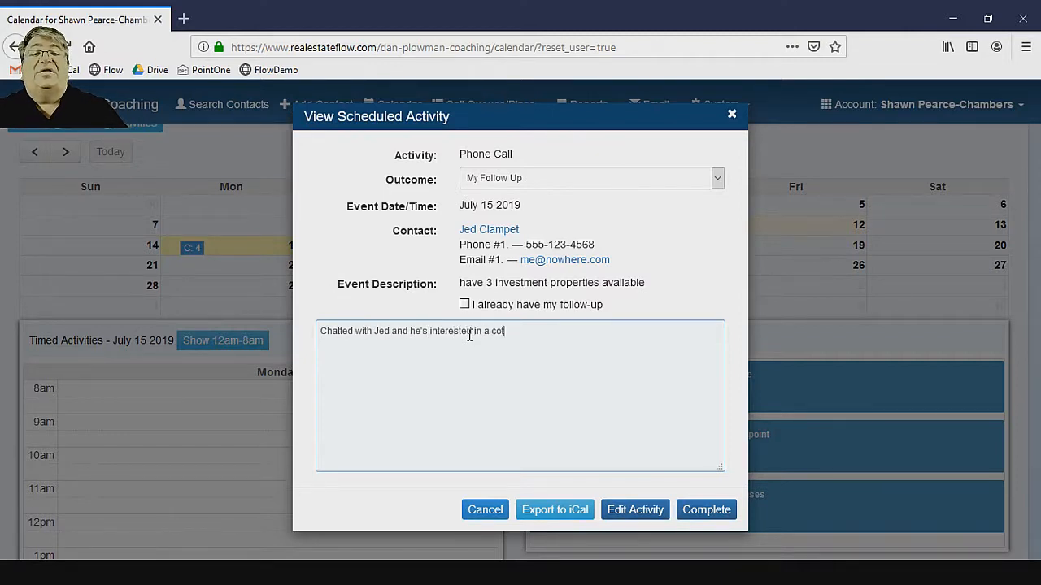
{"action": "type", "text": "tage up in Muskoka"}
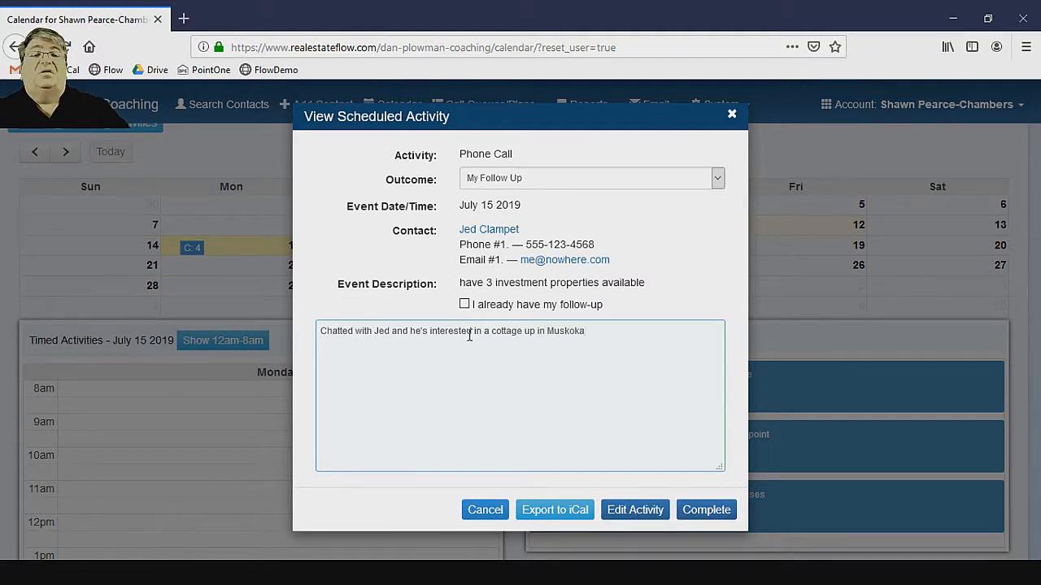
{"action": "key", "text": "Return"}
{"action": "type", "text": "call back with a couple of options"}
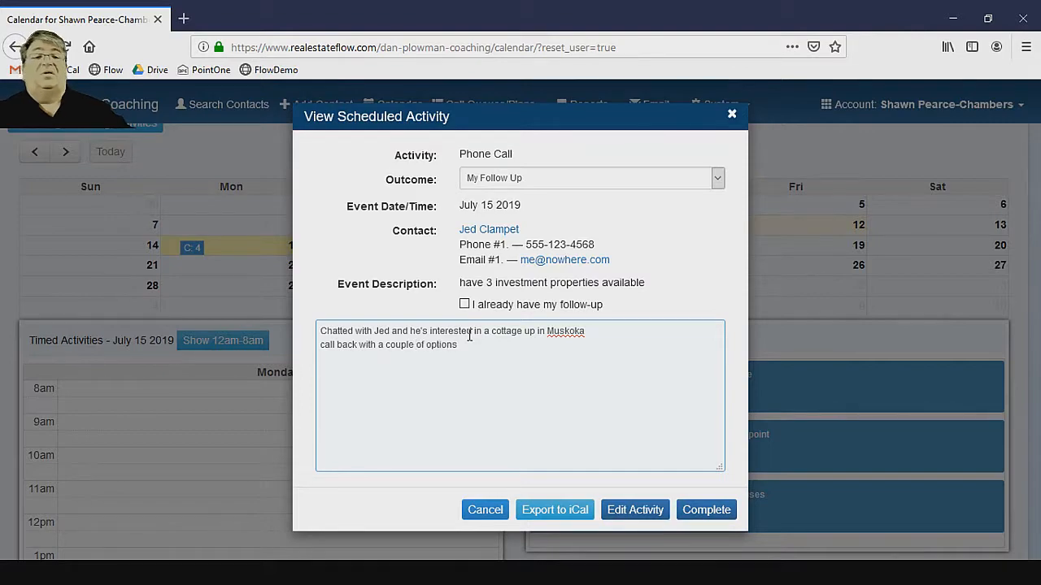
{"action": "left_click", "coordinate": [696, 515]}
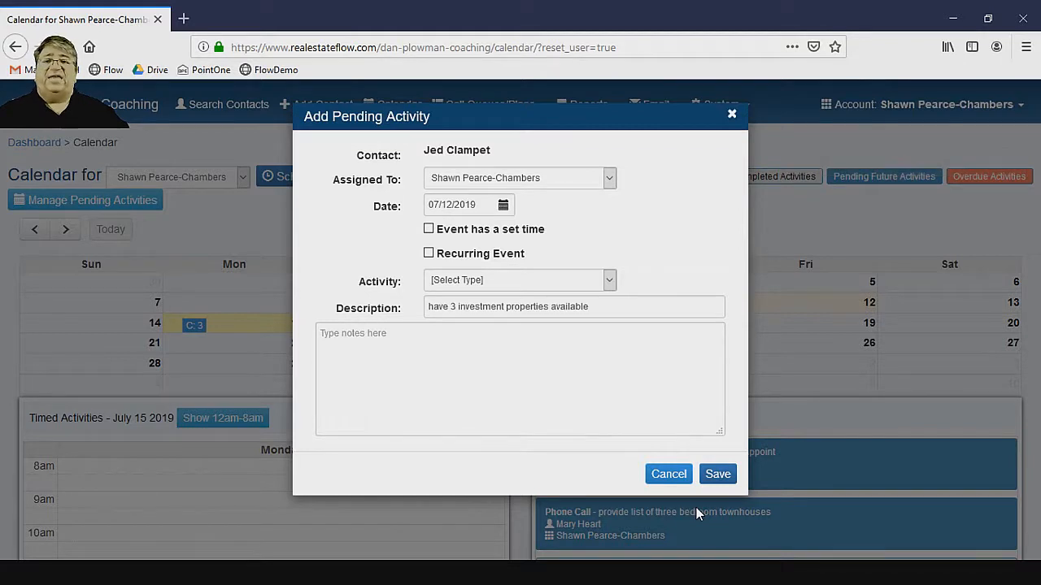
Step: Set the follow-up pending activity's date to 07/23/2019 and its activity type to Phone Call
{"action": "left_click", "coordinate": [459, 204]}
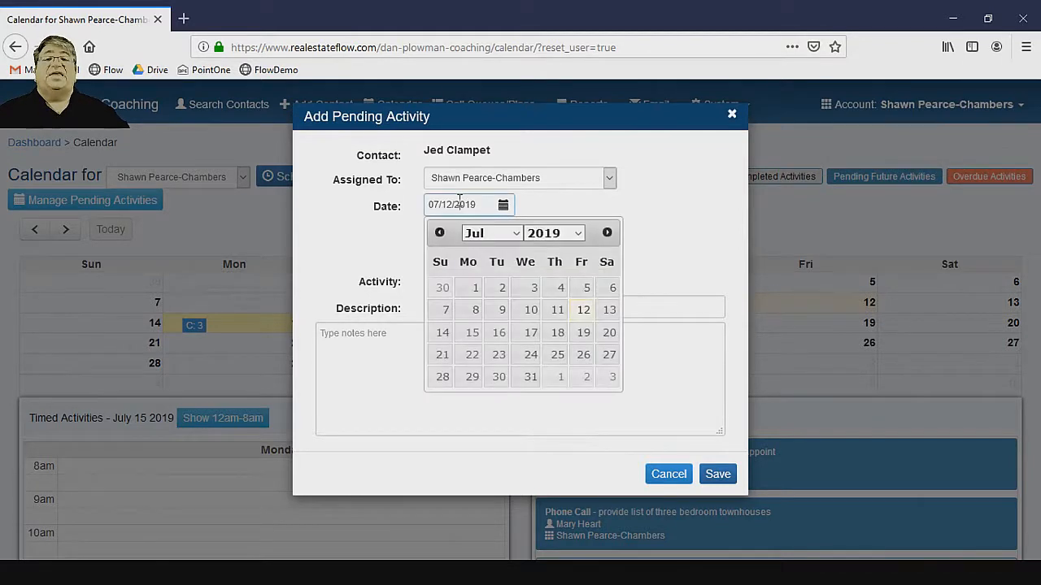
{"action": "left_click", "coordinate": [498, 353]}
{"action": "left_click", "coordinate": [457, 283]}
{"action": "left_click", "coordinate": [456, 333]}
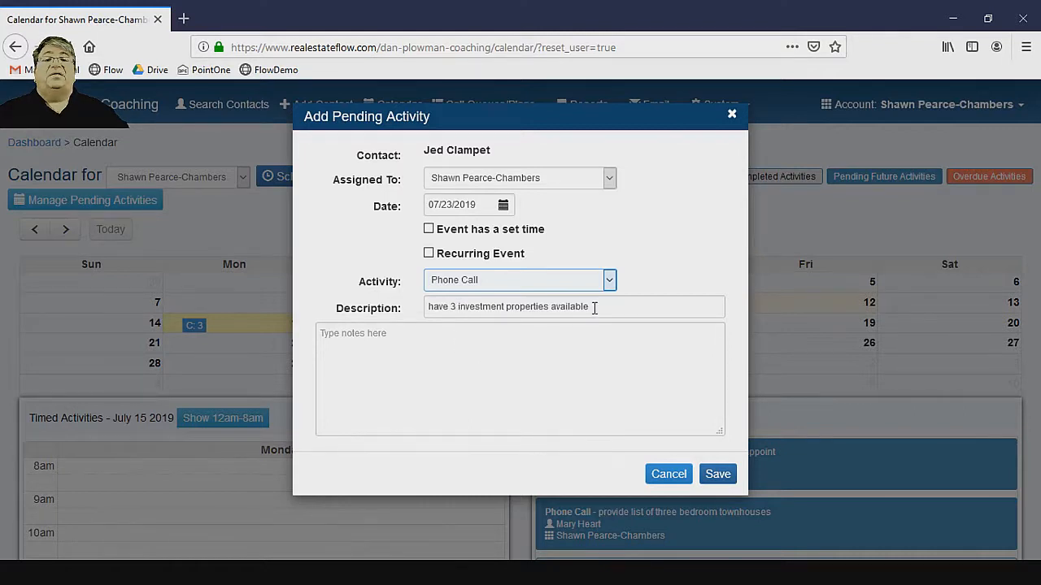
Step: Replace the follow-up's description with "have a few cottage options available" and save the pending activity
{"action": "left_click_drag", "start_coordinate": [594, 308], "coordinate": [428, 307]}
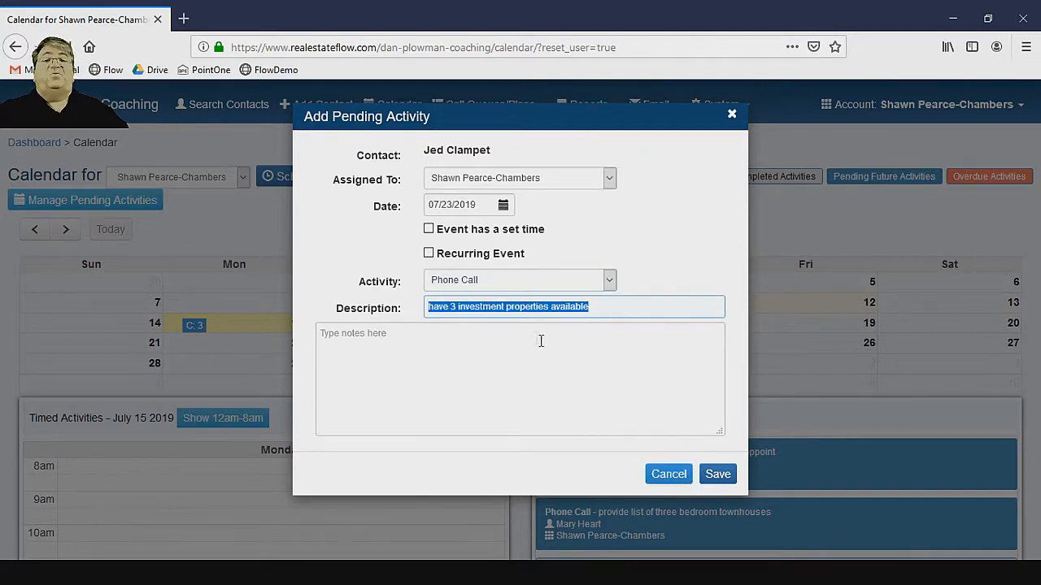
{"action": "left_click", "coordinate": [610, 313]}
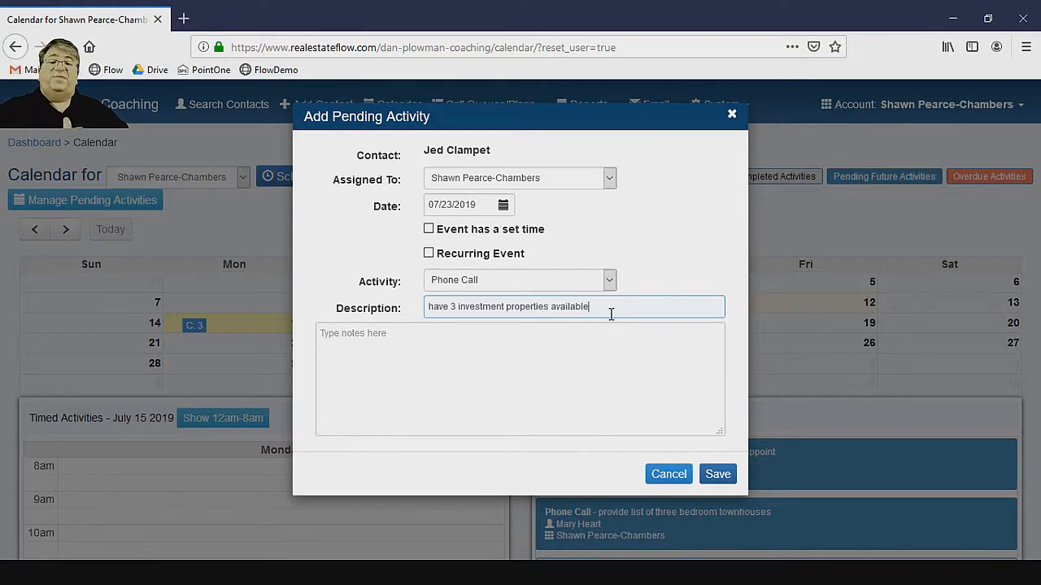
{"action": "left_click_drag", "start_coordinate": [610, 314], "coordinate": [370, 309]}
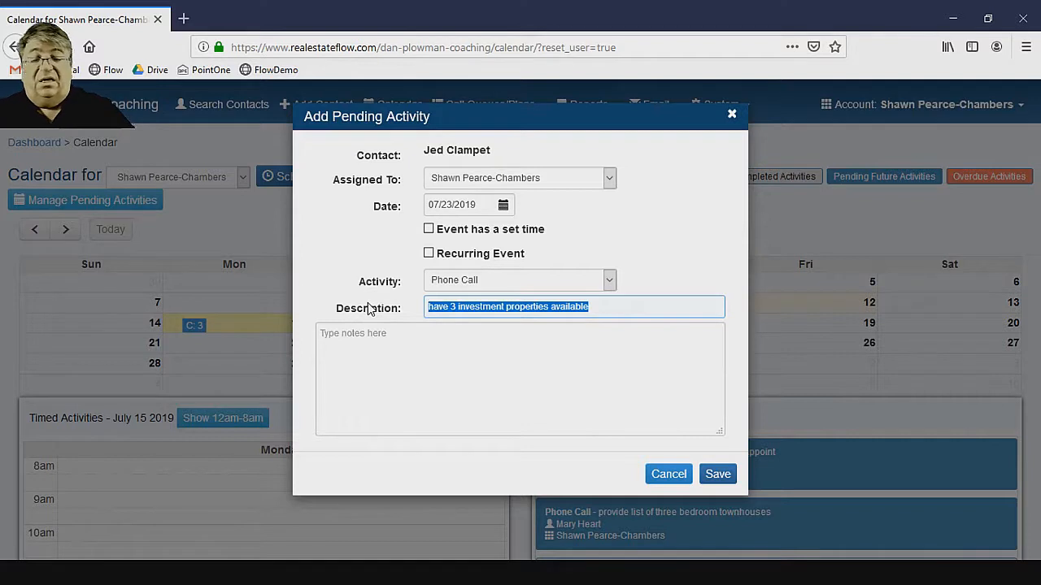
{"action": "type", "text": "have a few cottages"}
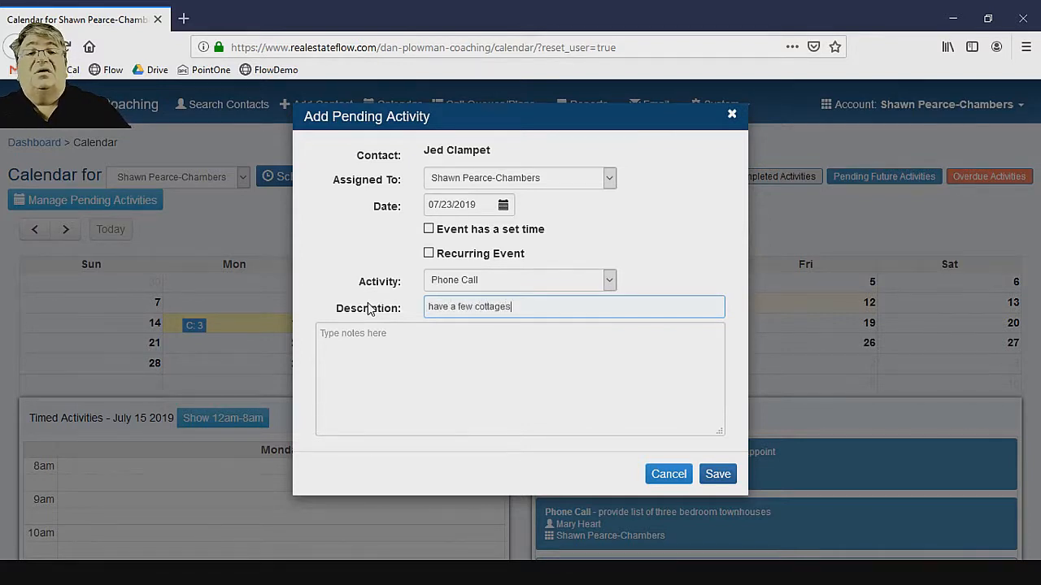
{"action": "key", "text": "BackSpace"}
{"action": "type", "text": "options availale"}
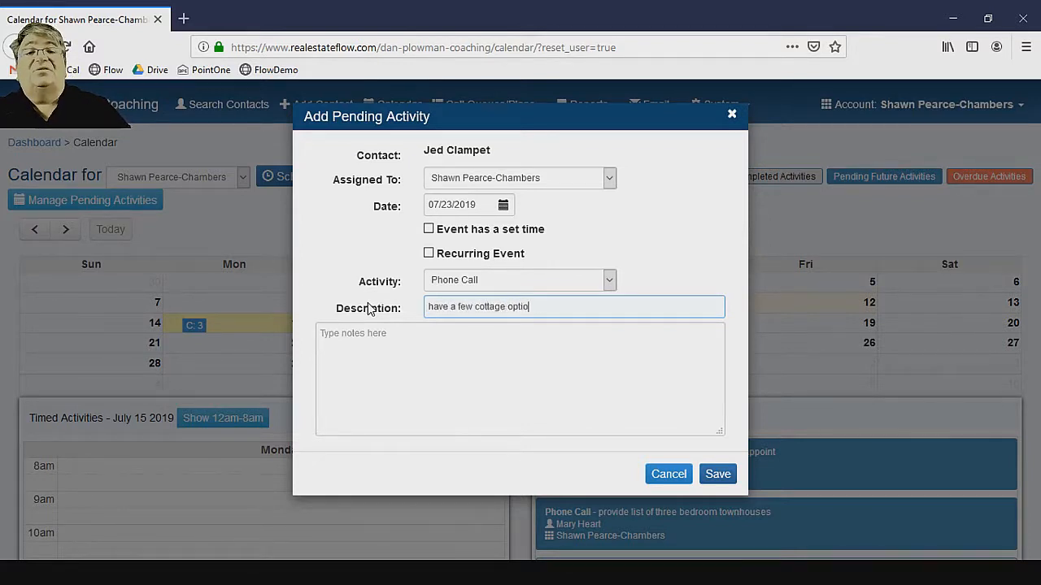
{"action": "key", "text": "BackSpace"}
{"action": "key", "text": "BackSpace"}
{"action": "type", "text": "ble"}
{"action": "left_click", "coordinate": [715, 474]}
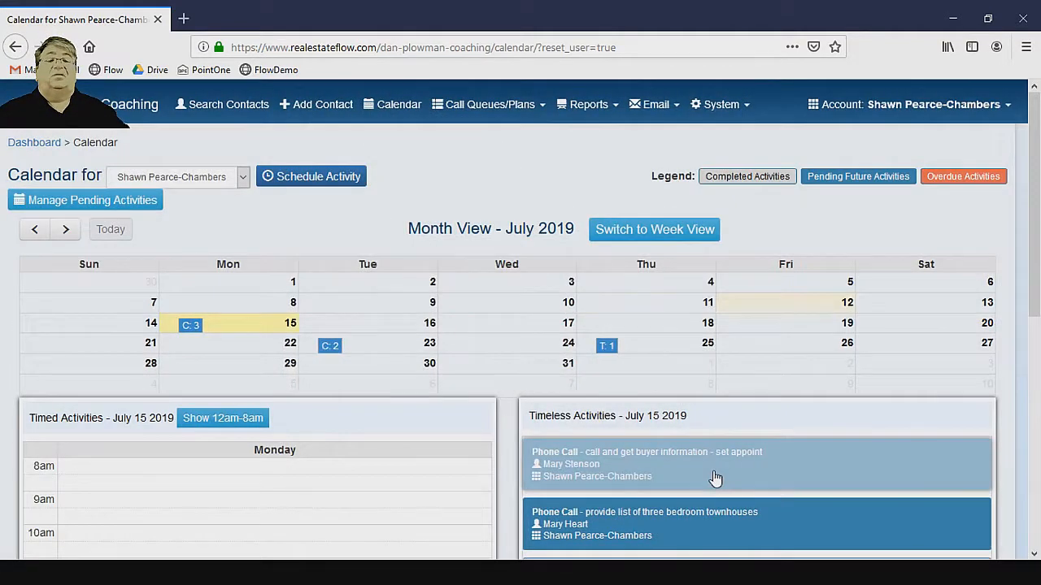
Step: Run a keyword search of the contacts for the contact's first name and open the matching record
{"action": "left_click", "coordinate": [230, 114]}
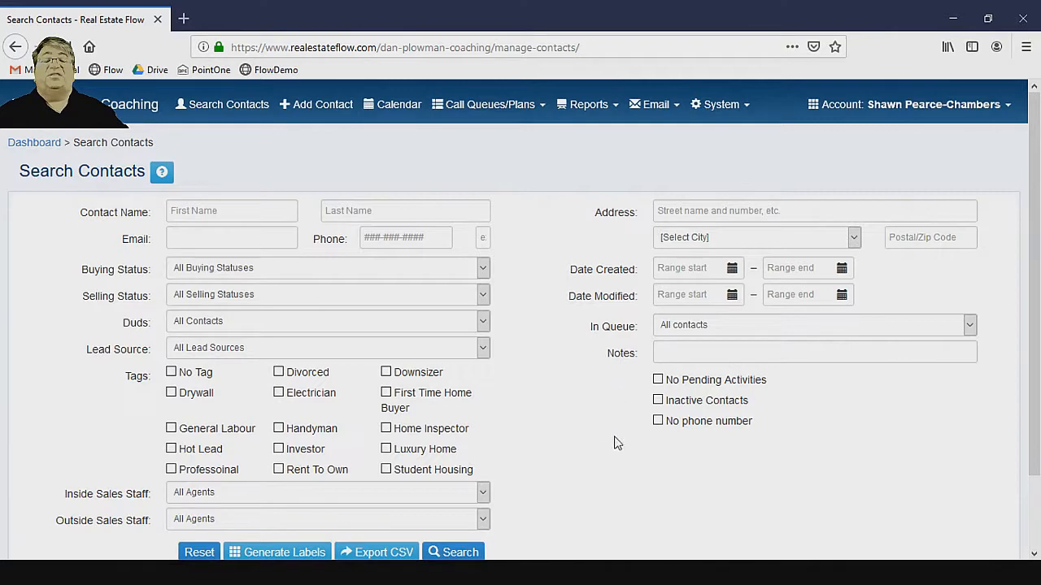
{"action": "scroll", "coordinate": [591, 444], "scroll_direction": "down", "scroll_amount": 2}
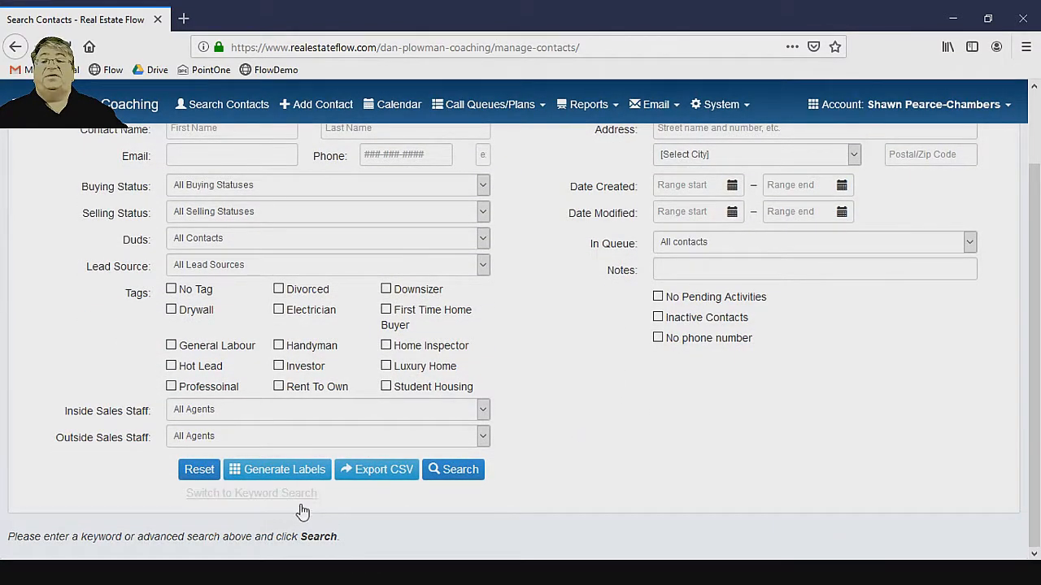
{"action": "left_click", "coordinate": [291, 496]}
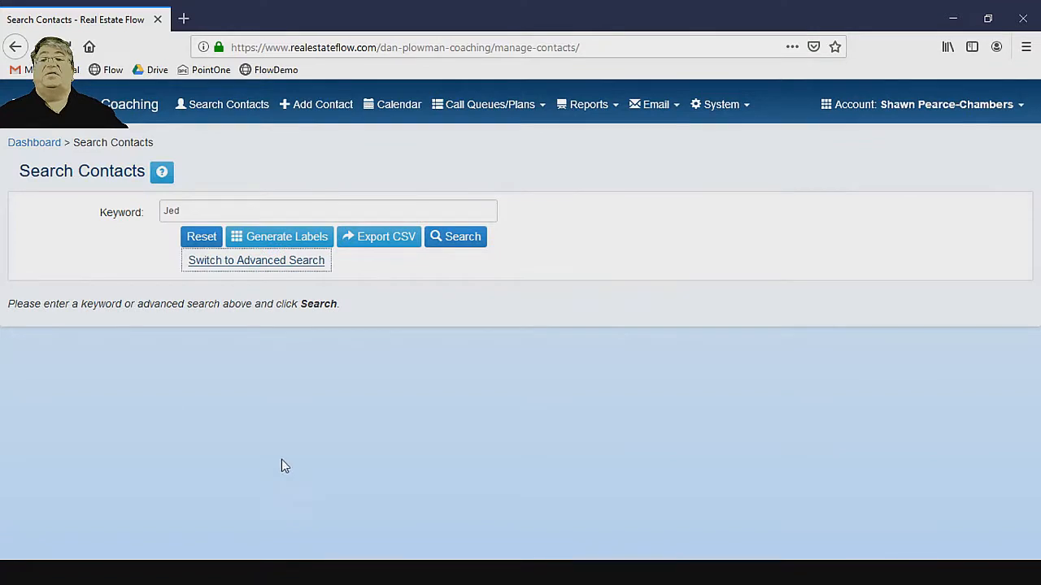
{"action": "left_click_drag", "start_coordinate": [187, 212], "coordinate": [167, 212]}
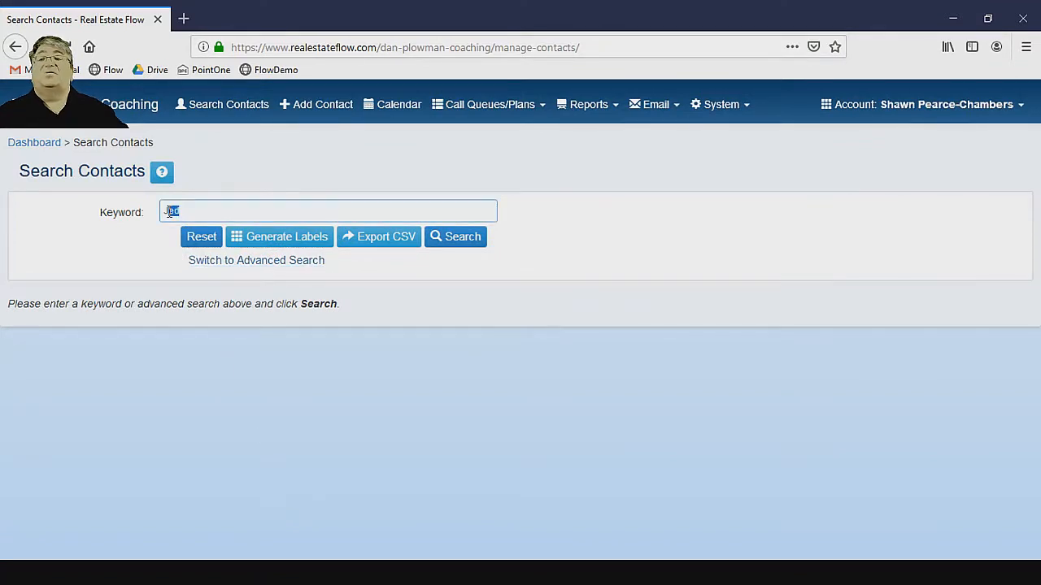
{"action": "left_click", "coordinate": [457, 238]}
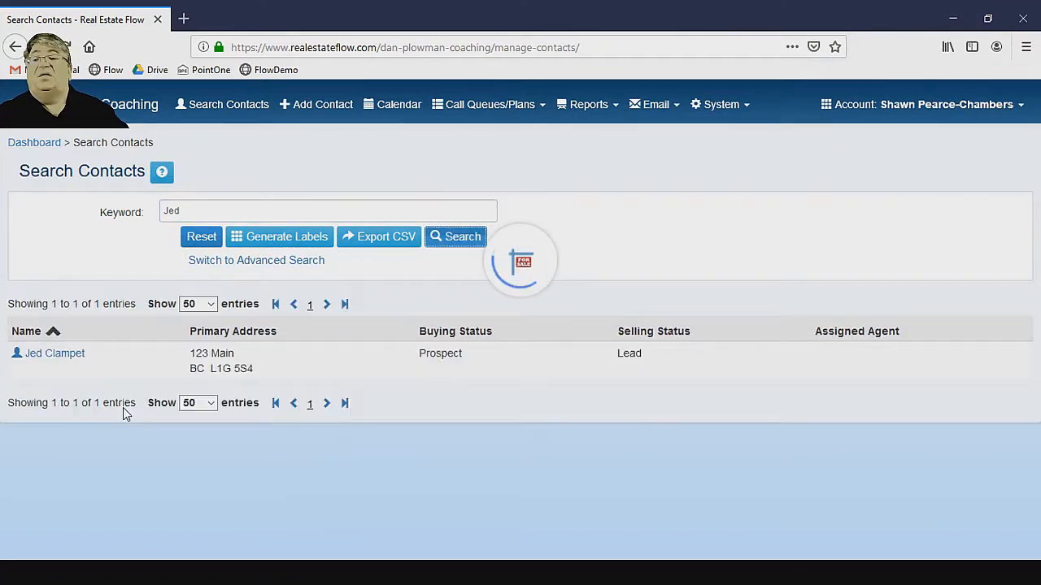
{"action": "left_click", "coordinate": [64, 353]}
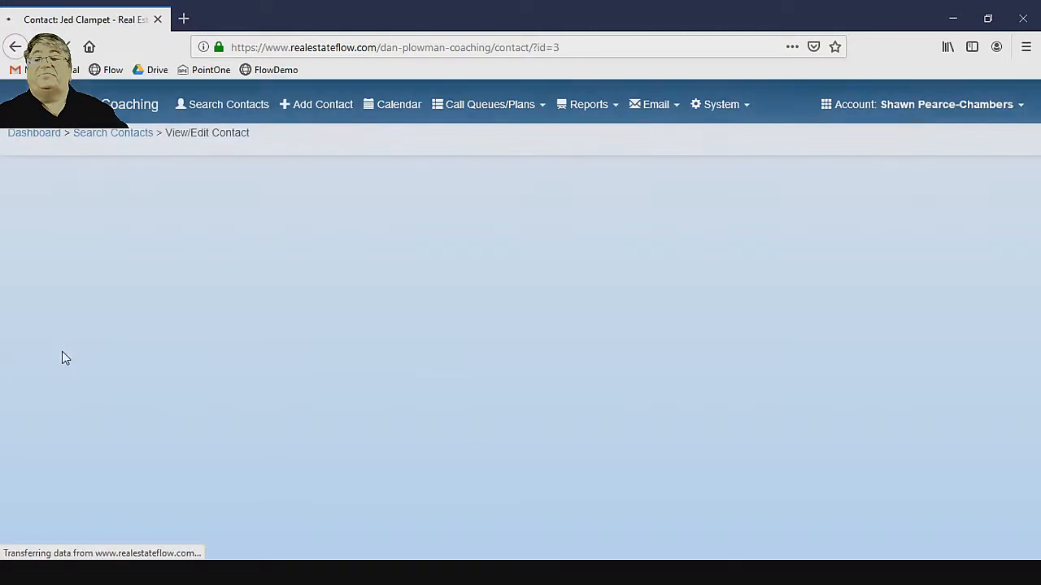
Step: Review the contact's completed activities and pending activities, including the follow-up phone call on cottage options
{"action": "scroll", "coordinate": [345, 413], "scroll_direction": "down", "scroll_amount": 3}
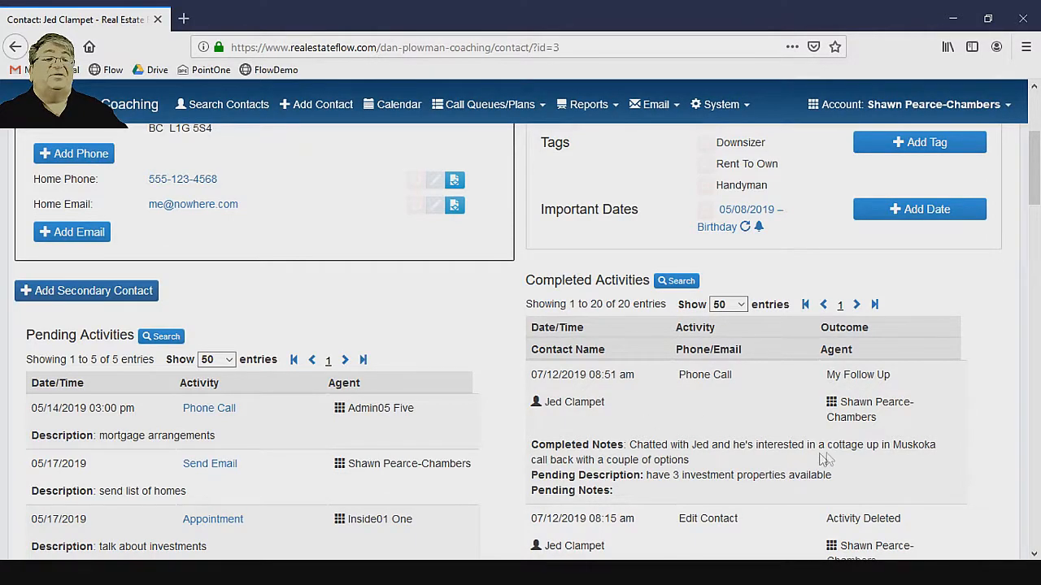
{"action": "scroll", "coordinate": [231, 443], "scroll_direction": "down", "scroll_amount": 1}
{"action": "scroll", "coordinate": [230, 443], "scroll_direction": "down", "scroll_amount": 3}
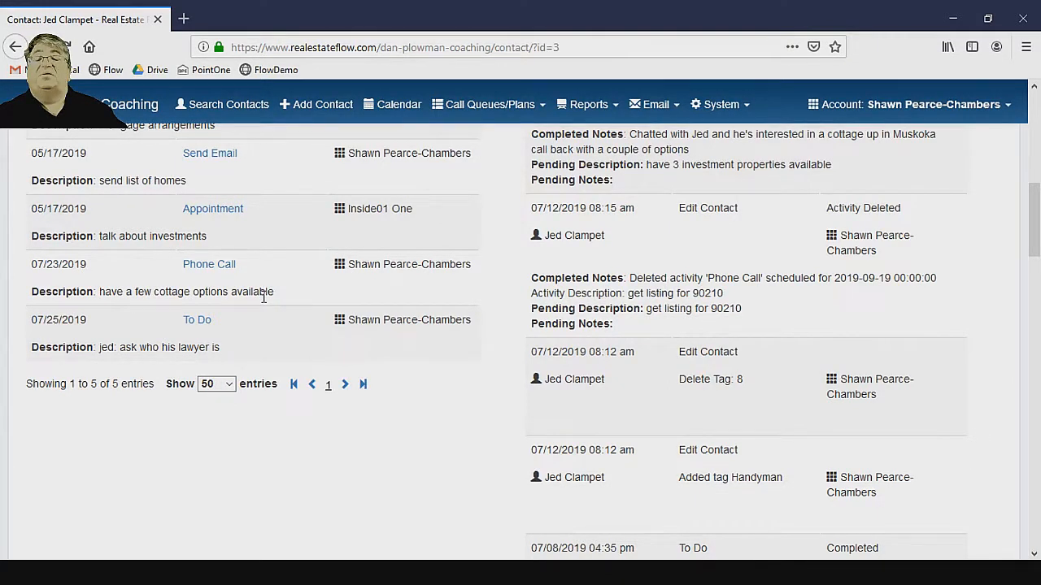
{"action": "scroll", "coordinate": [263, 299], "scroll_direction": "up", "scroll_amount": 5}
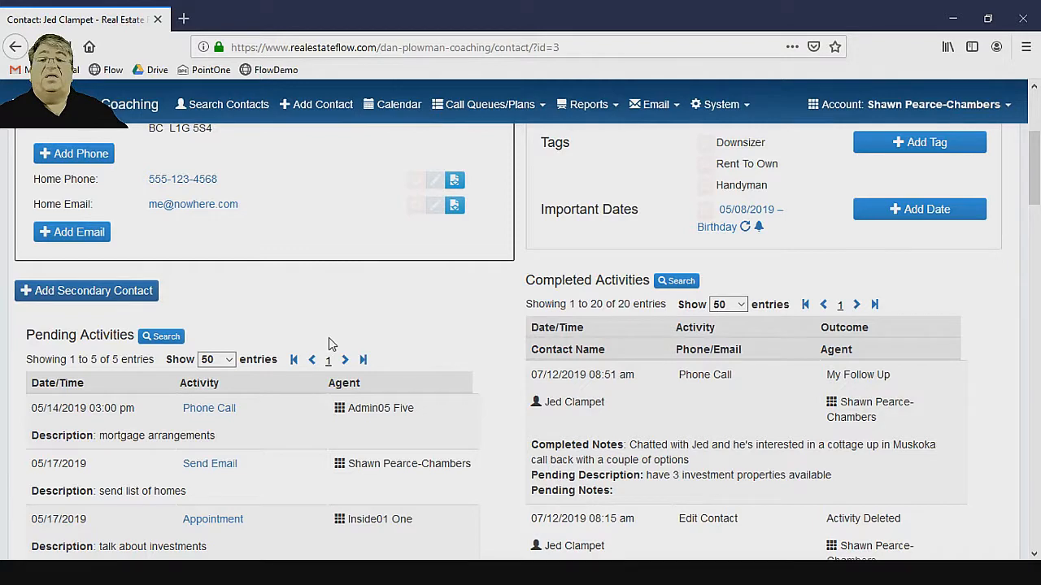
{"action": "scroll", "coordinate": [319, 325], "scroll_direction": "up", "scroll_amount": 4}
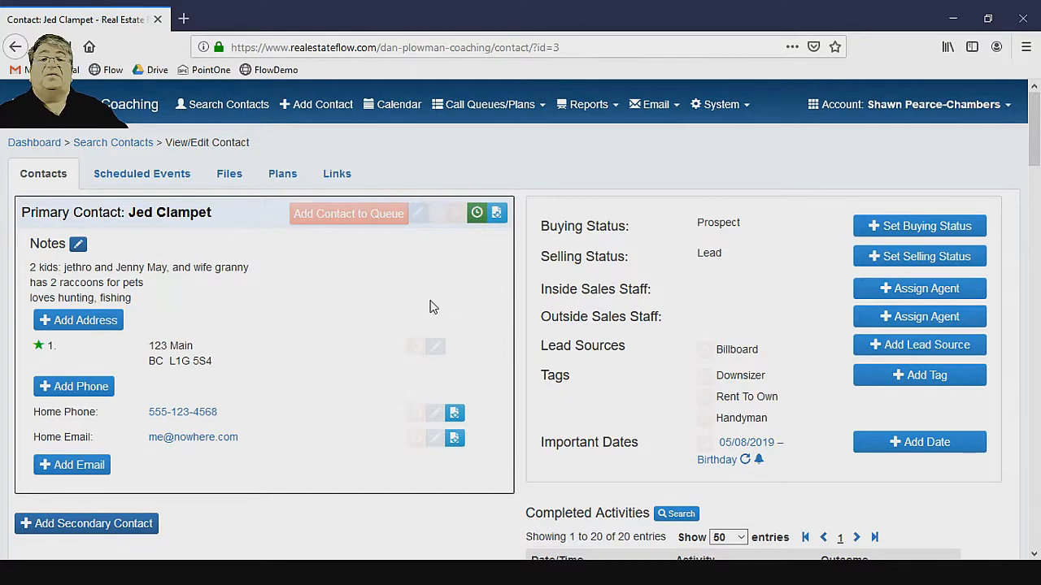
Step: Start recording an unscheduled activity for the primary contact as a Phone Call with the outcome My Follow Up
{"action": "left_click", "coordinate": [499, 221]}
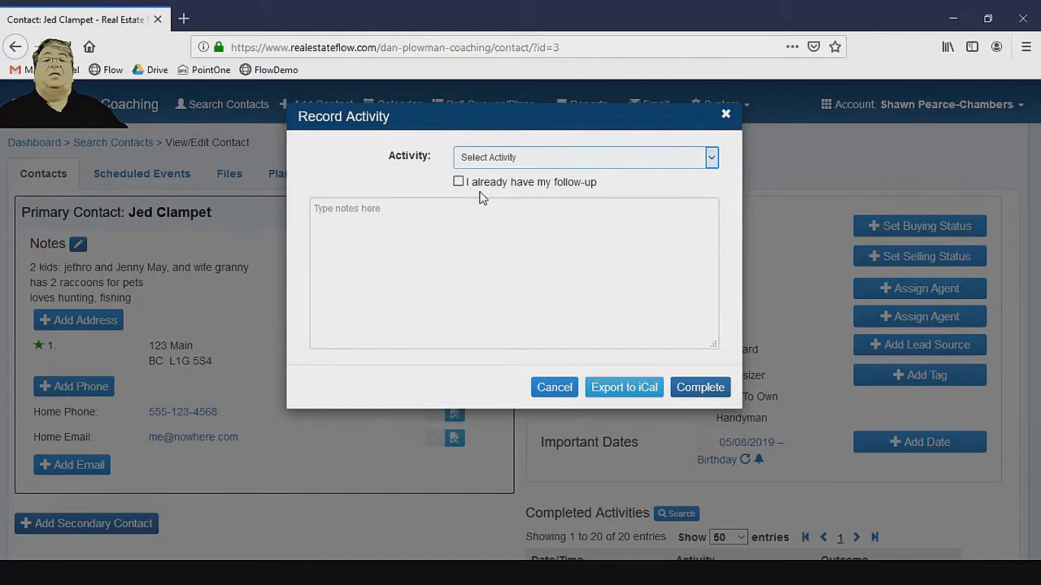
{"action": "left_click", "coordinate": [478, 192]}
{"action": "left_click", "coordinate": [474, 179]}
{"action": "left_click", "coordinate": [470, 244]}
{"action": "left_click", "coordinate": [472, 249]}
Step: Note that the contact called, "changed mind about the where - wants gravenhurst", complete the activity and cancel the new pending activity
{"action": "type", "text": "jed c"}
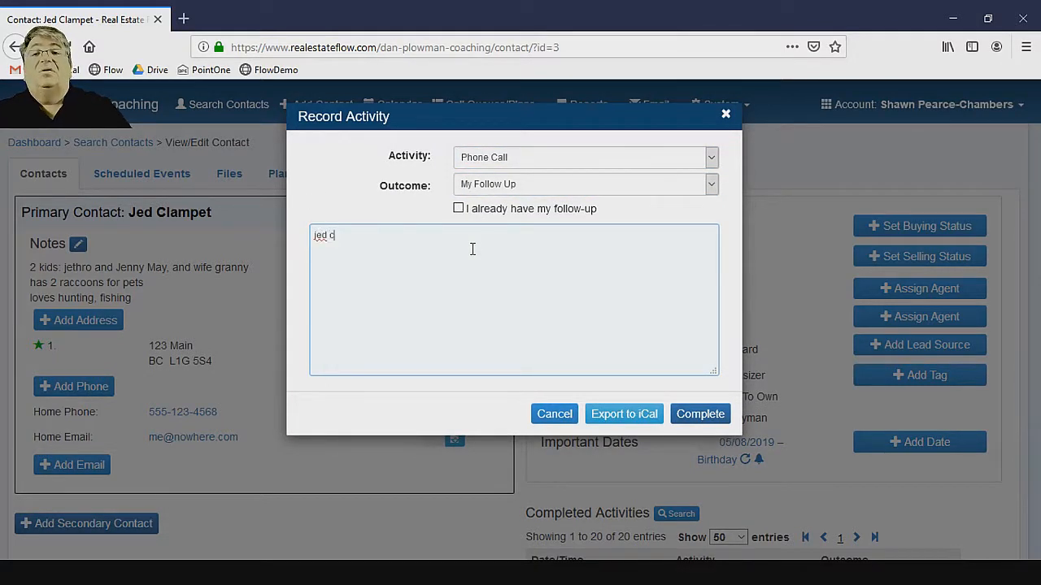
{"action": "type", "text": "alled, chan"}
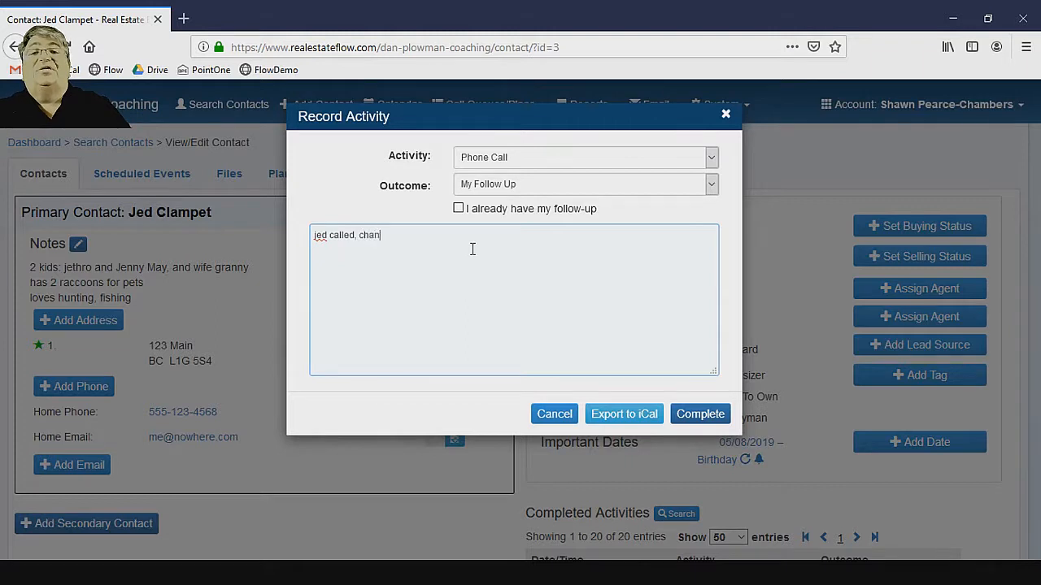
{"action": "type", "text": "ged mind about"}
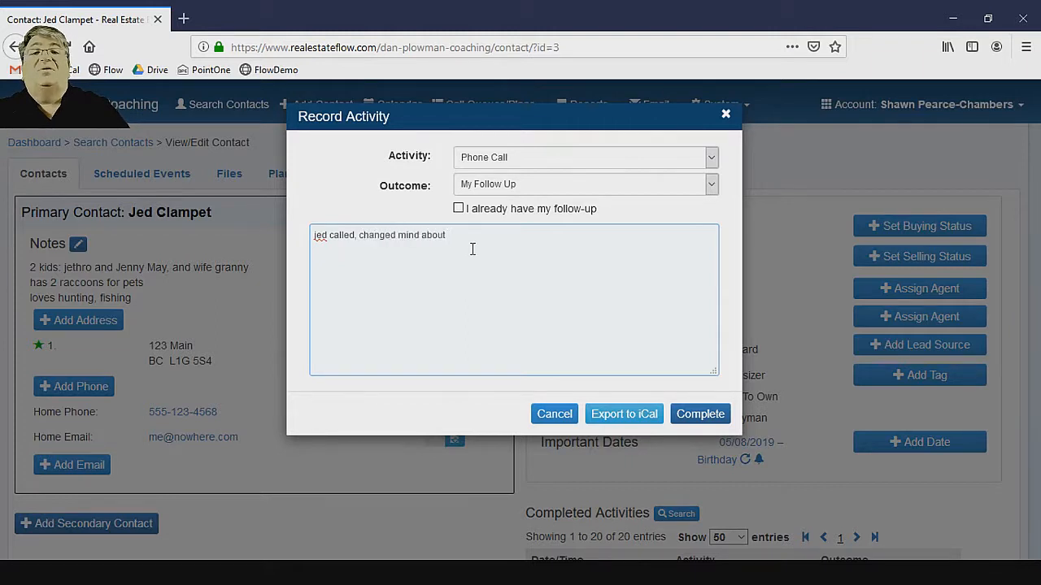
{"action": "type", "text": " the whreere - wants gravenhurst"}
{"action": "key", "text": "Return"}
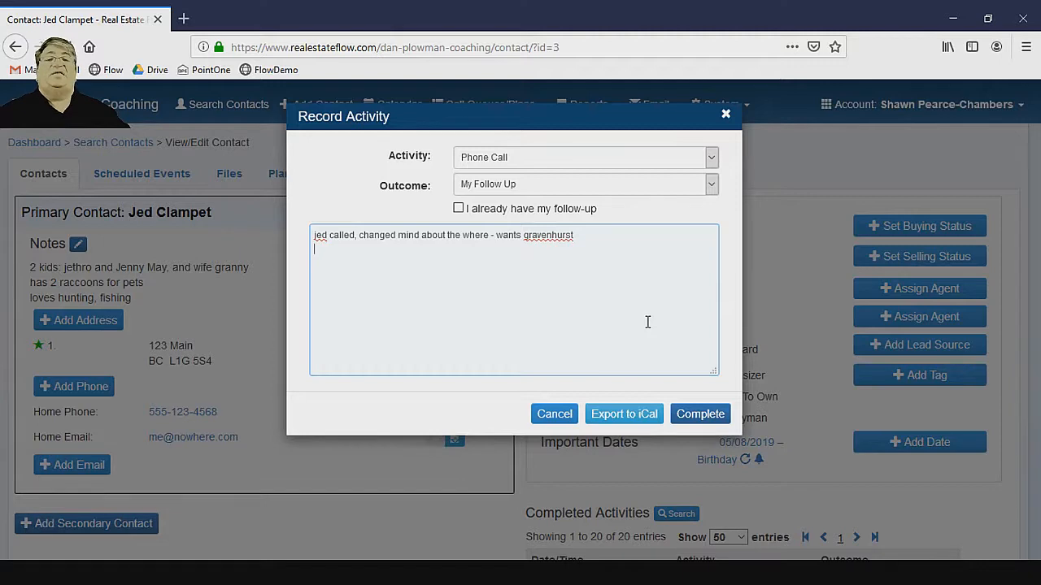
{"action": "left_click", "coordinate": [690, 415]}
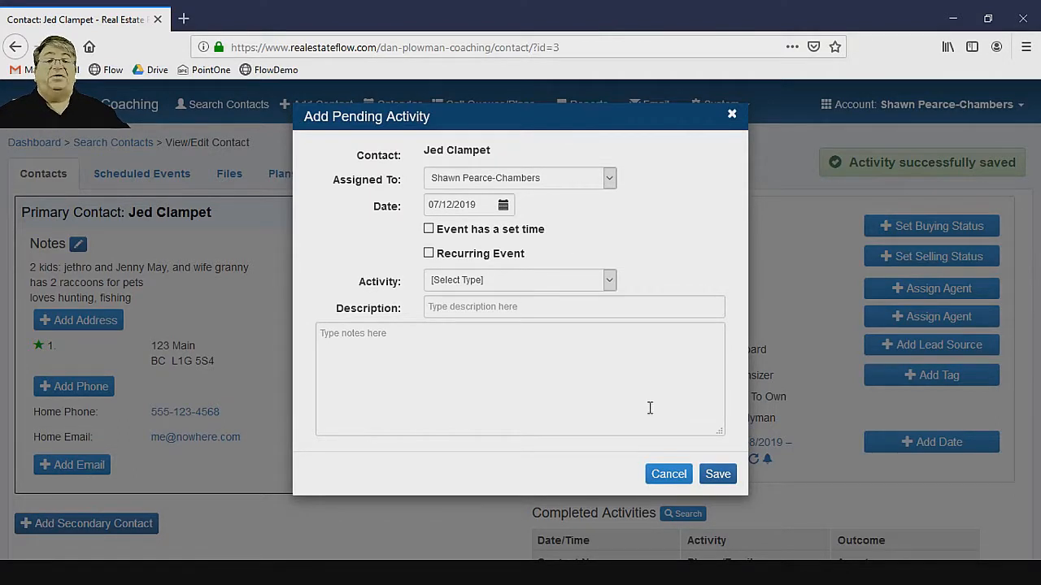
{"action": "left_click", "coordinate": [672, 474]}
Step: Edit the contact's pending 07/23/2019 phone call so its description reads "have a few cottage options available in Gravenhurst"
{"action": "scroll", "coordinate": [371, 411], "scroll_direction": "down", "scroll_amount": 4}
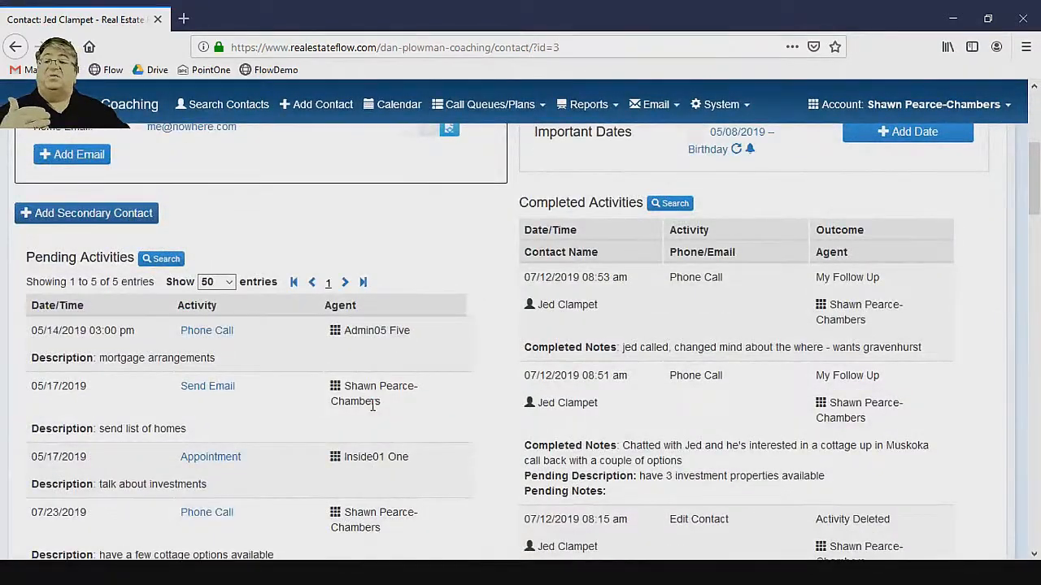
{"action": "scroll", "coordinate": [372, 407], "scroll_direction": "down", "scroll_amount": 5}
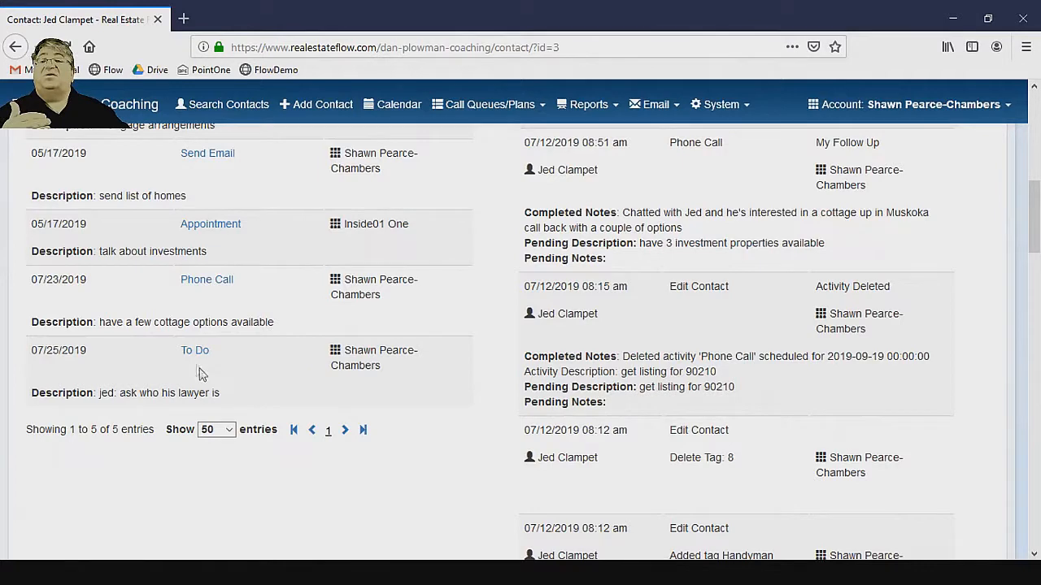
{"action": "left_click", "coordinate": [213, 284]}
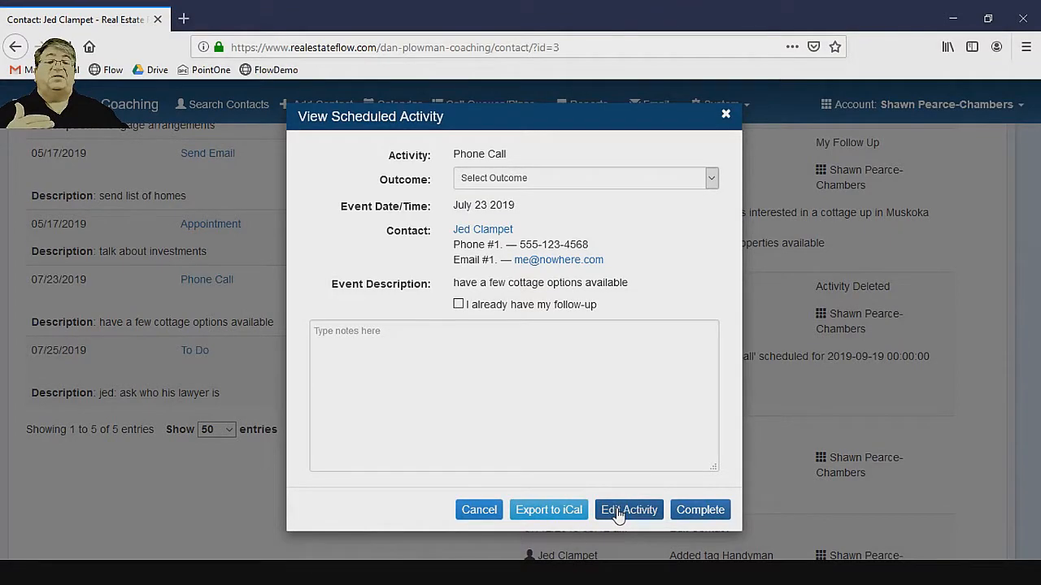
{"action": "left_click", "coordinate": [618, 511]}
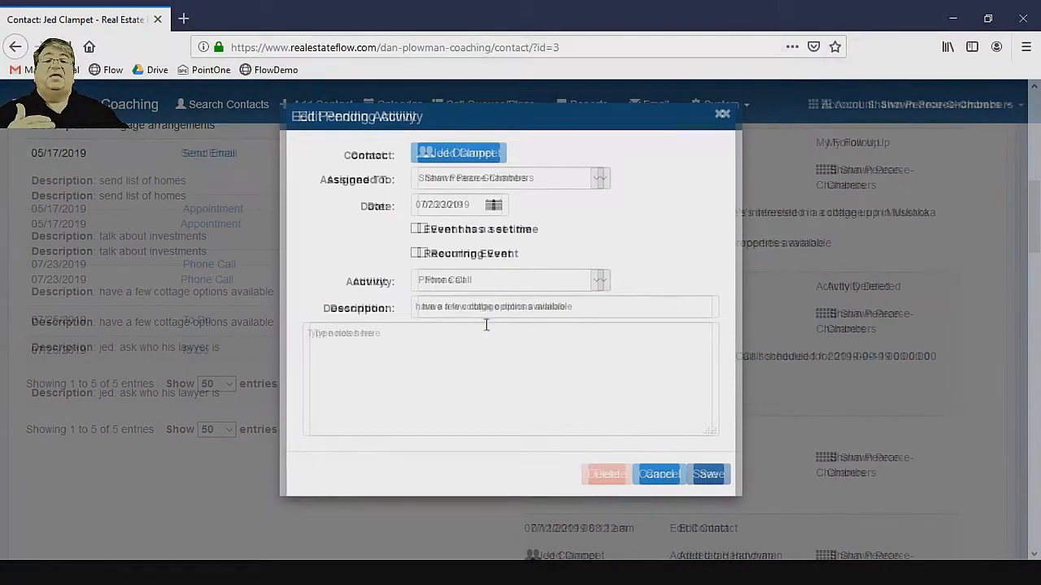
{"action": "left_click", "coordinate": [610, 313]}
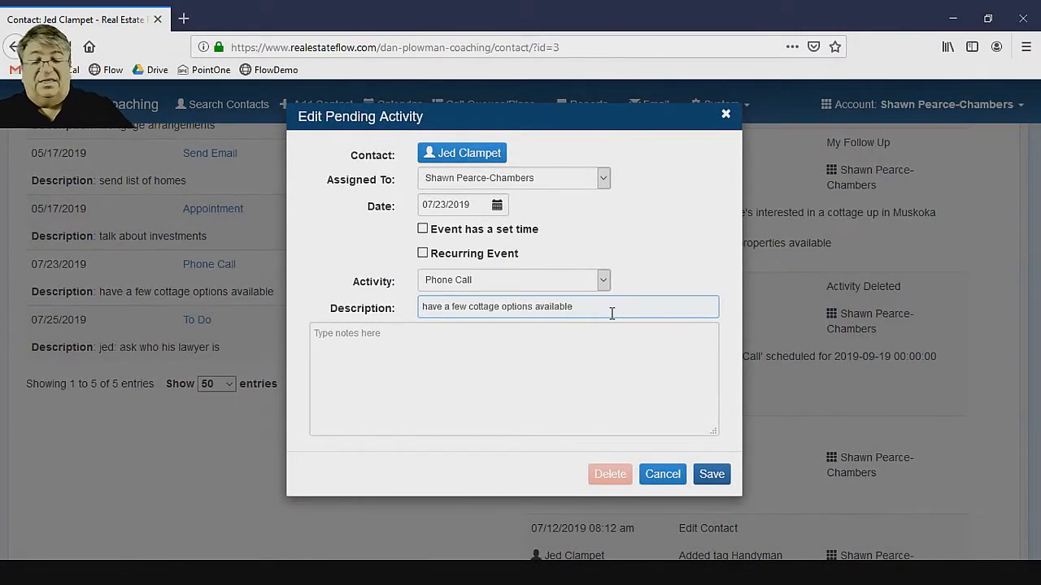
{"action": "type", "text": "in Gravenhurst"}
Step: Add the note "changed his mind, he called me" to the pending phone call and save the activity
{"action": "key", "text": "Tab"}
{"action": "type", "text": "changed"}
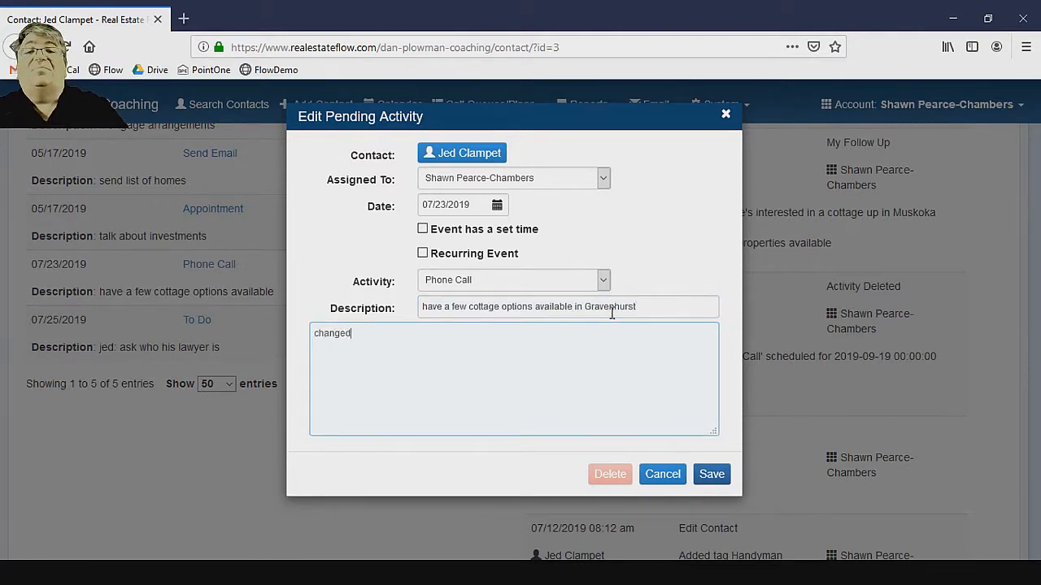
{"action": "type", "text": " his mind, he"}
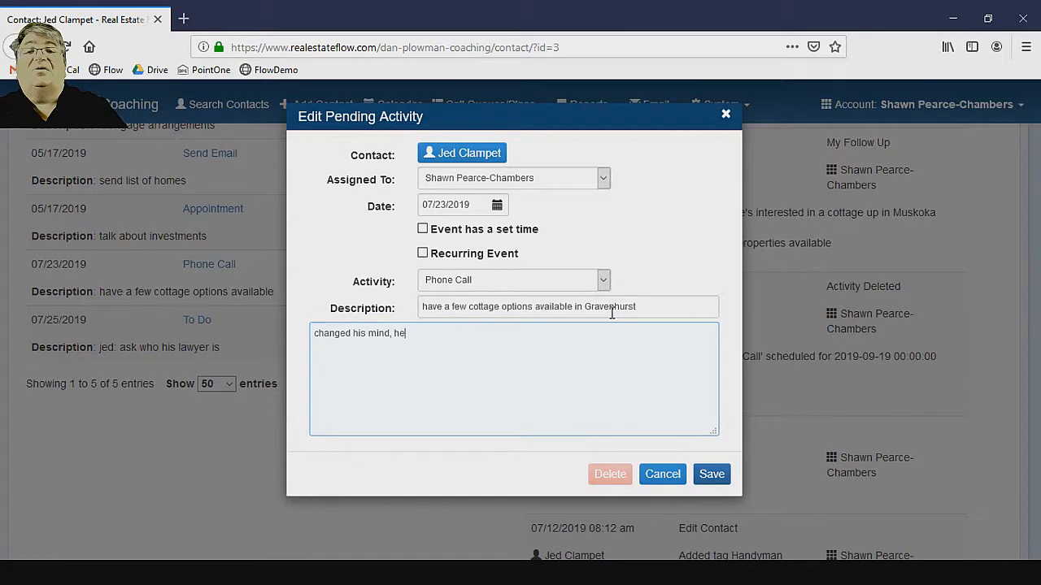
{"action": "type", "text": " called me"}
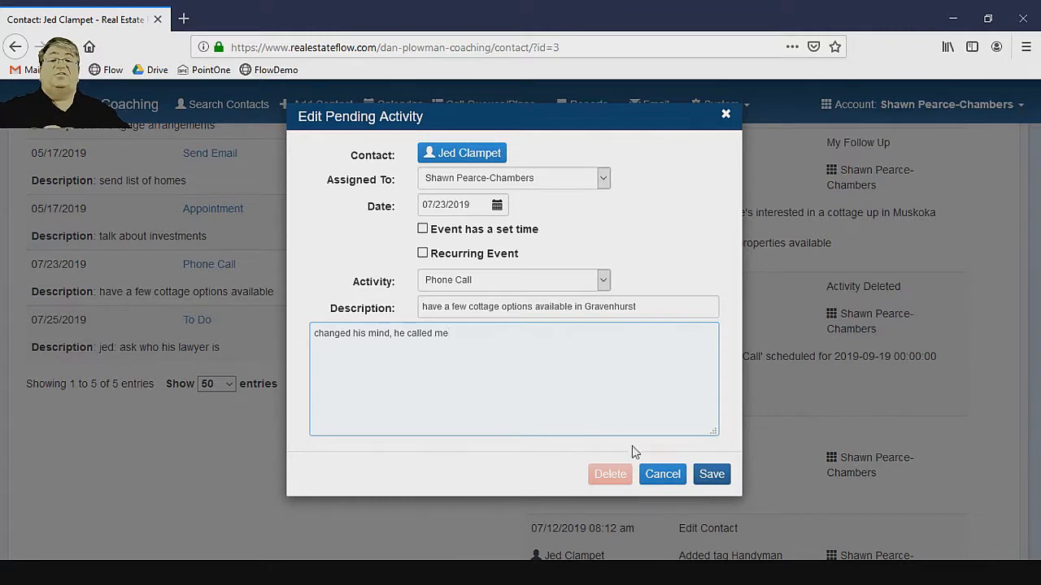
{"action": "left_click", "coordinate": [711, 475]}
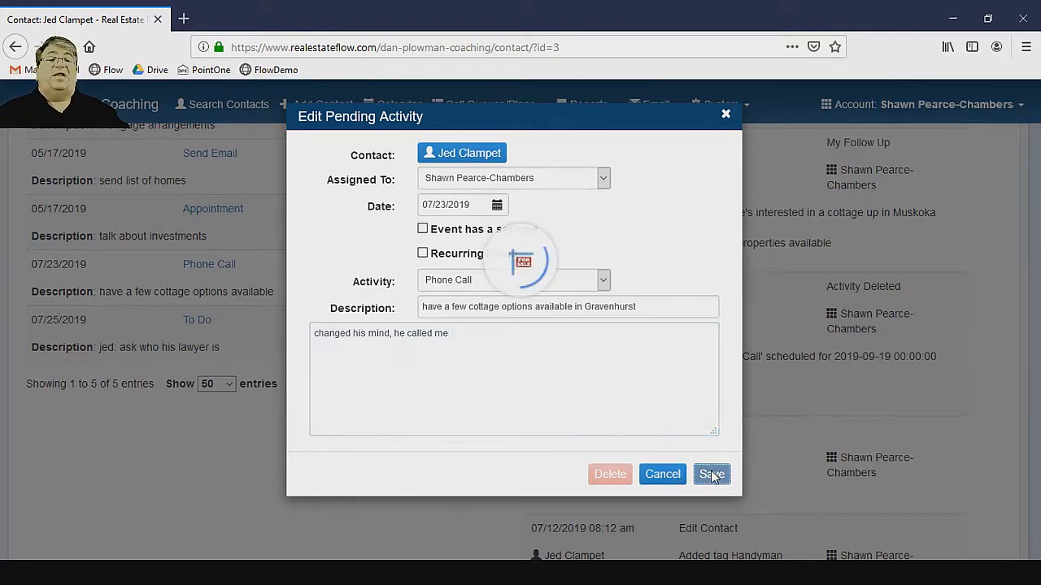
Step: Review the contact's updated pending phone call alongside the completed activities and primary contact details
{"action": "scroll", "coordinate": [463, 435], "scroll_direction": "up", "scroll_amount": 5}
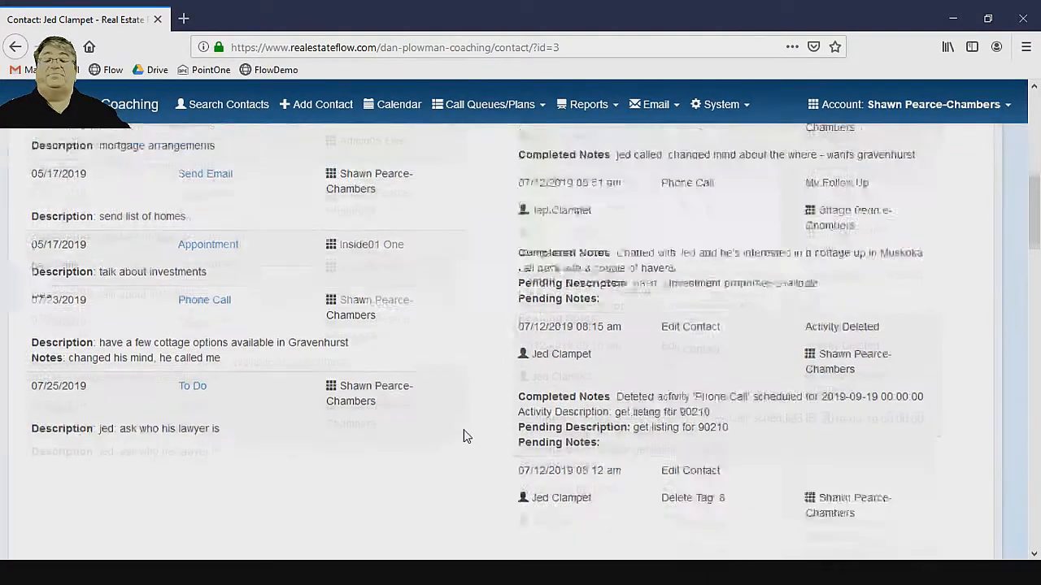
{"action": "scroll", "coordinate": [460, 435], "scroll_direction": "up", "scroll_amount": 4}
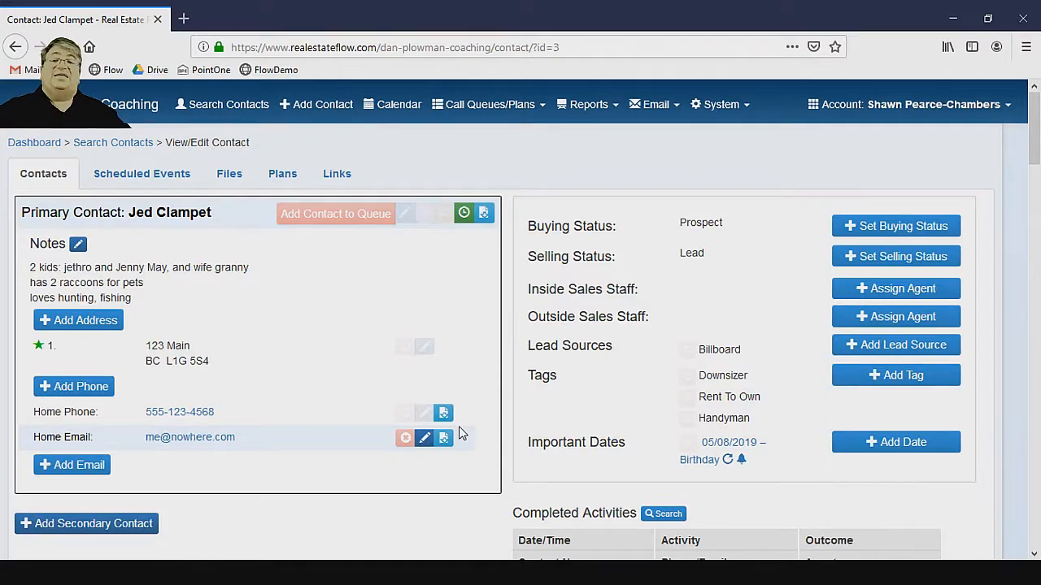
{"action": "scroll", "coordinate": [459, 435], "scroll_direction": "down", "scroll_amount": 5}
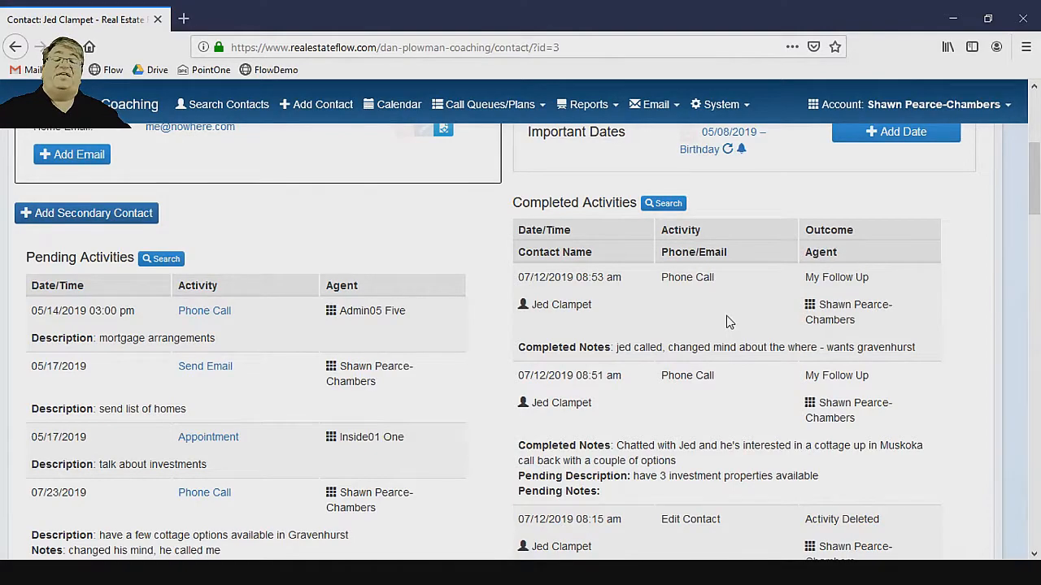
{"action": "scroll", "coordinate": [690, 362], "scroll_direction": "up", "scroll_amount": 3}
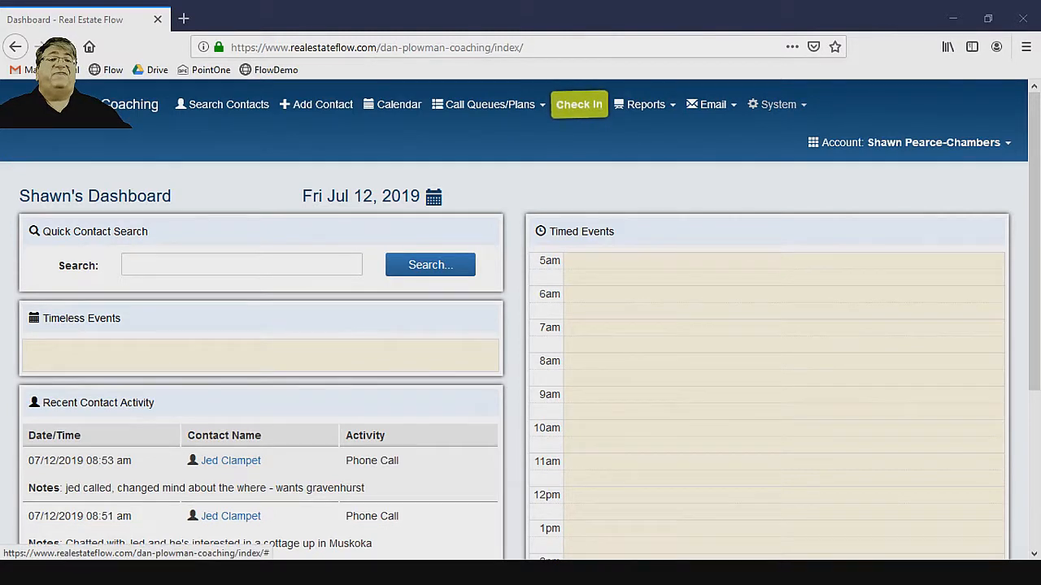
Step: Open a blank agent account form from agent account management and examine its security level, password and active-status fields
{"action": "left_click", "coordinate": [772, 104]}
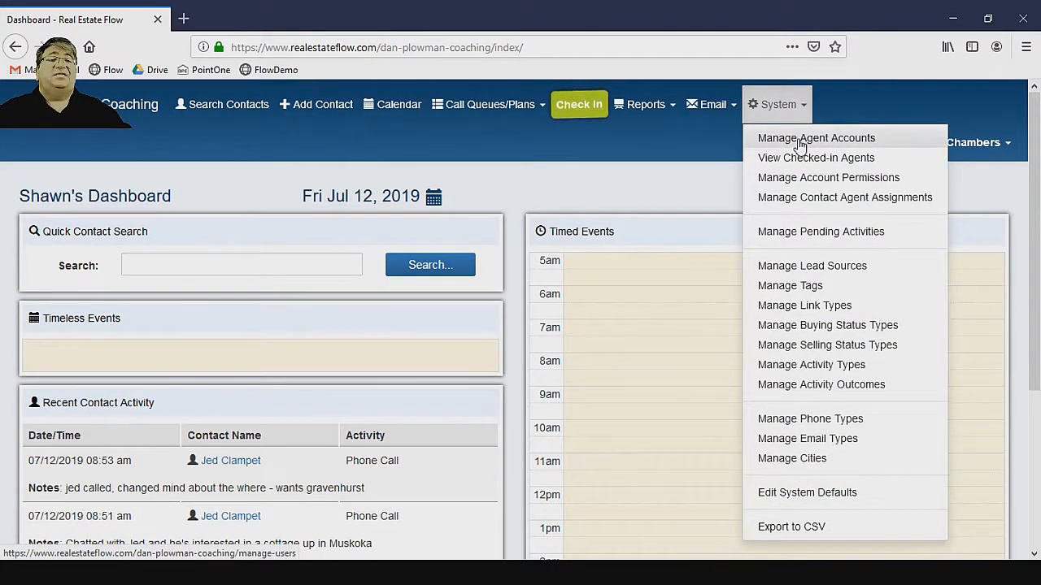
{"action": "left_click", "coordinate": [801, 143]}
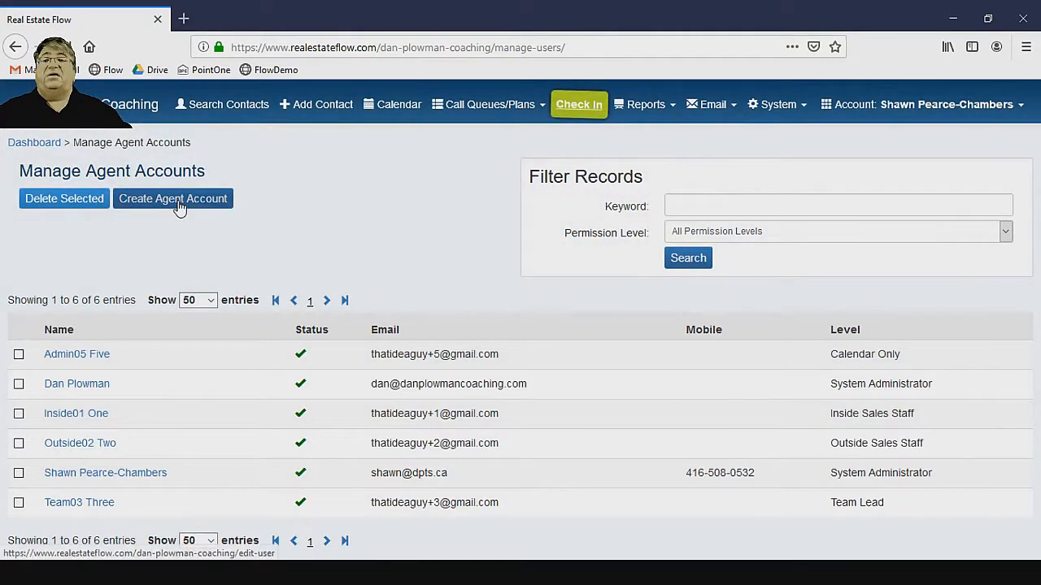
{"action": "left_click", "coordinate": [175, 203]}
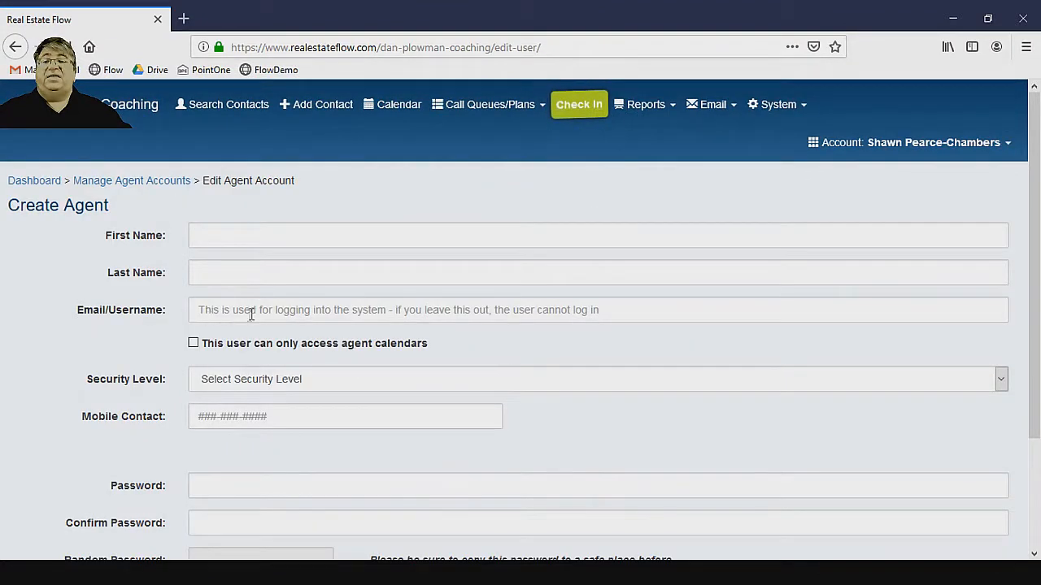
{"action": "left_click", "coordinate": [249, 384]}
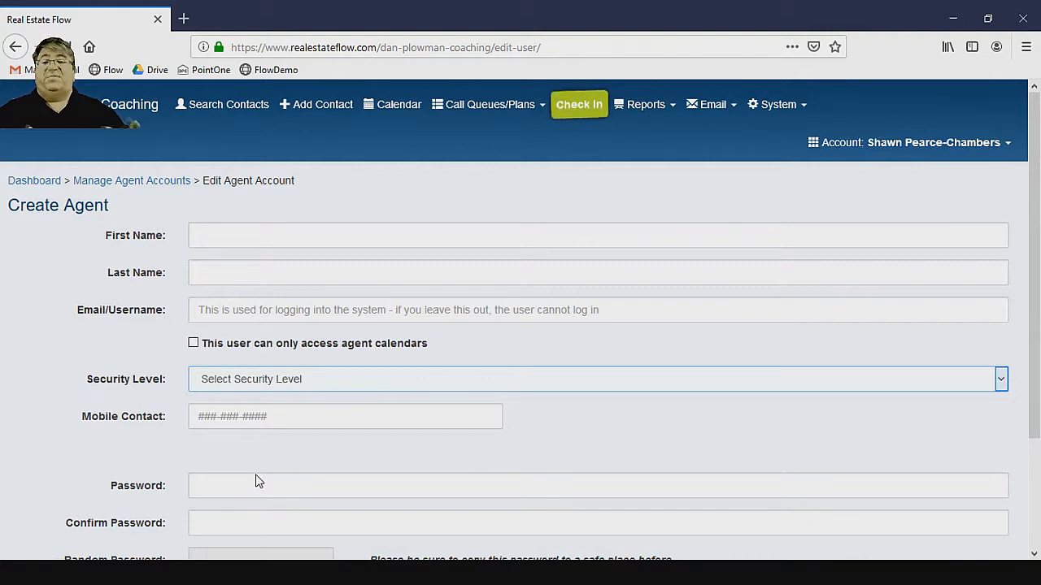
{"action": "left_click_drag", "start_coordinate": [161, 478], "coordinate": [88, 468]}
{"action": "scroll", "coordinate": [87, 464], "scroll_direction": "down", "scroll_amount": 3}
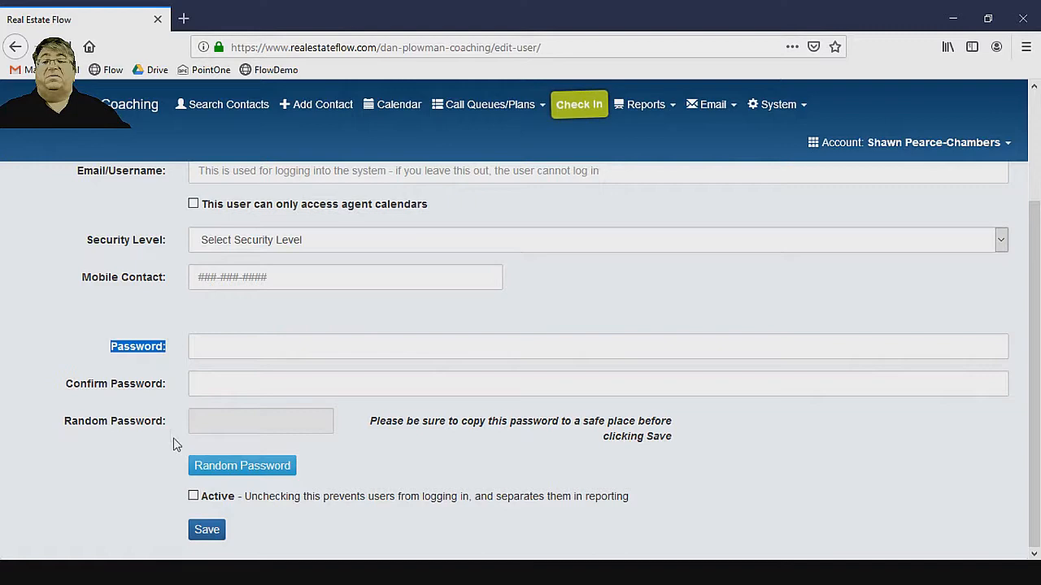
{"action": "scroll", "coordinate": [181, 463], "scroll_direction": "up", "scroll_amount": 3}
Step: Return to the agent accounts, open the System Administrator account that has a mobile number, and save it
{"action": "left_click", "coordinate": [114, 183]}
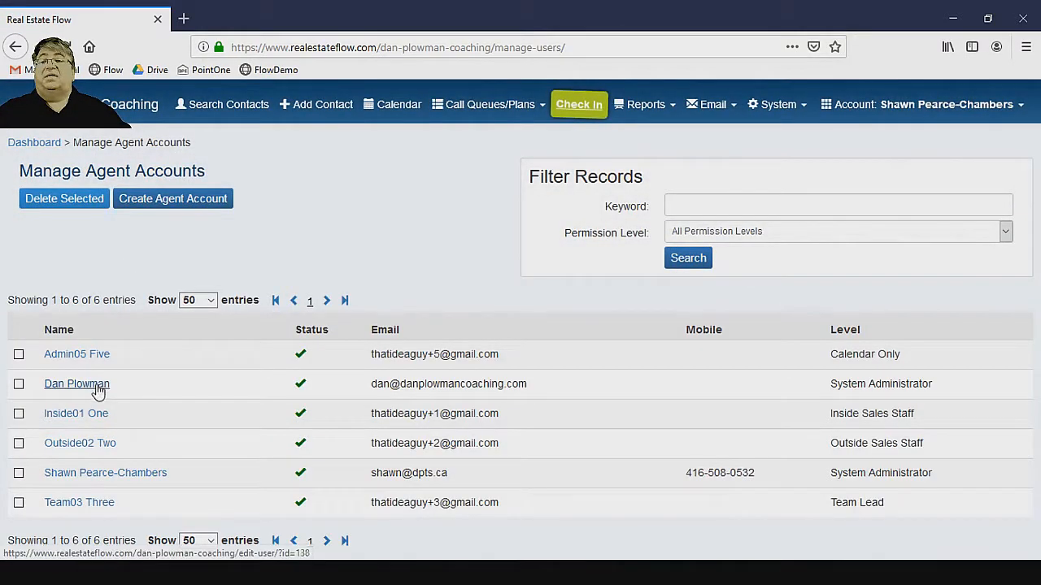
{"action": "left_click", "coordinate": [97, 478]}
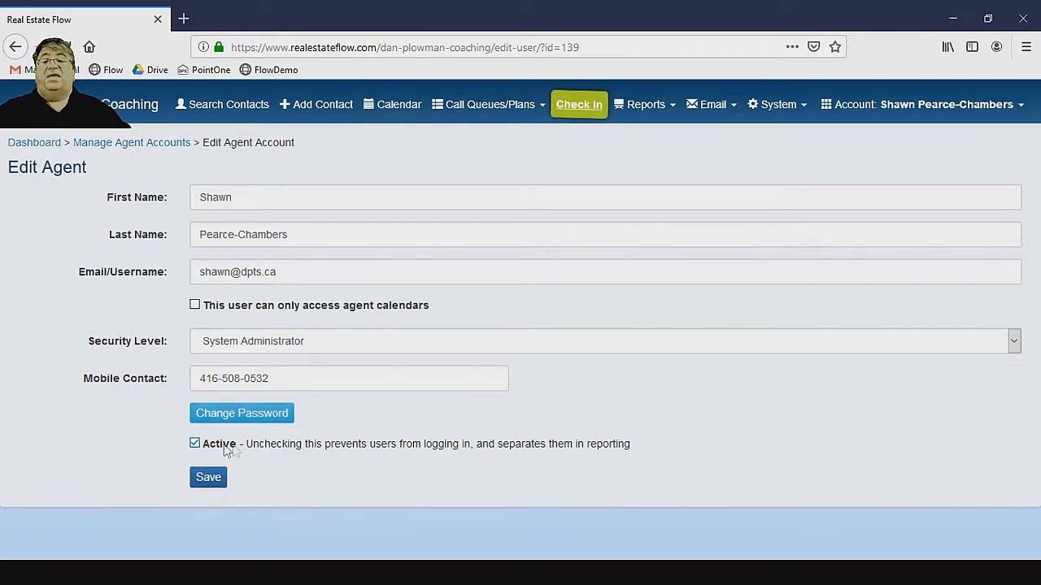
{"action": "left_click", "coordinate": [215, 480]}
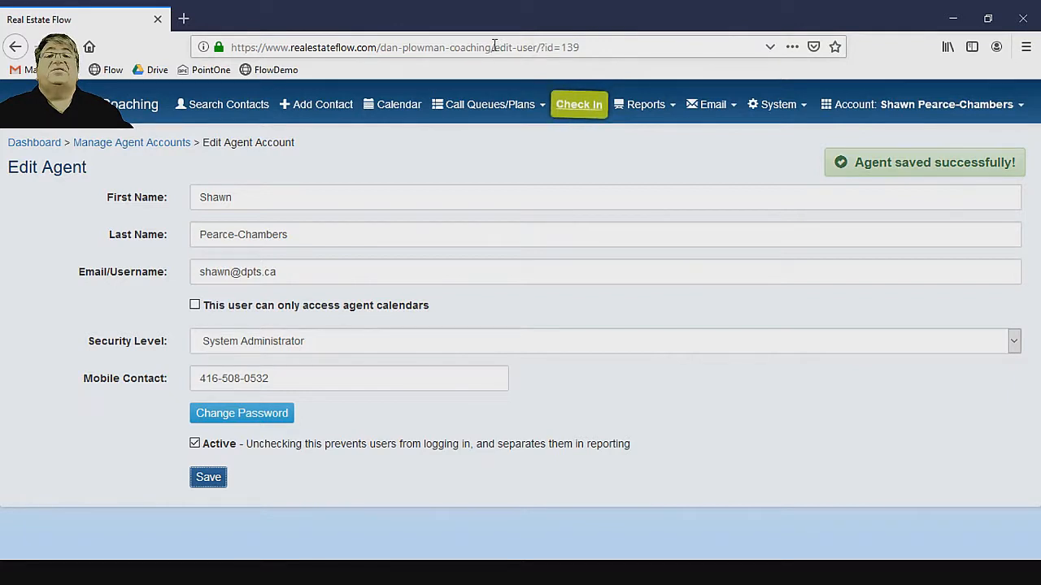
Step: Highlight the site's base web address up to dan-plowman-coaching and view the list of managed cities
{"action": "left_click_drag", "start_coordinate": [493, 47], "coordinate": [219, 49]}
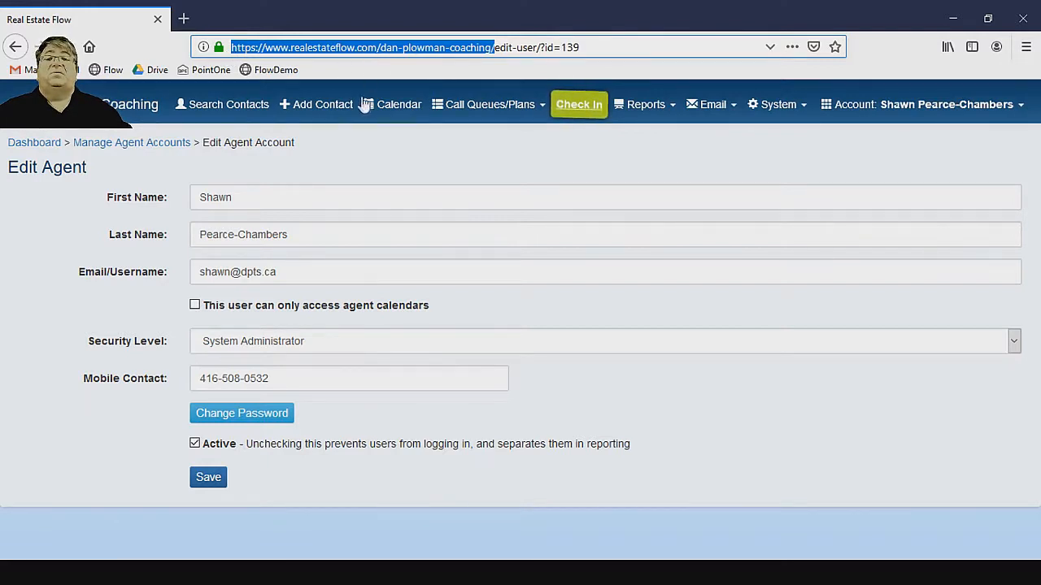
{"action": "left_click", "coordinate": [779, 121]}
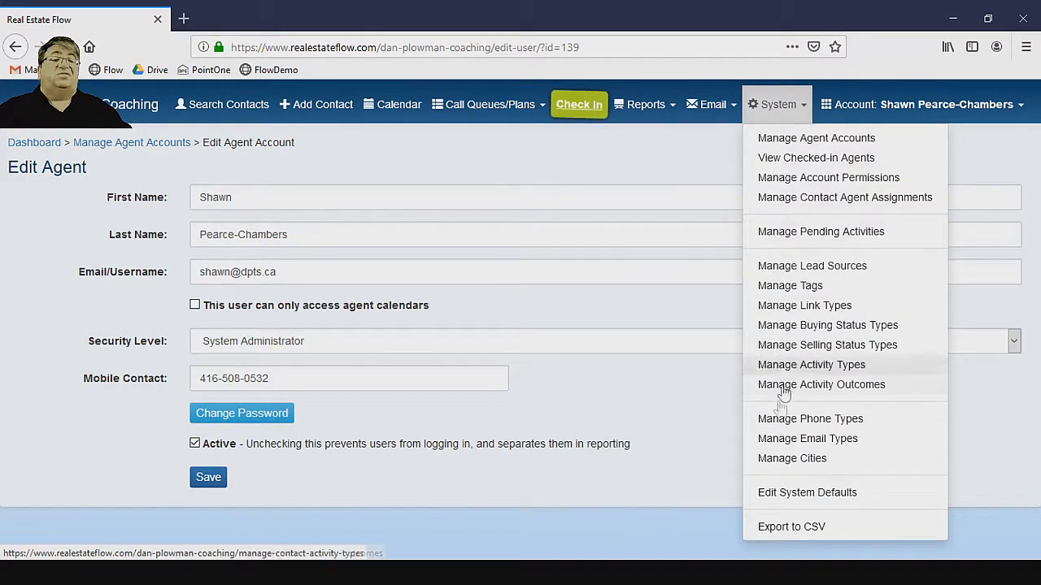
{"action": "left_click", "coordinate": [784, 458]}
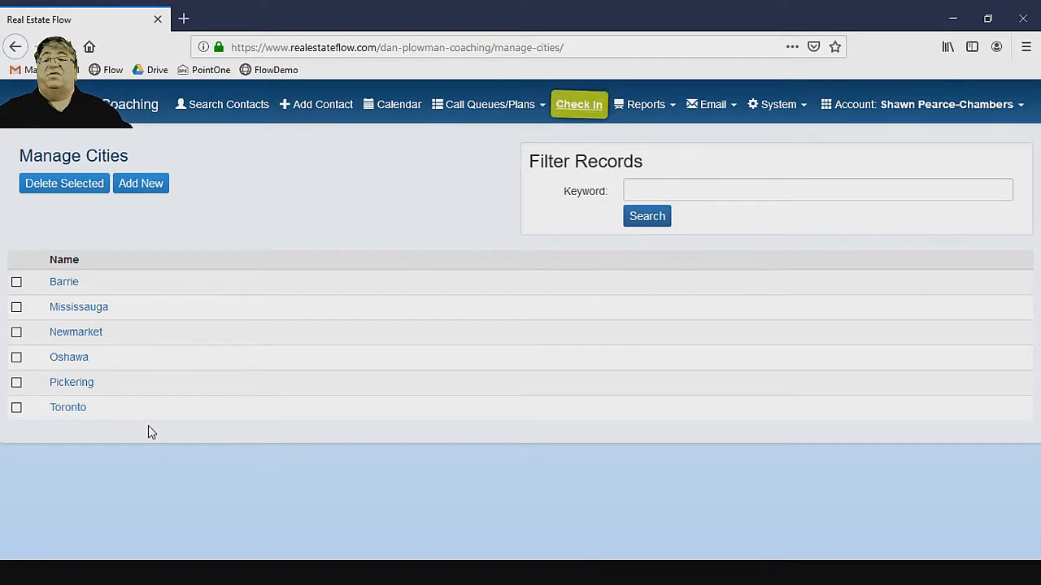
Step: Open the contact lead source management list and review all its entries
{"action": "left_click", "coordinate": [777, 109]}
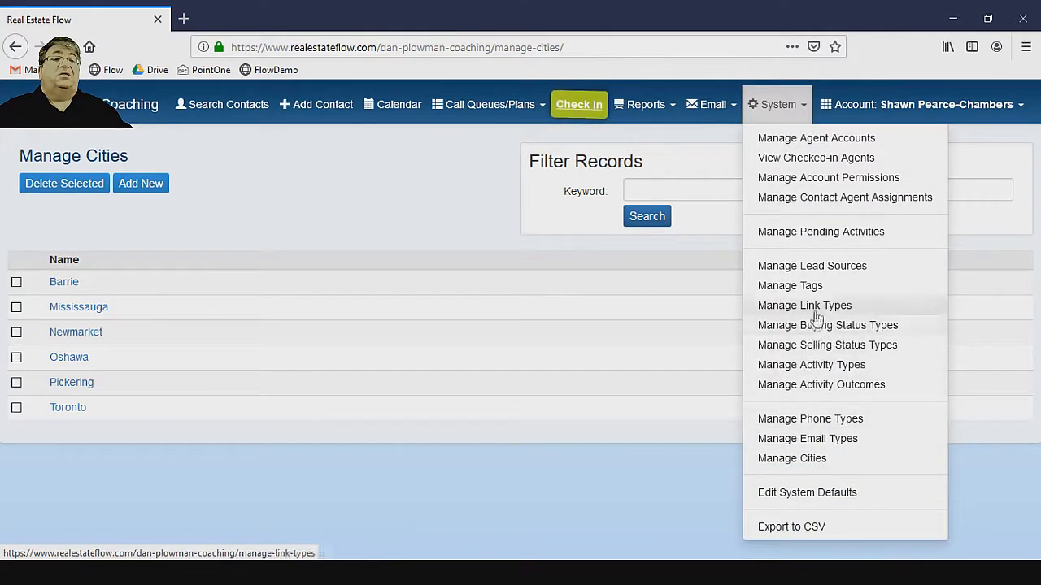
{"action": "left_click", "coordinate": [808, 267]}
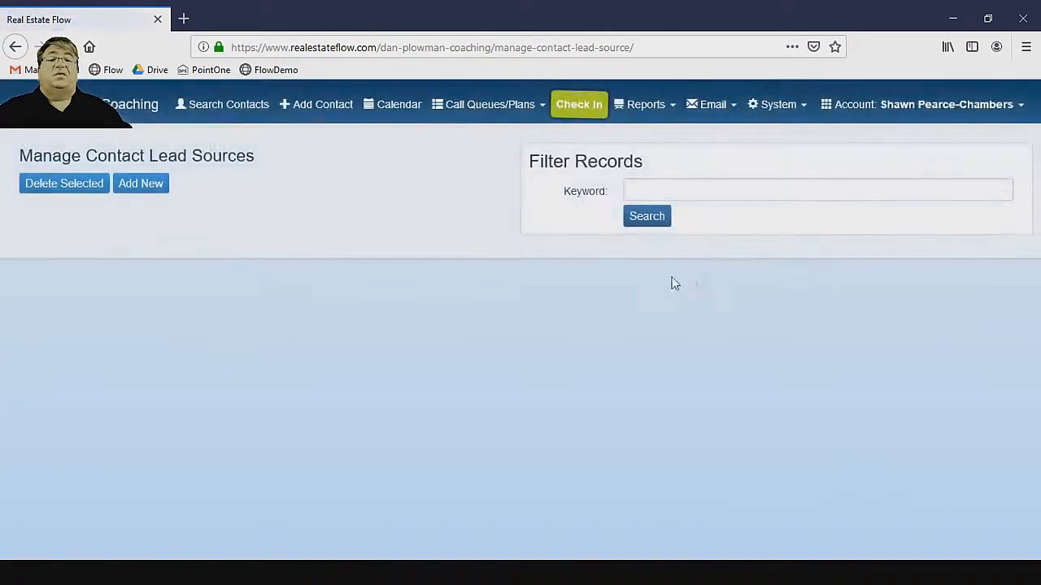
{"action": "scroll", "coordinate": [333, 368], "scroll_direction": "down", "scroll_amount": 1}
{"action": "scroll", "coordinate": [334, 368], "scroll_direction": "down", "scroll_amount": 3}
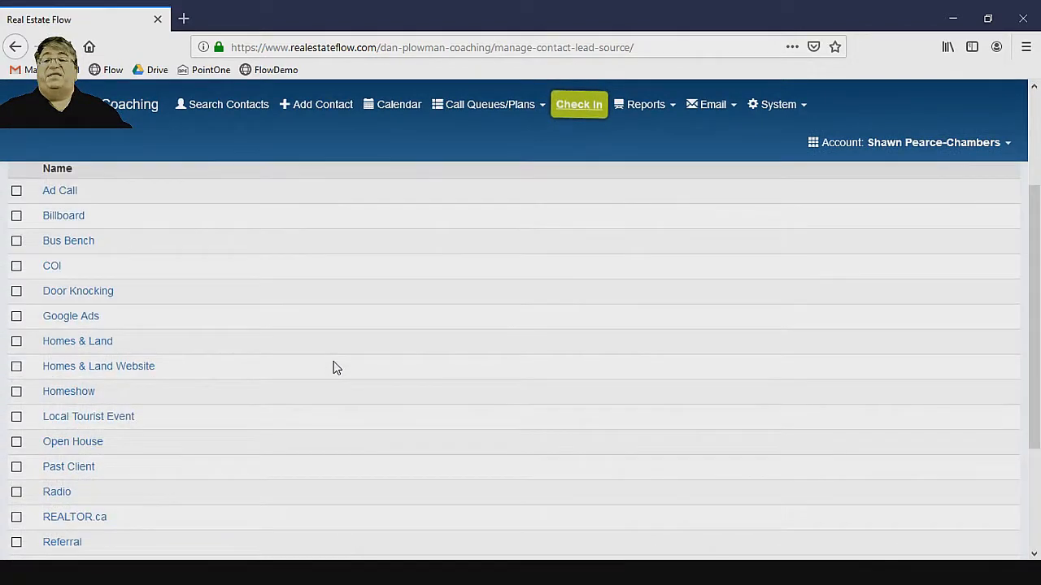
{"action": "scroll", "coordinate": [333, 368], "scroll_direction": "down", "scroll_amount": 4}
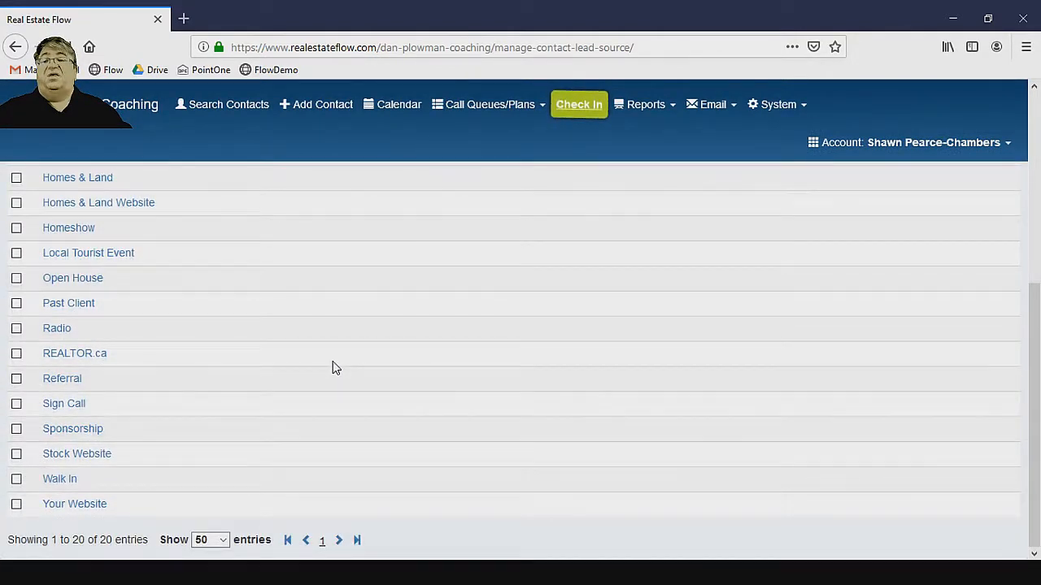
{"action": "scroll", "coordinate": [333, 367], "scroll_direction": "up", "scroll_amount": 6}
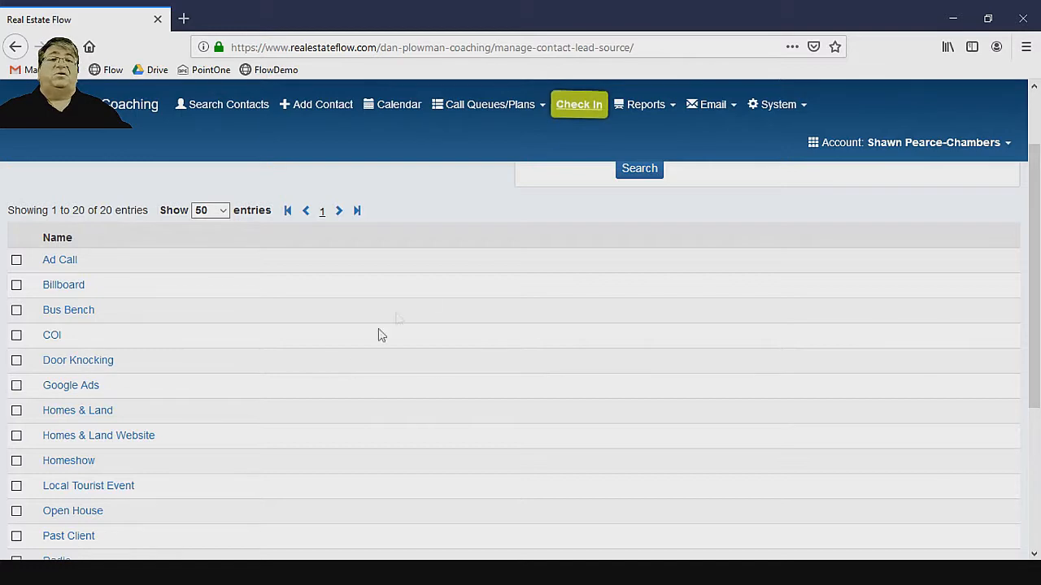
{"action": "scroll", "coordinate": [156, 268], "scroll_direction": "up", "scroll_amount": 2}
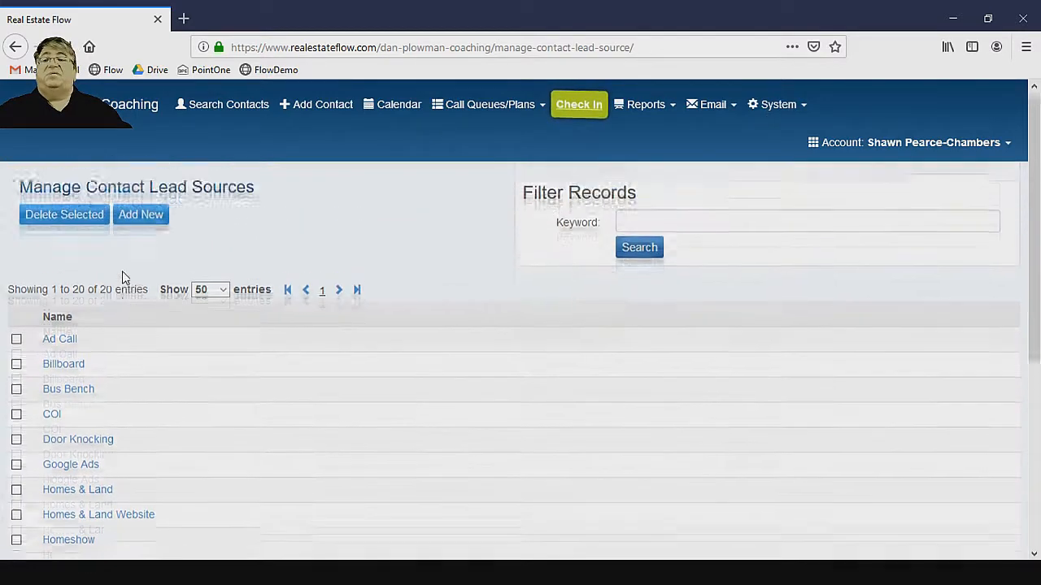
Step: Add a new contact lead source named "Google Ads" and check its entry in the list
{"action": "left_click", "coordinate": [136, 225]}
{"action": "left_click", "coordinate": [425, 151]}
{"action": "type", "text": "Google Ads"}
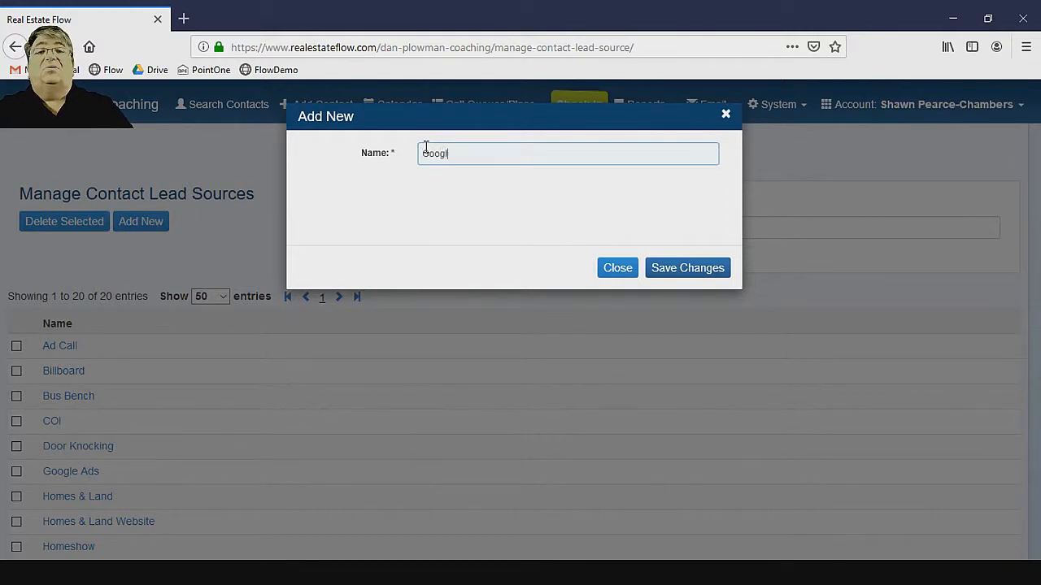
{"action": "key", "text": "Return"}
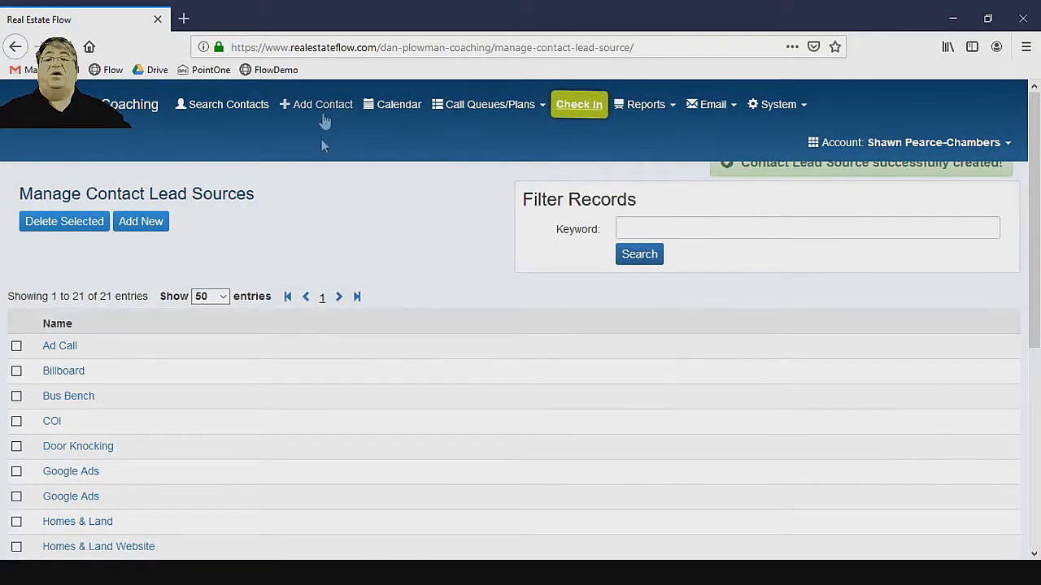
{"action": "scroll", "coordinate": [255, 322], "scroll_direction": "down", "scroll_amount": 5}
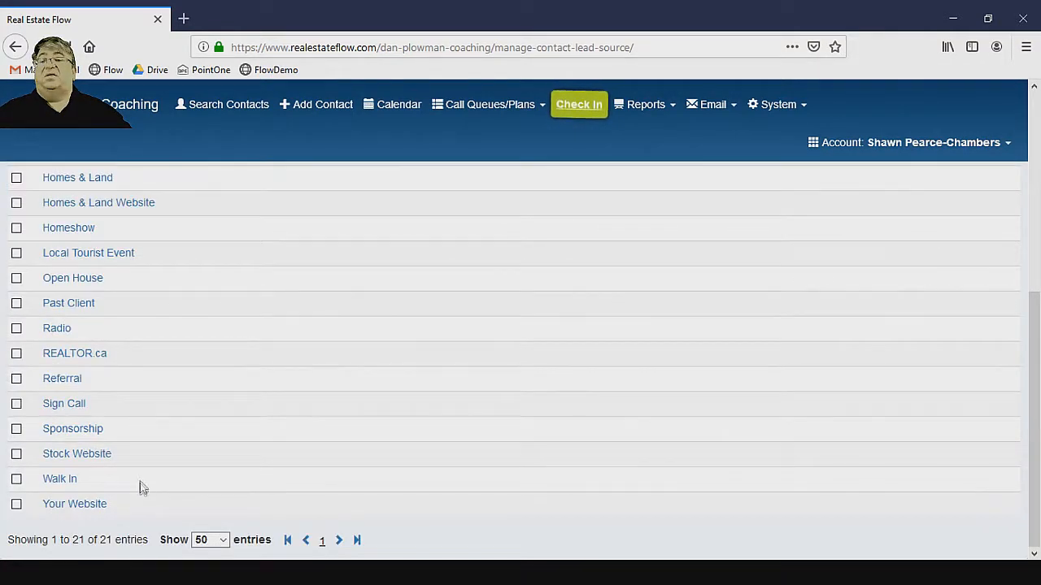
{"action": "scroll", "coordinate": [135, 471], "scroll_direction": "up", "scroll_amount": 2}
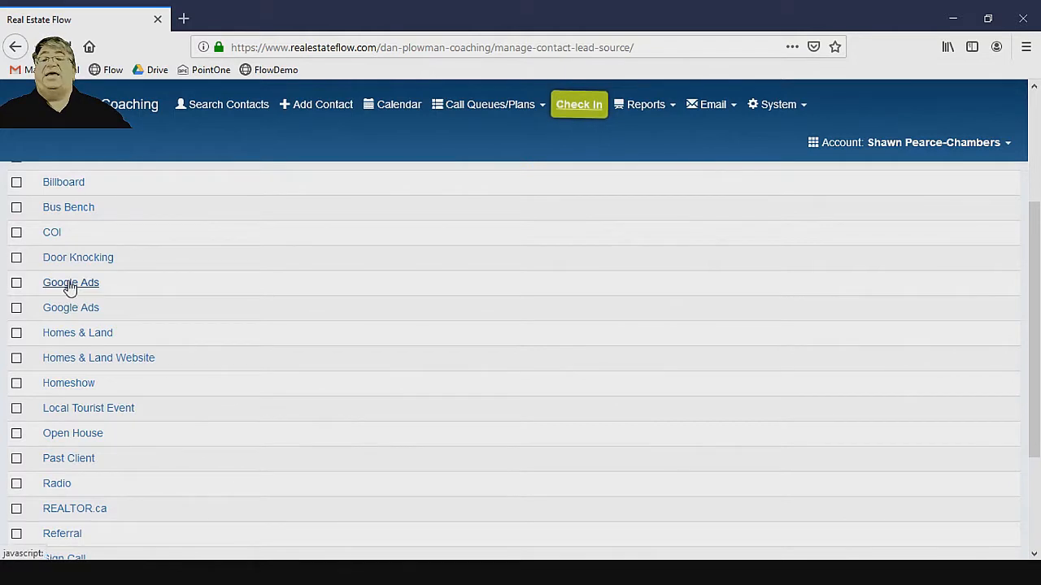
Step: Open the contact tag management list and review the available tags
{"action": "left_click", "coordinate": [793, 107]}
{"action": "left_click", "coordinate": [789, 292]}
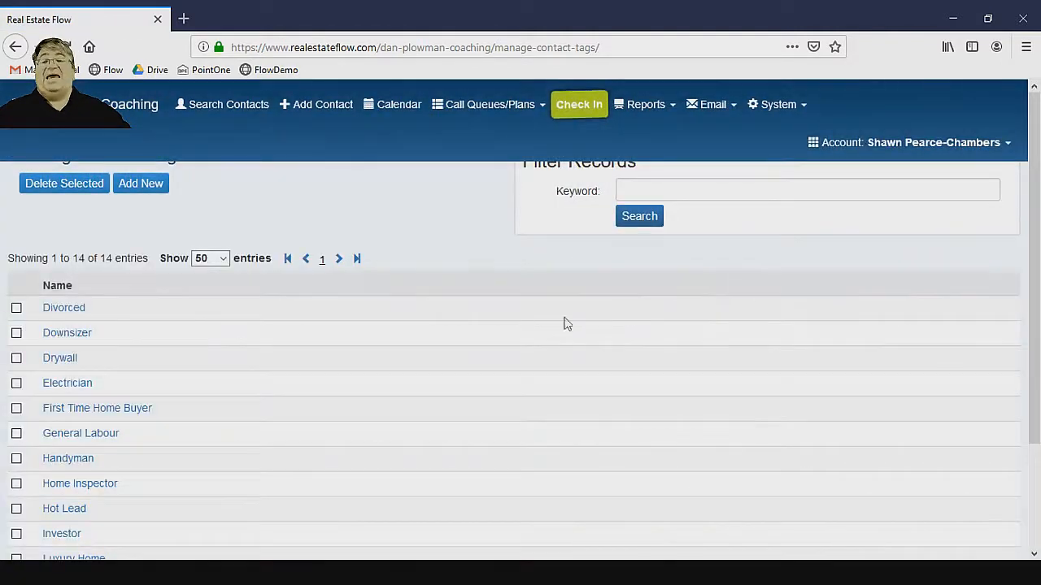
{"action": "scroll", "coordinate": [390, 393], "scroll_direction": "down", "scroll_amount": 2}
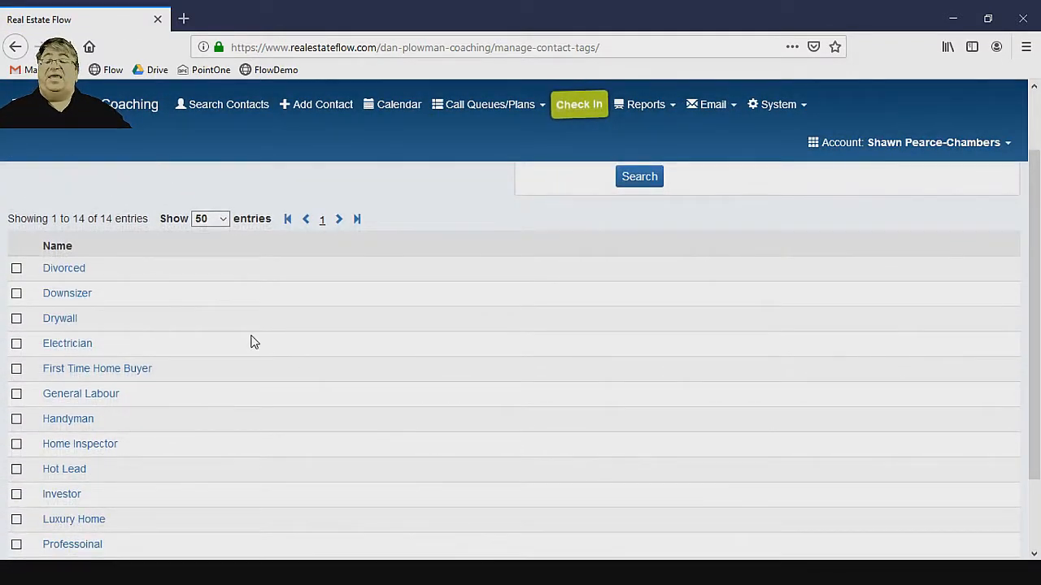
{"action": "scroll", "coordinate": [248, 340], "scroll_direction": "up", "scroll_amount": 1}
{"action": "scroll", "coordinate": [249, 342], "scroll_direction": "up", "scroll_amount": 2}
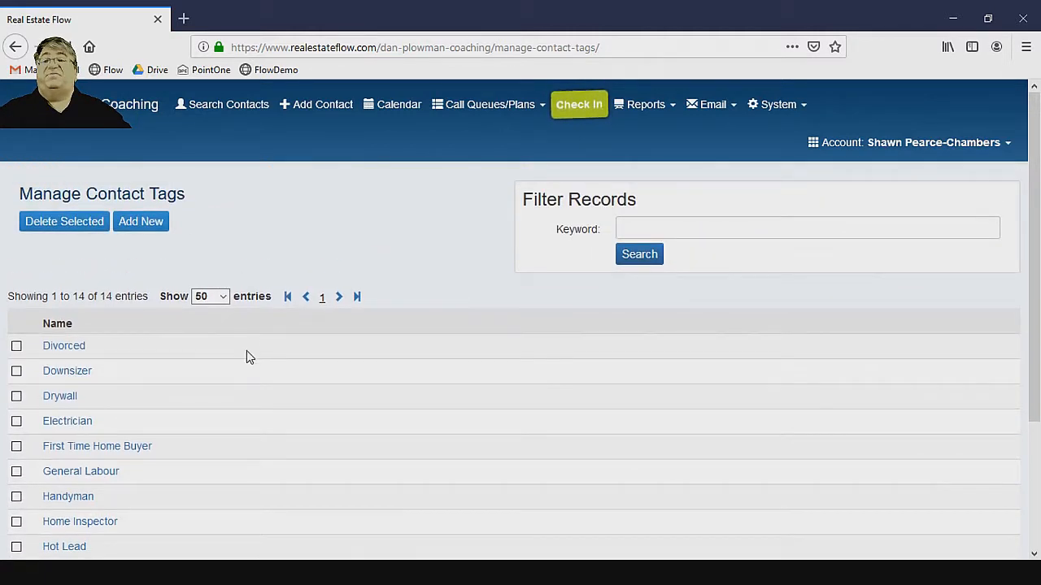
{"action": "scroll", "coordinate": [248, 350], "scroll_direction": "down", "scroll_amount": 1}
{"action": "scroll", "coordinate": [249, 360], "scroll_direction": "down", "scroll_amount": 2}
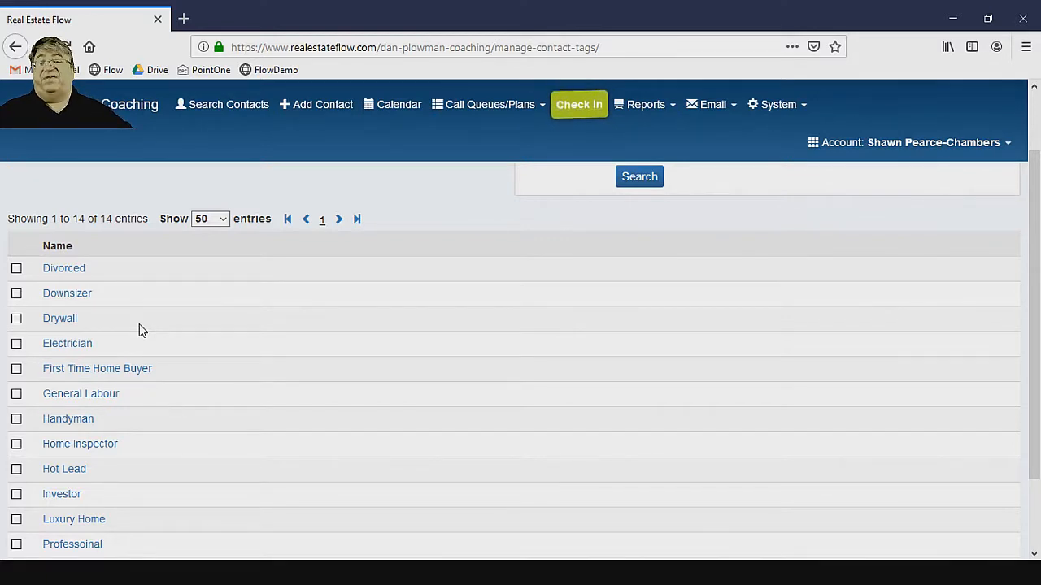
Step: Bring up the system management options from the contact tags page
{"action": "left_click", "coordinate": [786, 113]}
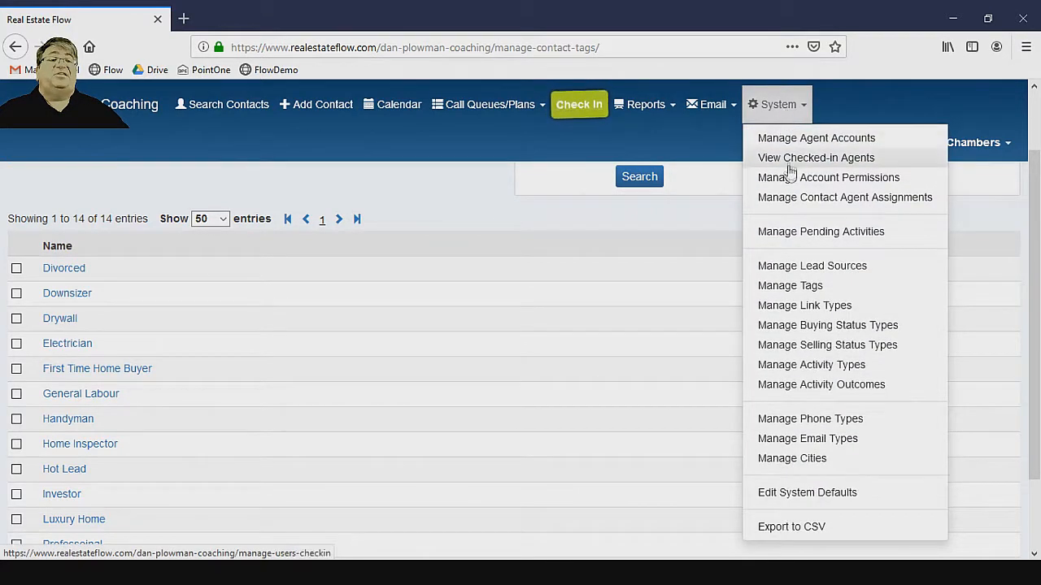